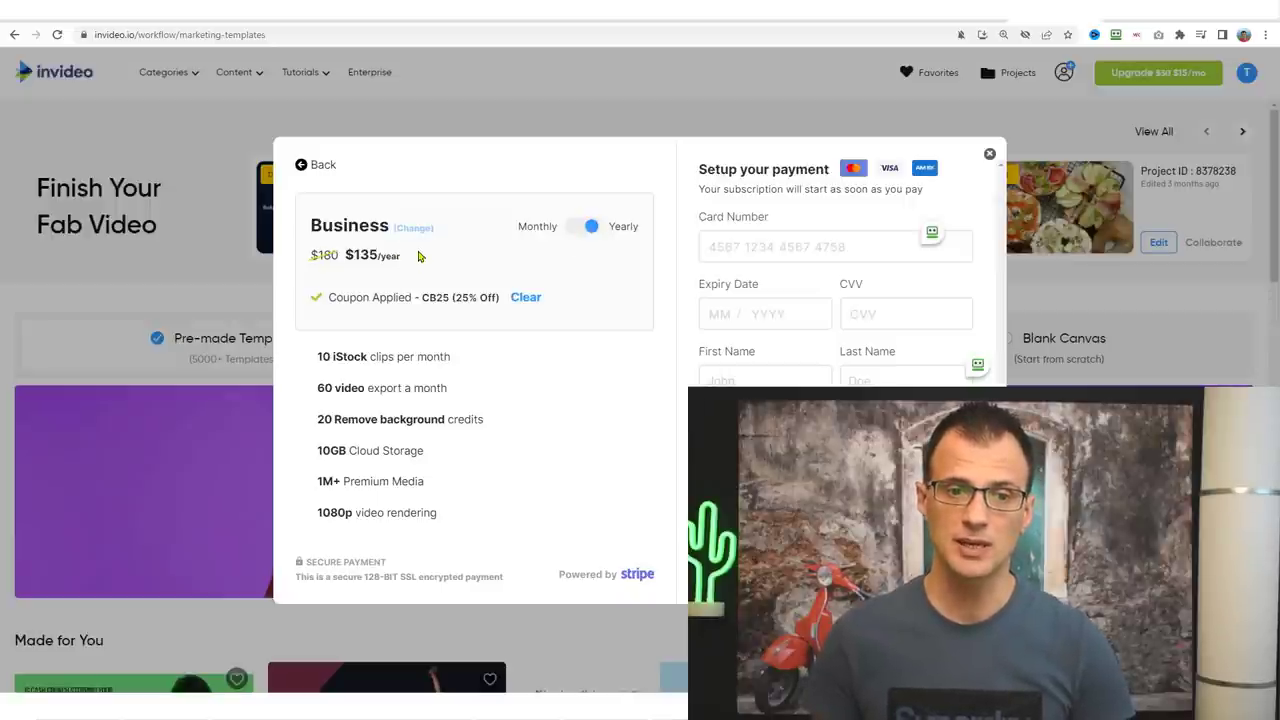
Switch the Business plan's billing to monthly and check its discounted price
left_click(585, 229)
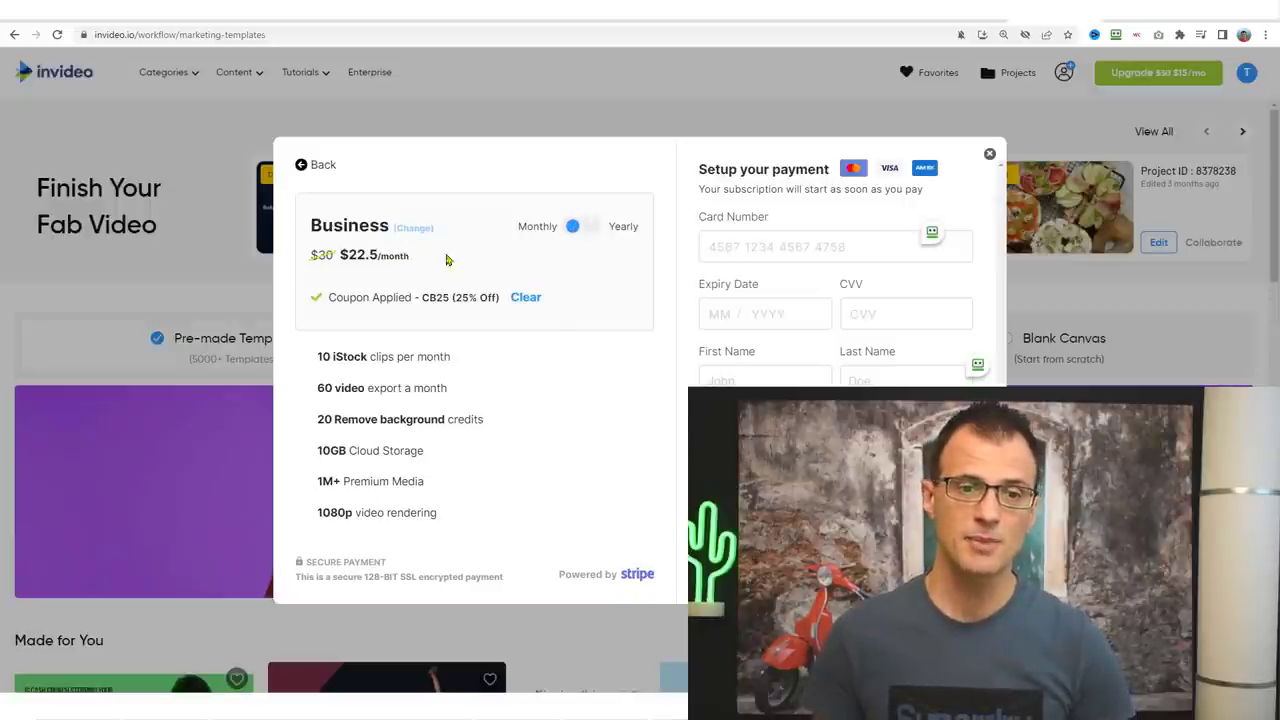
left_click_drag(342, 255, 408, 258)
left_click(410, 268)
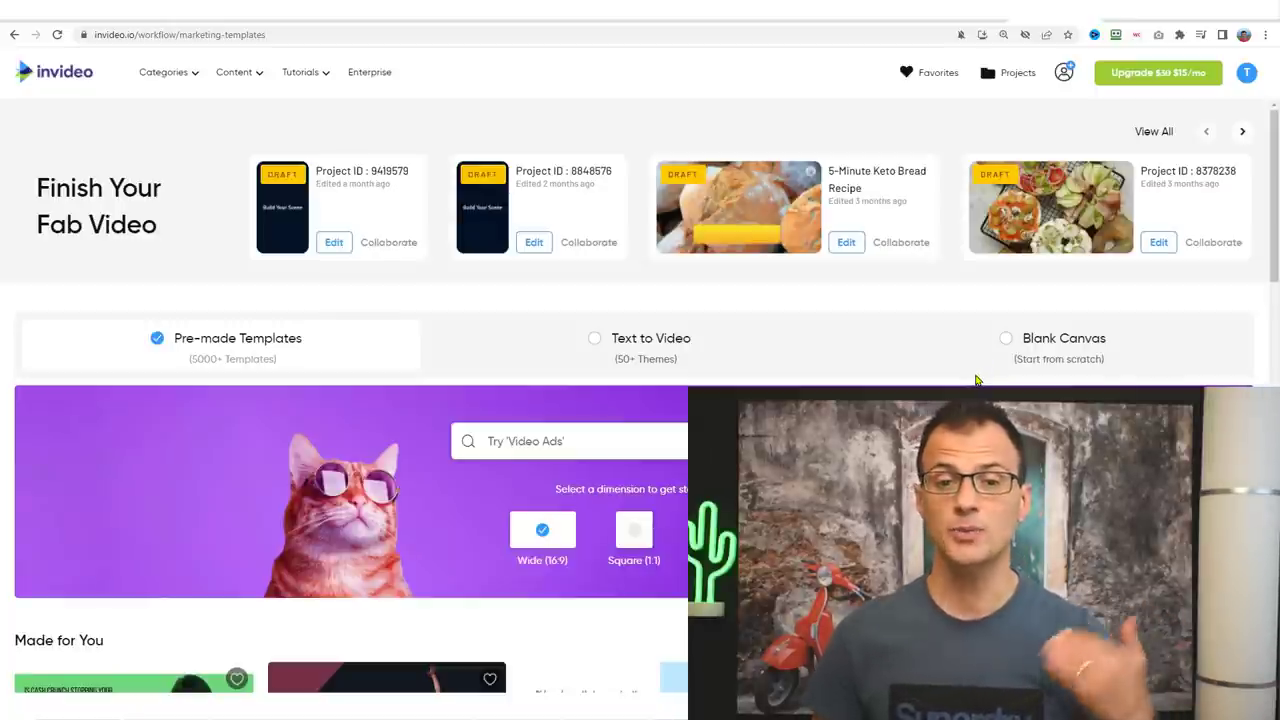
Choose the Text to Video workflow with the Wide (16:9) dimension
scroll(977, 380, "down", 2)
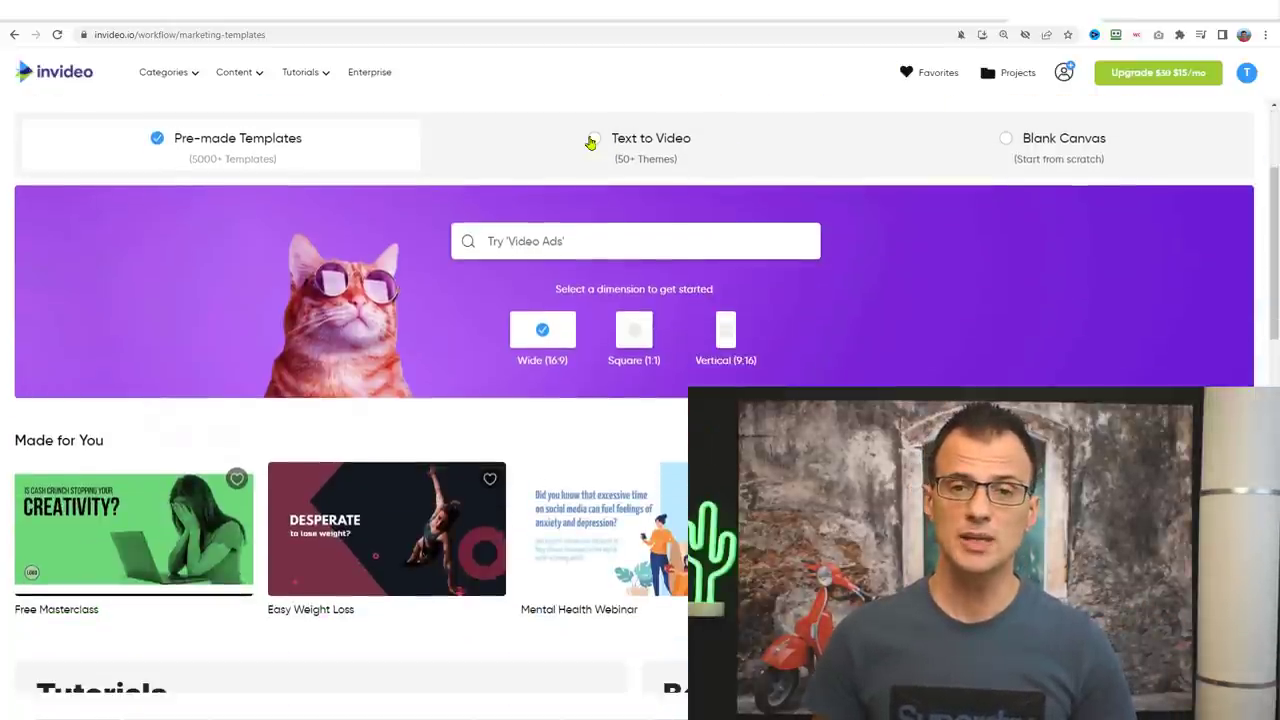
scroll(222, 177, "up", 2)
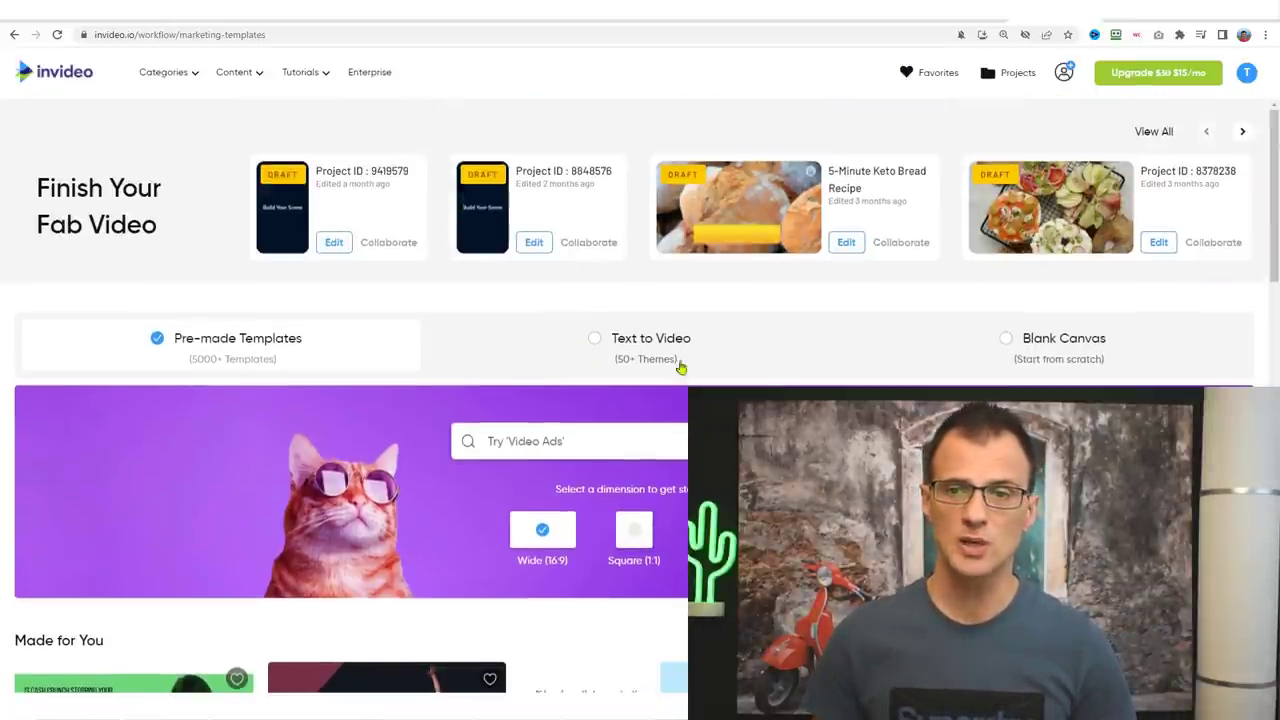
scroll(680, 368, "down", 2)
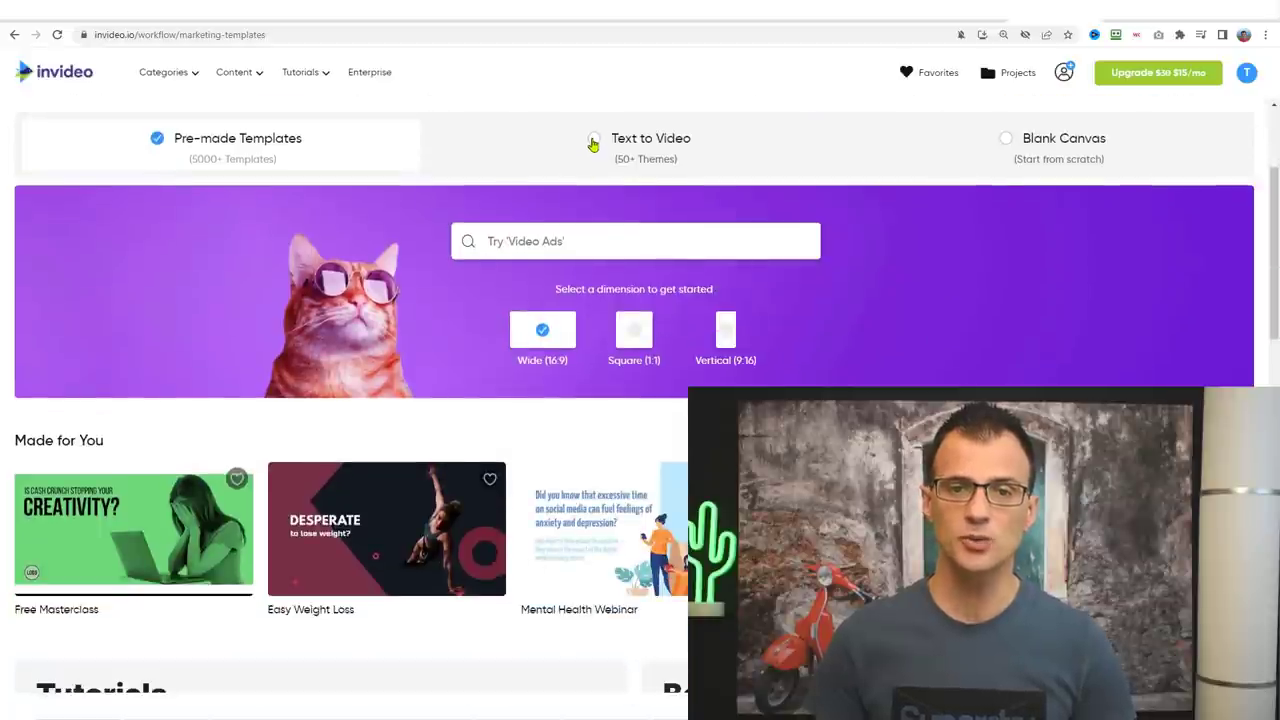
left_click(594, 144)
scroll(560, 190, "down", 1)
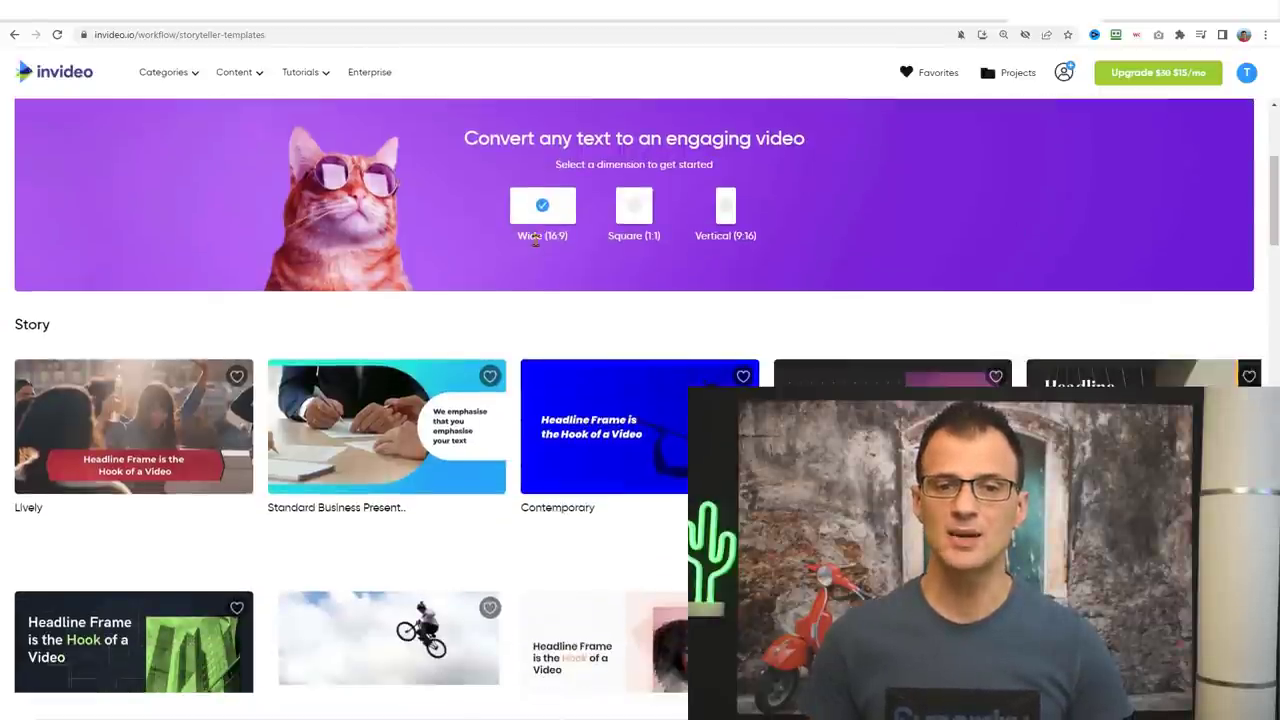
scroll(605, 213, "down", 1)
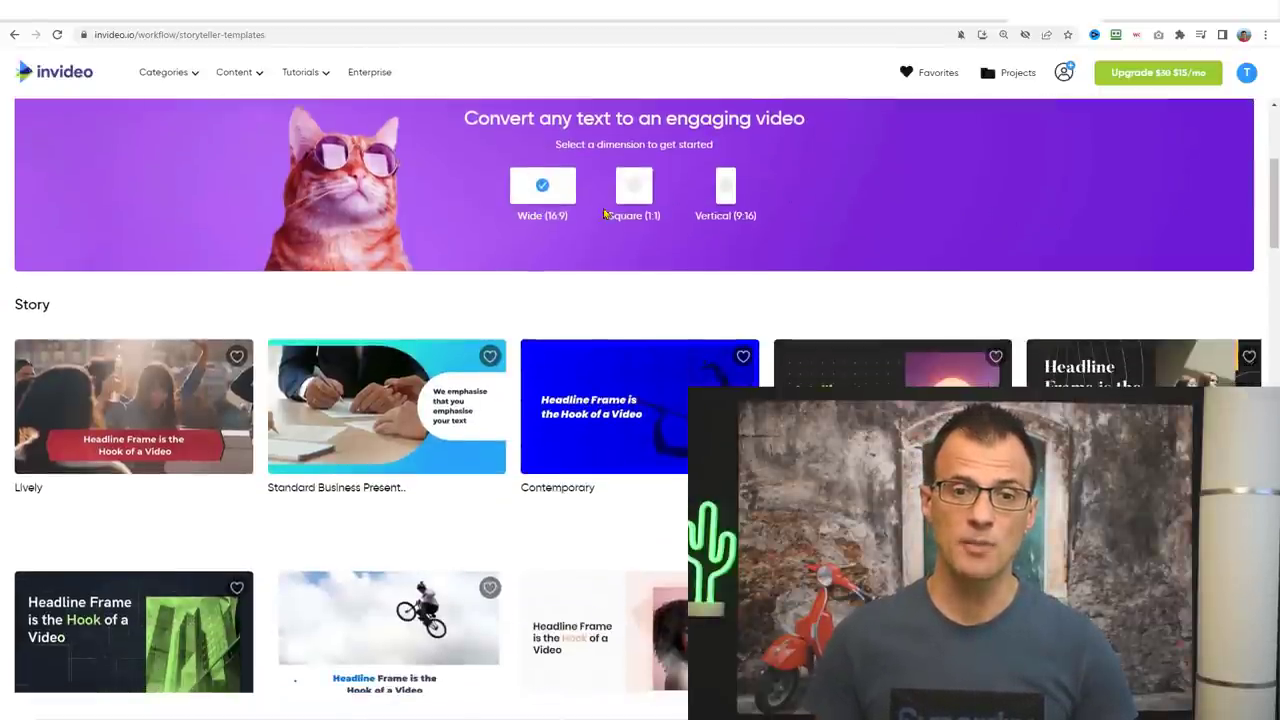
left_click(546, 196)
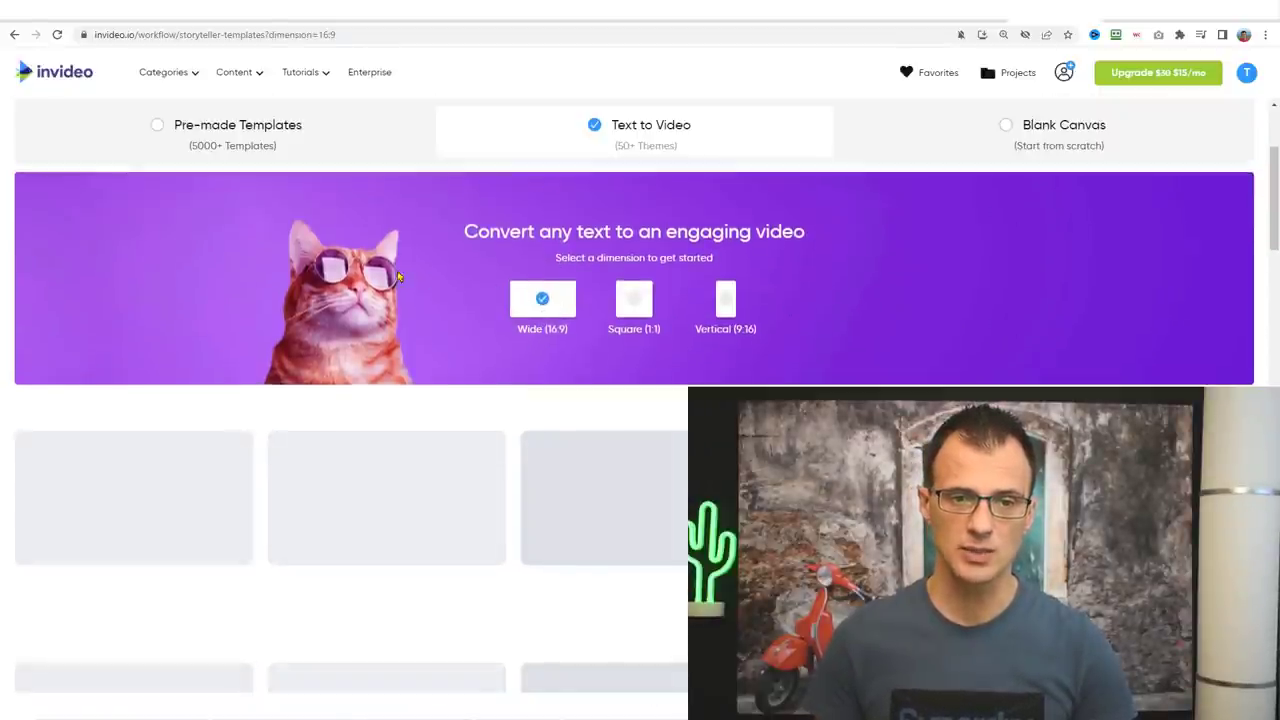
Find the Sharp template among the text-to-video themes and start a wide 16:9 project from it
scroll(112, 265, "down", 2)
scroll(116, 269, "down", 1)
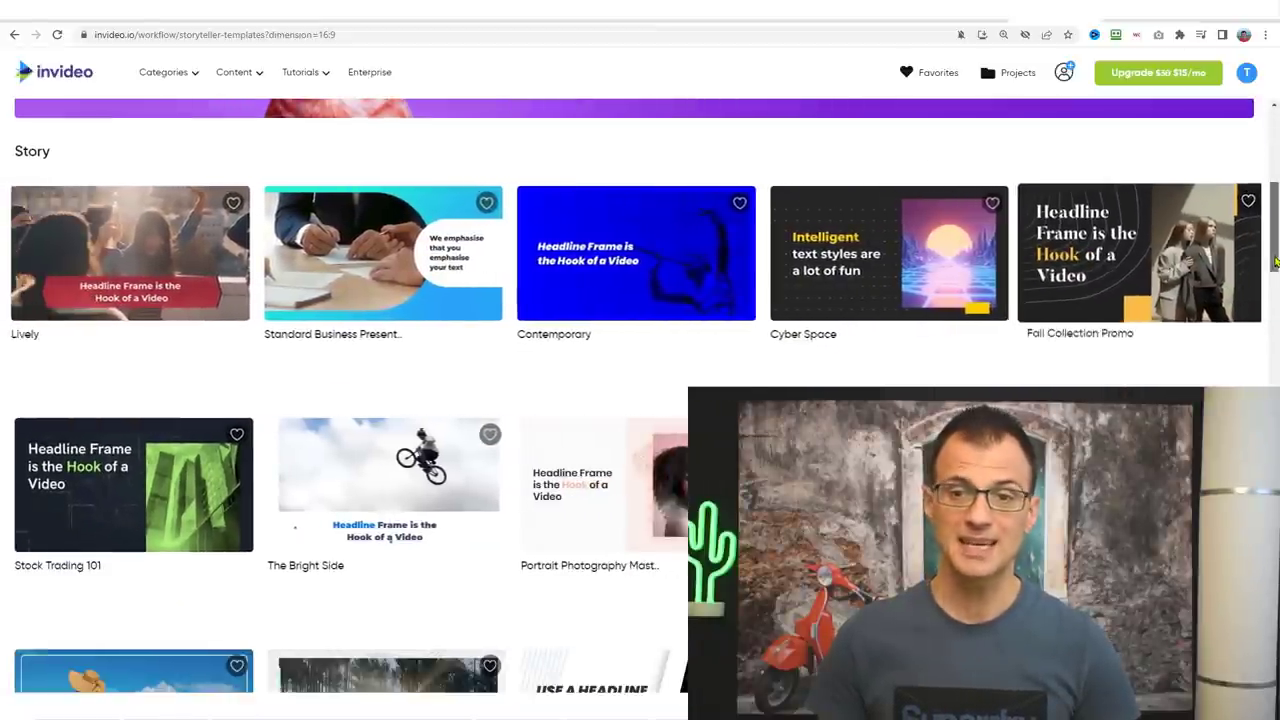
scroll(1275, 268, "down", 1)
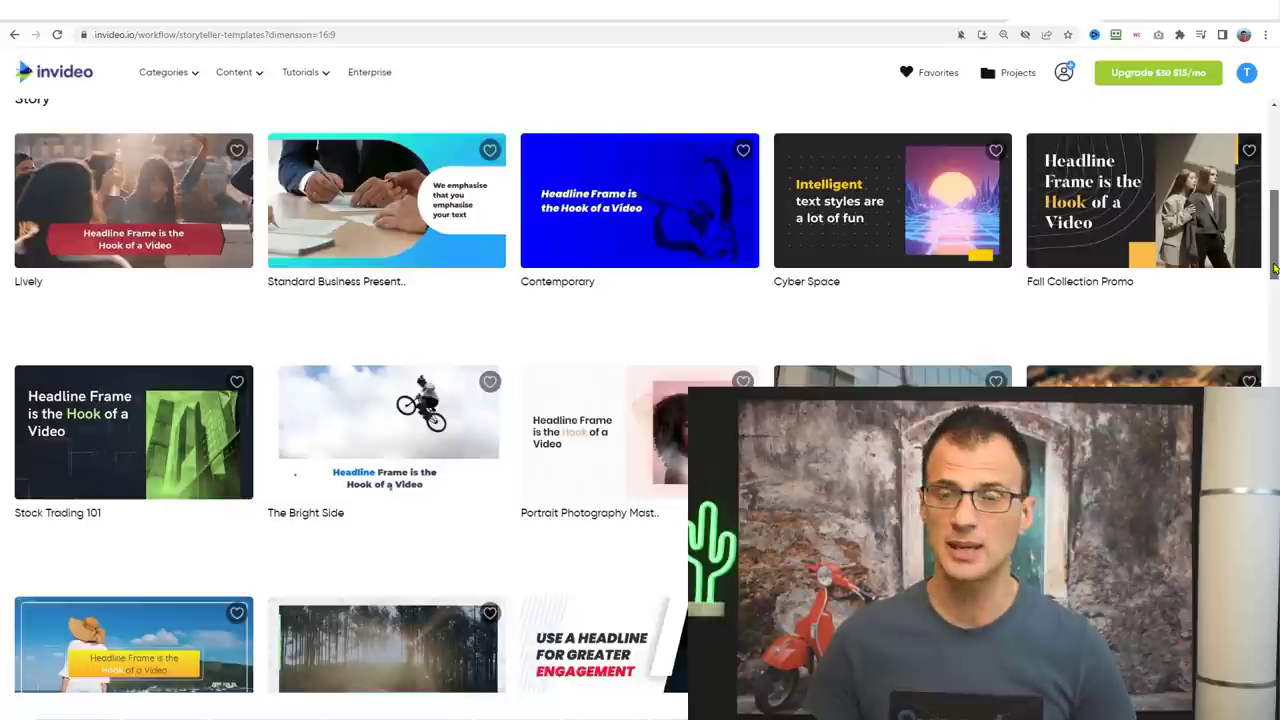
scroll(1275, 268, "down", 1)
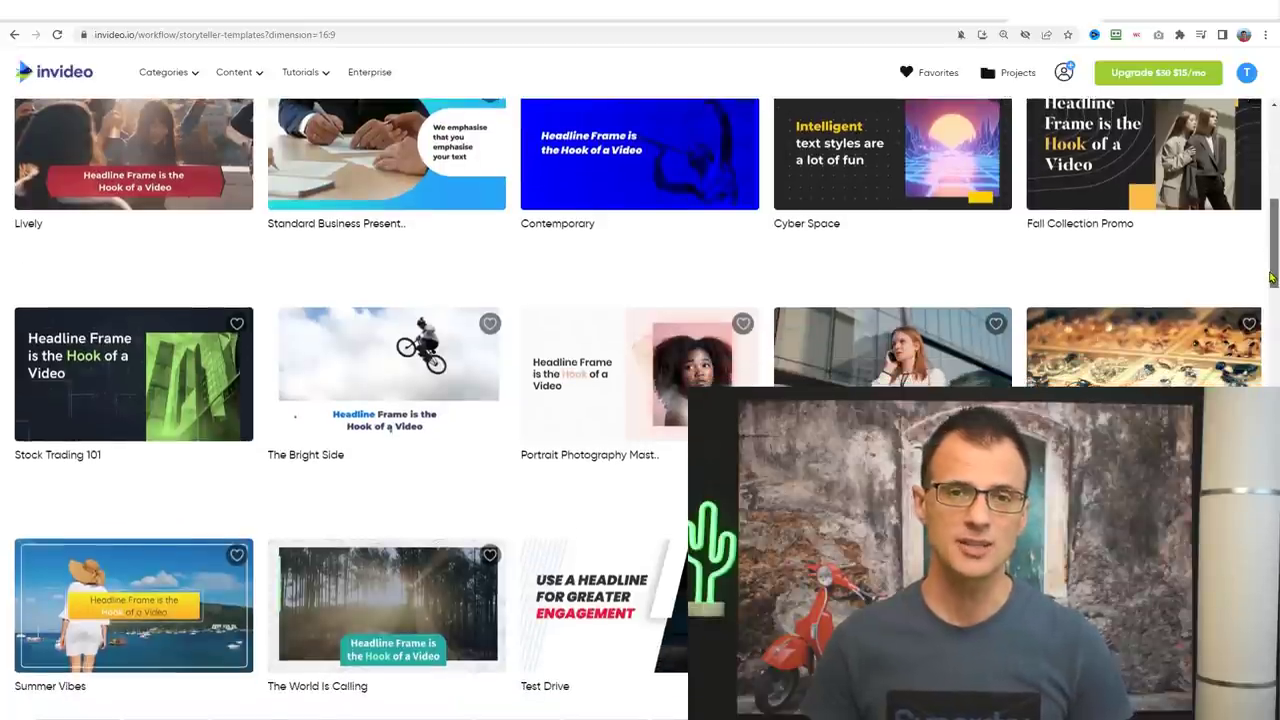
left_click_drag(1272, 277, 1272, 280)
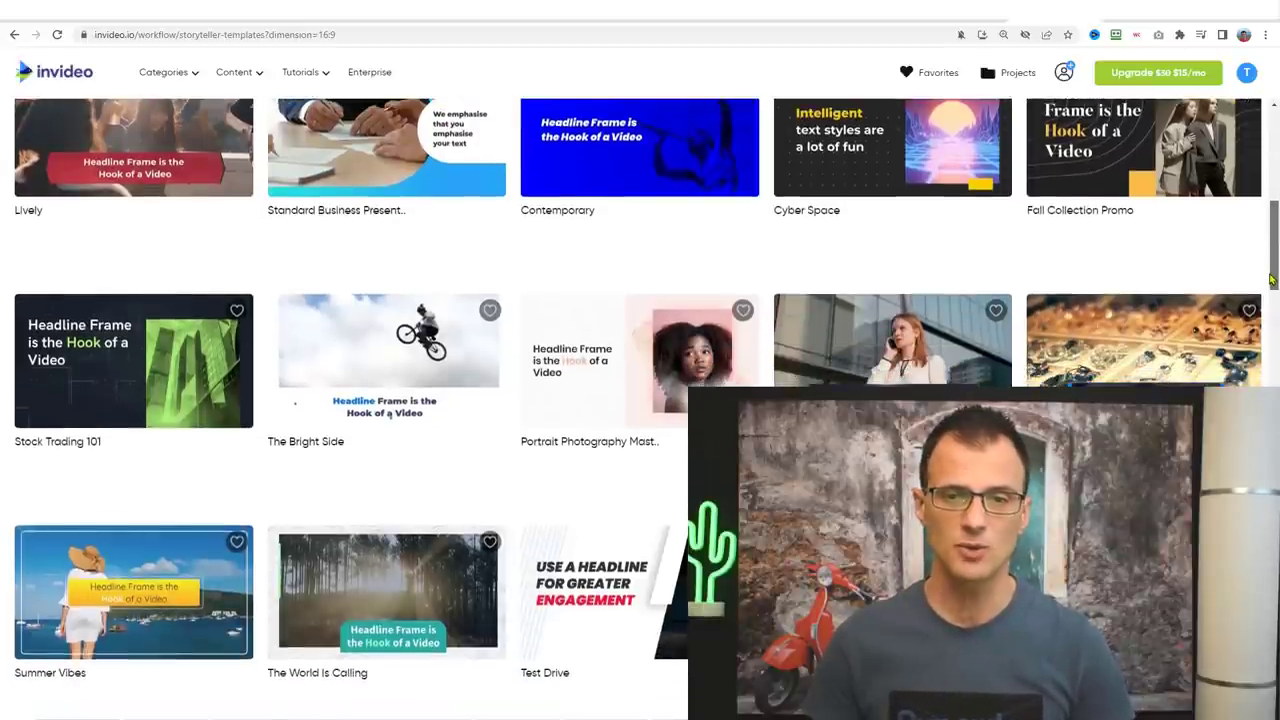
scroll(1175, 213, "down", 4)
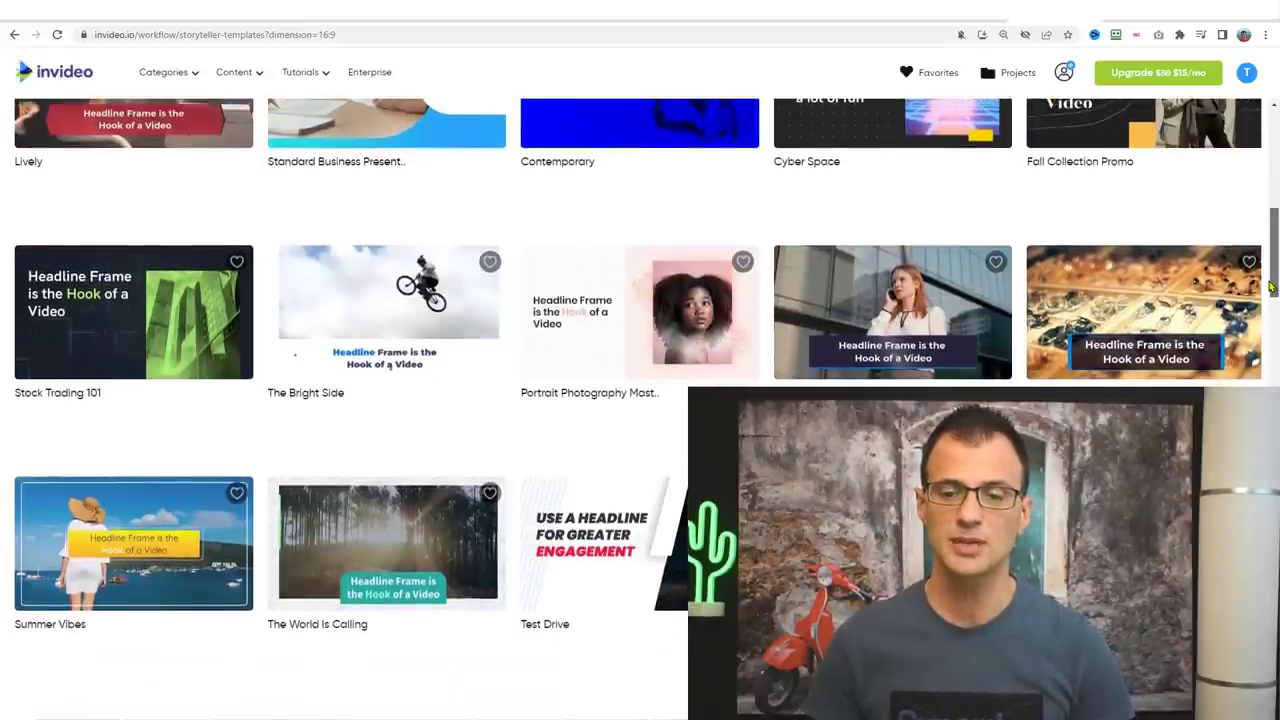
scroll(1060, 300, "down", 1)
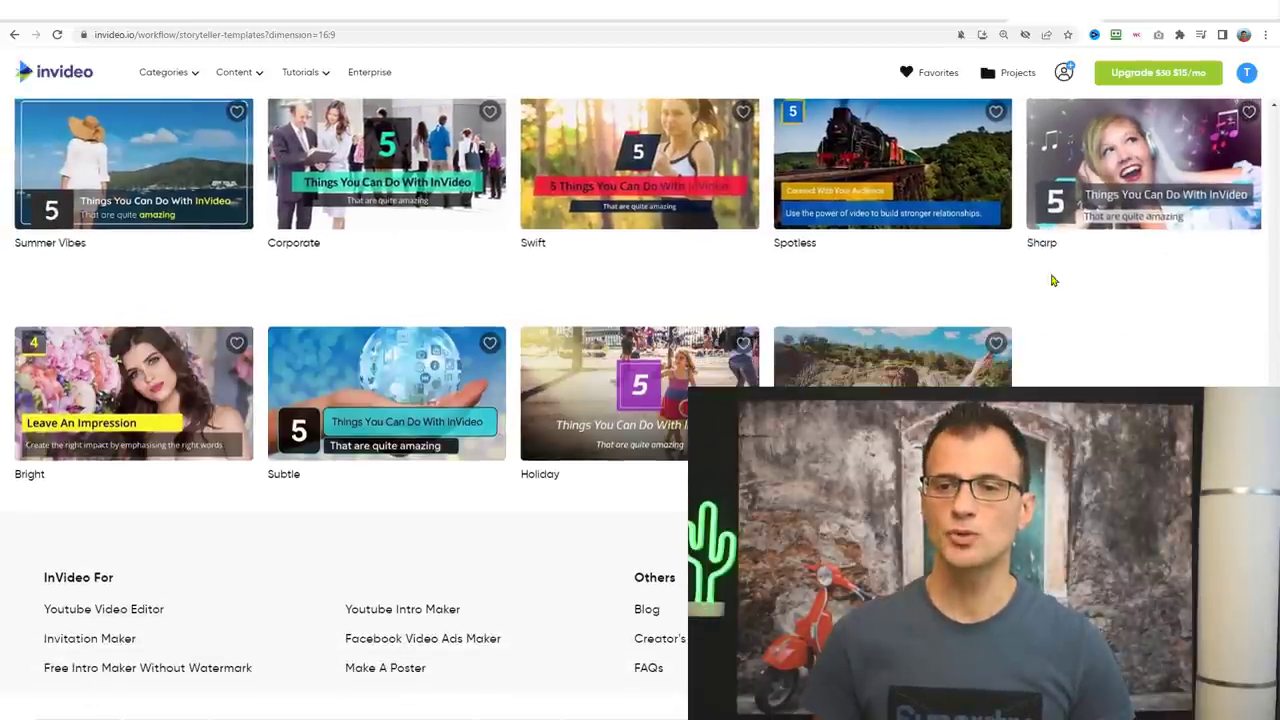
left_click(1127, 160)
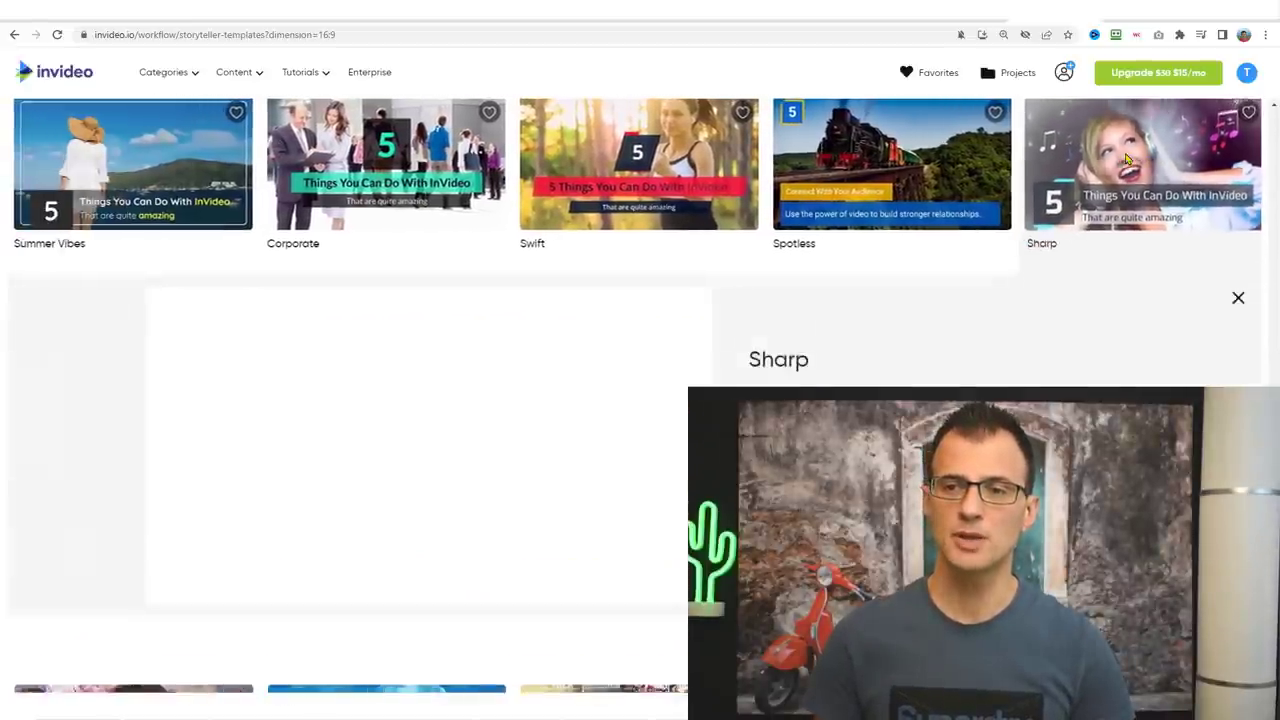
scroll(789, 346, "down", 2)
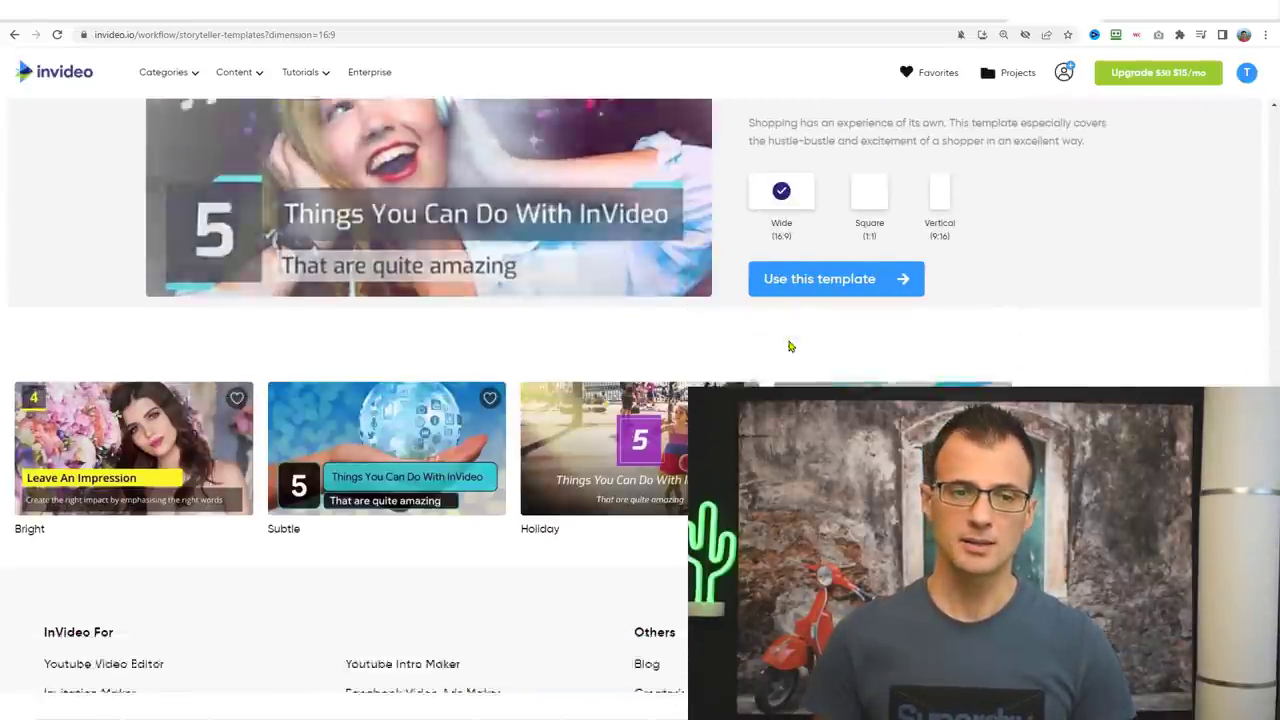
left_click(817, 206)
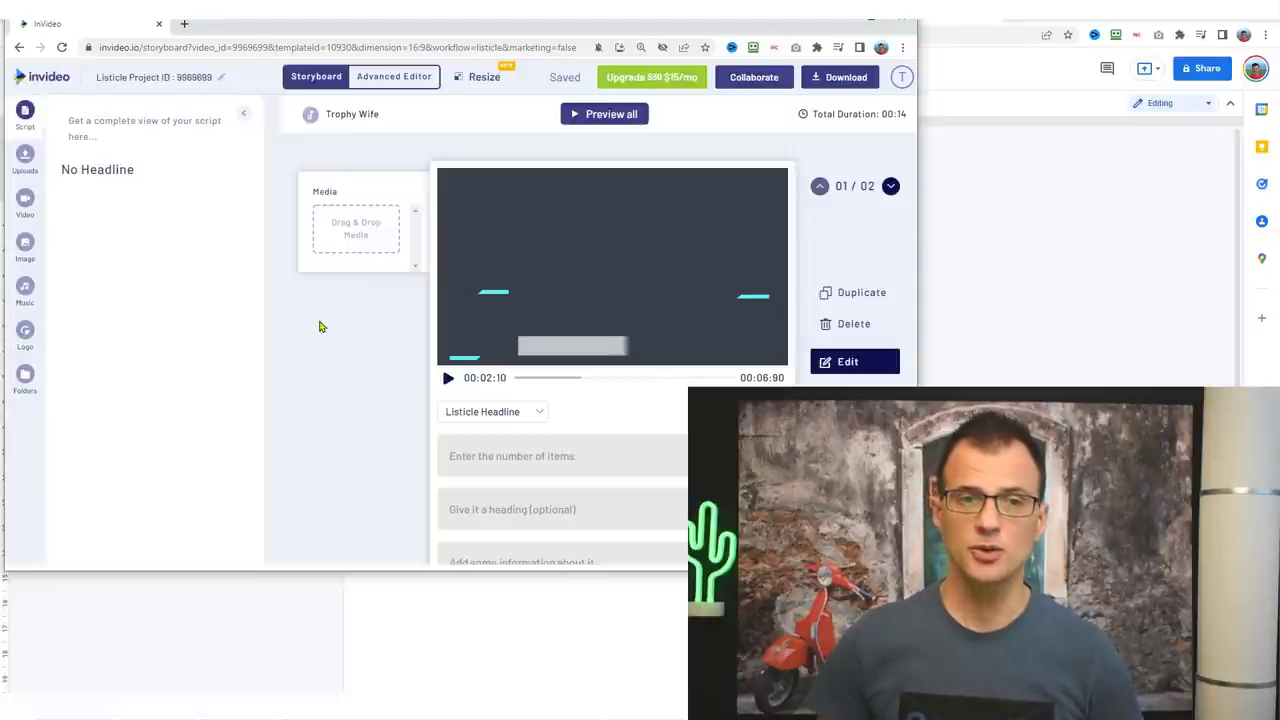
Check the video title in the Google Docs document, and enter 10 as the number of items in the InVideo headline scene
scroll(314, 357, "down", 2)
scroll(345, 340, "up", 1)
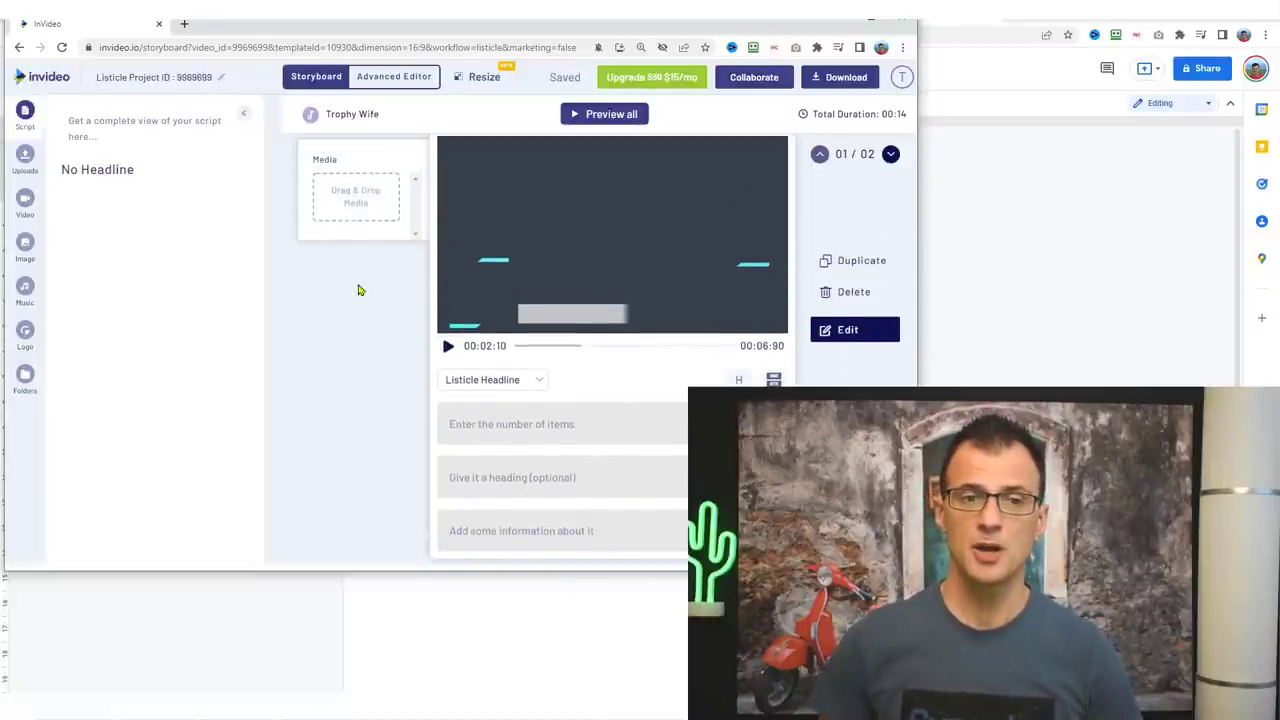
scroll(351, 291, "down", 2)
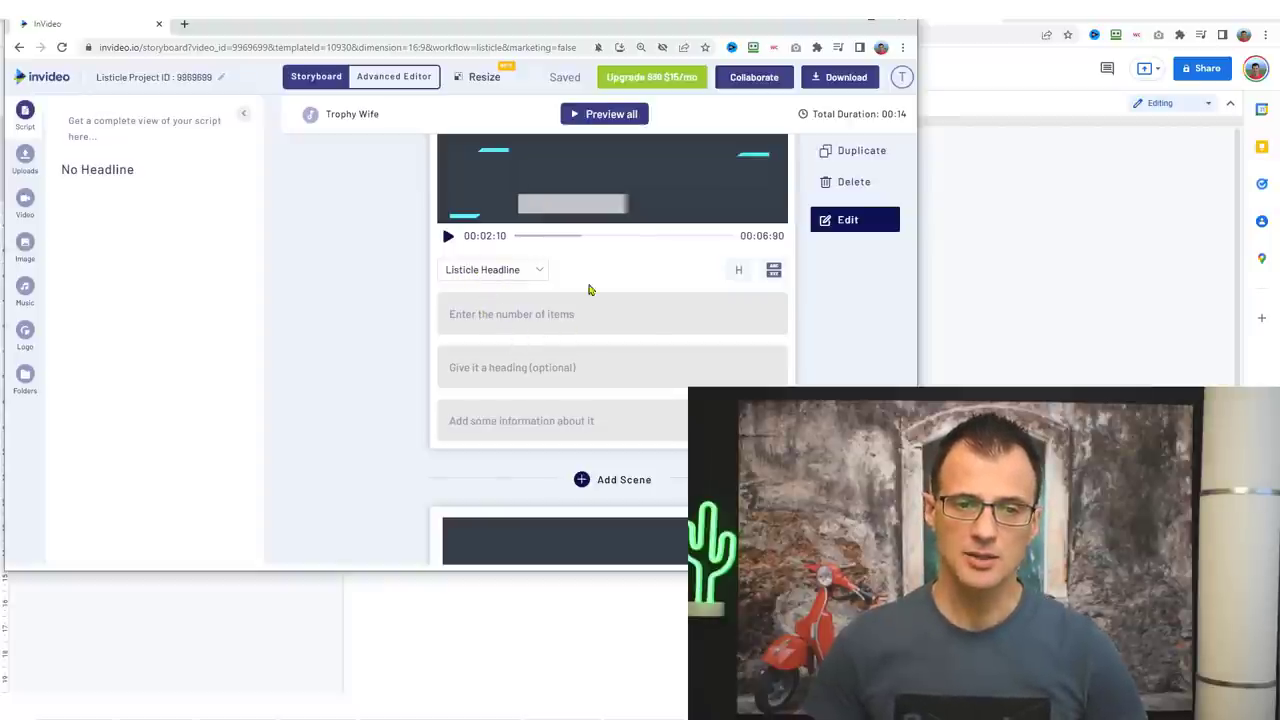
scroll(563, 240, "up", 2)
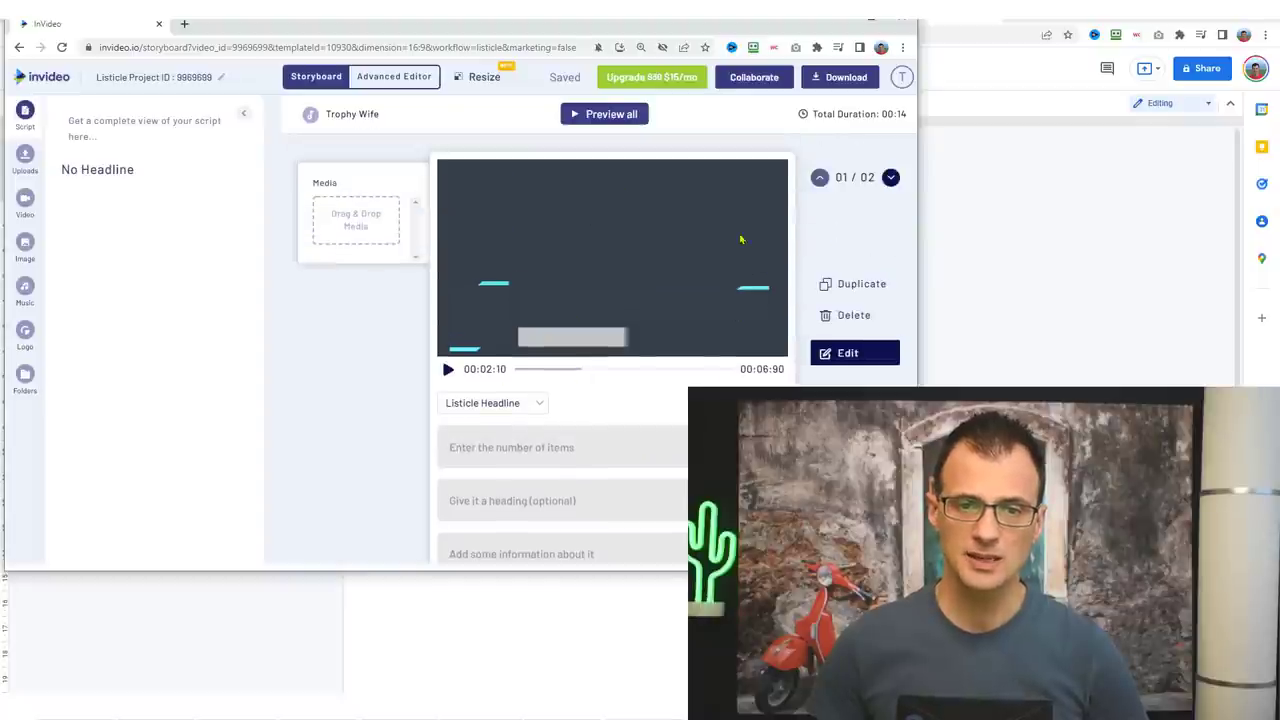
scroll(600, 303, "down", 2)
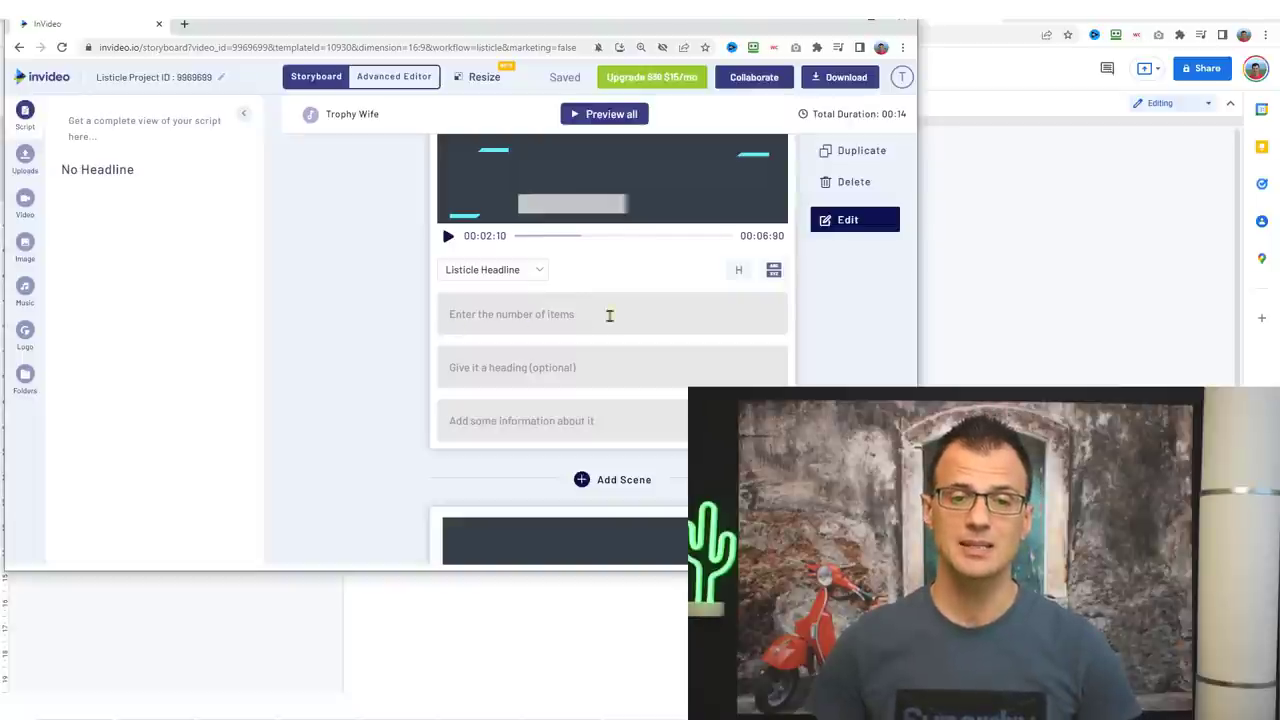
left_click(1008, 258)
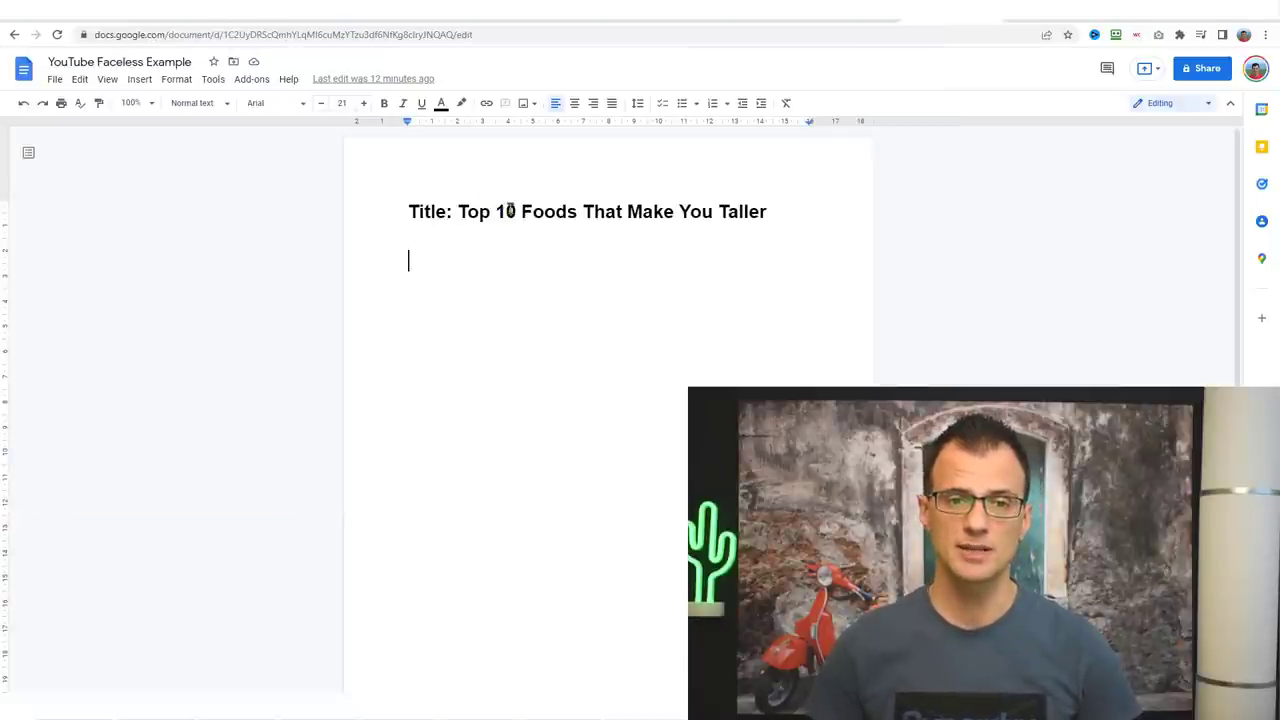
key("alt+Tab")
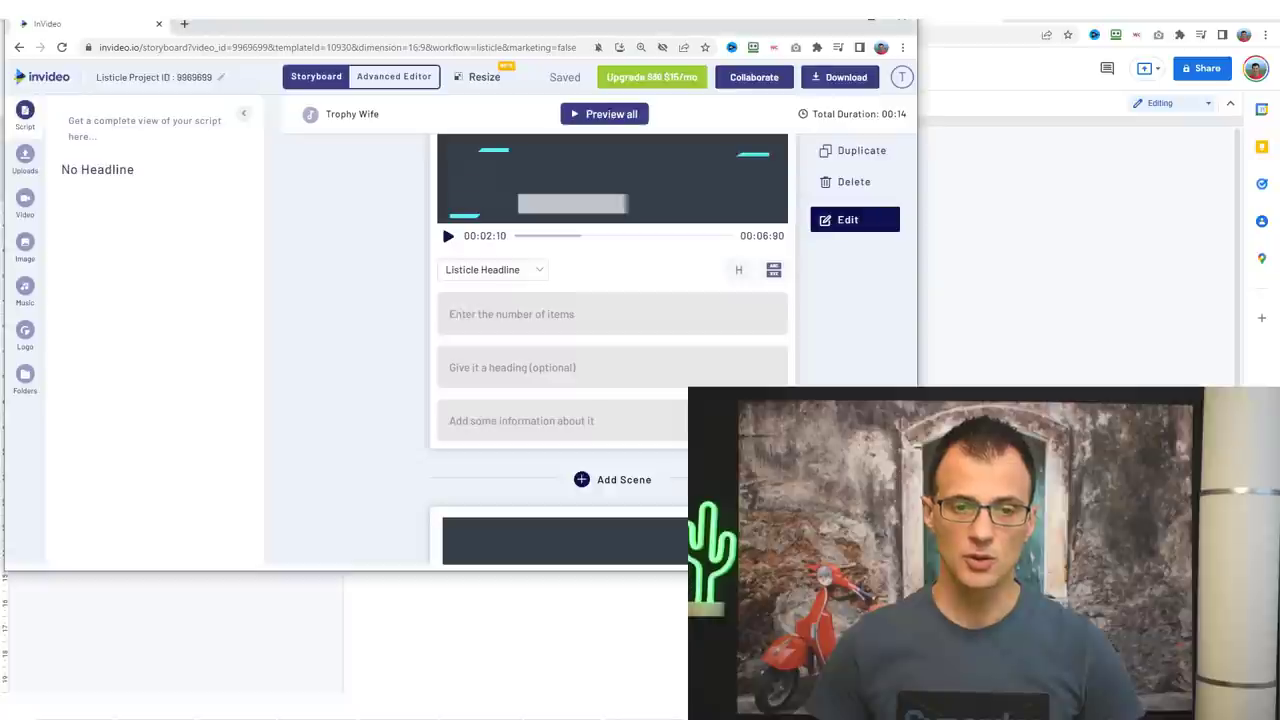
left_click(481, 316)
type("10")
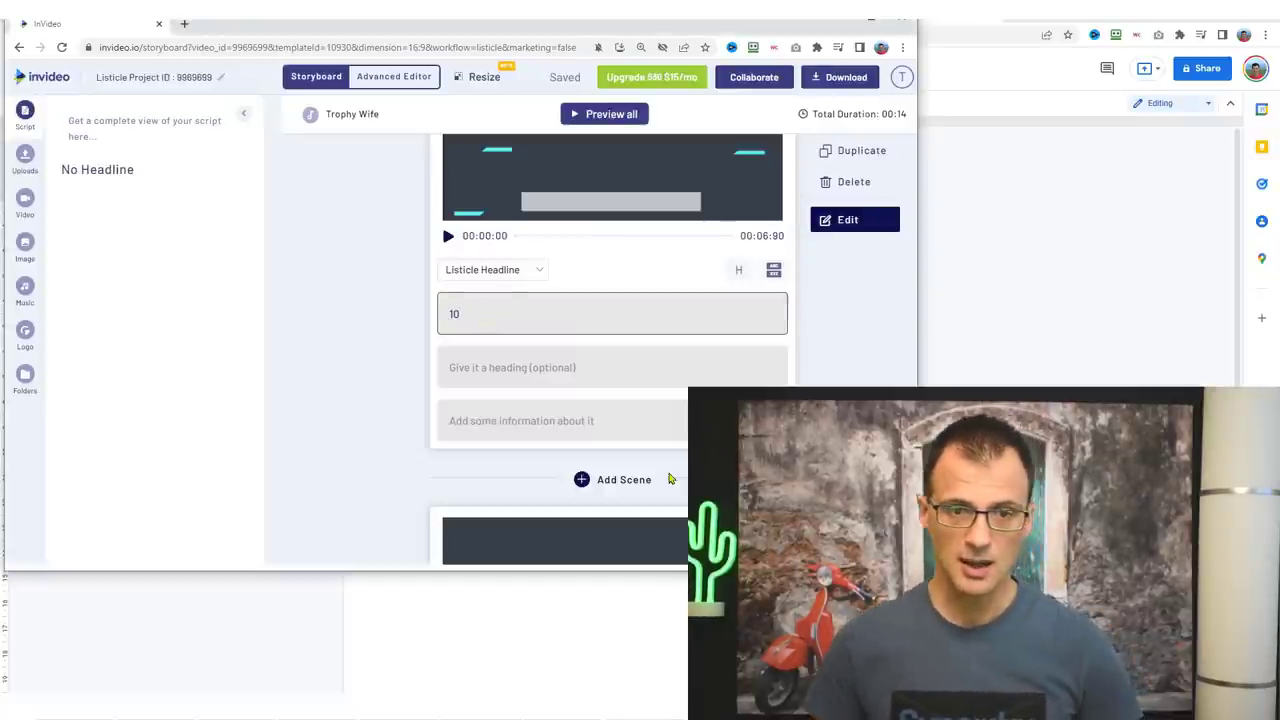
Copy "Foods That Make You Taller" from the Google Docs title into the headline scene's heading in InVideo
left_click(606, 370)
key("alt+Tab")
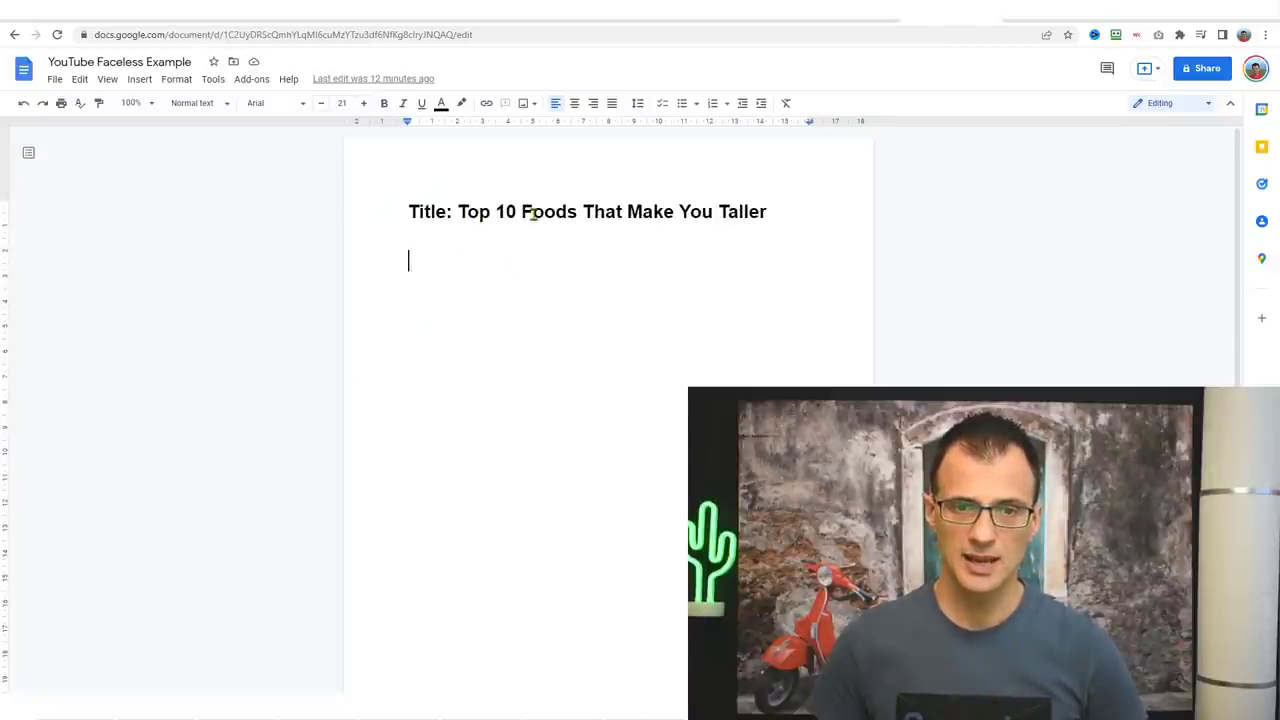
left_click_drag(533, 212, 747, 212)
key("ctrl+c")
key("alt+Tab")
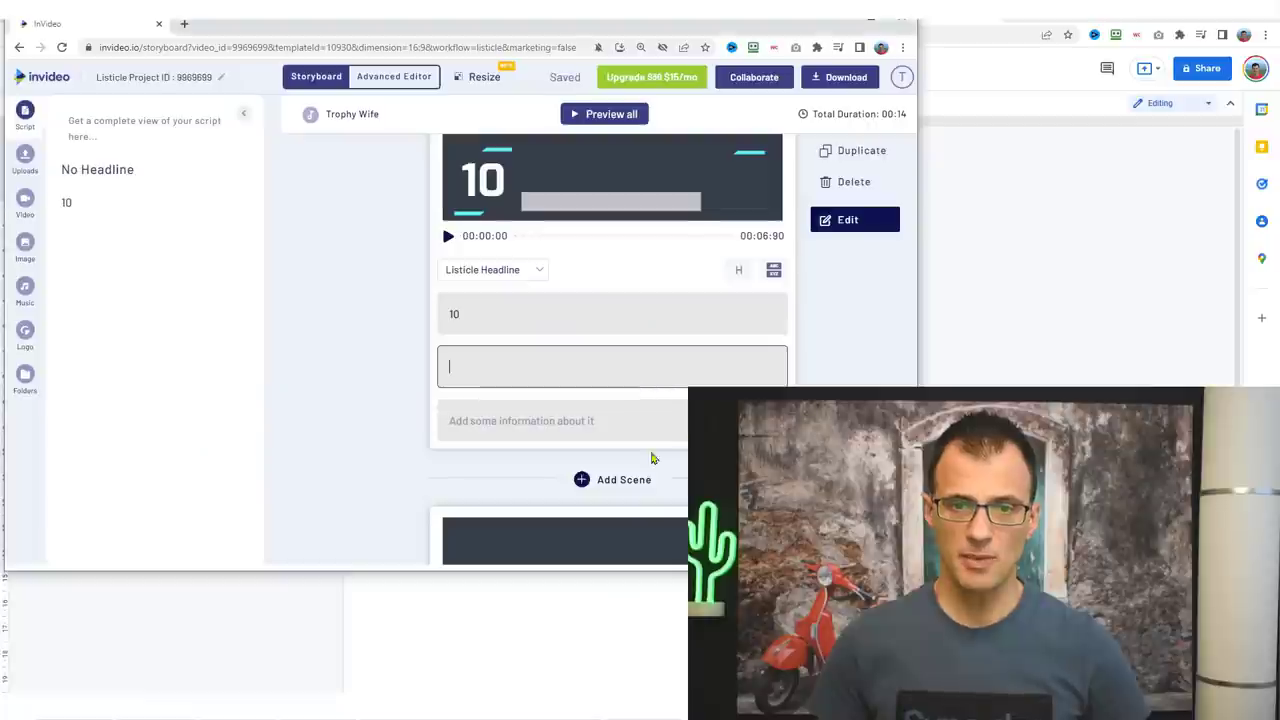
key("ctrl+v")
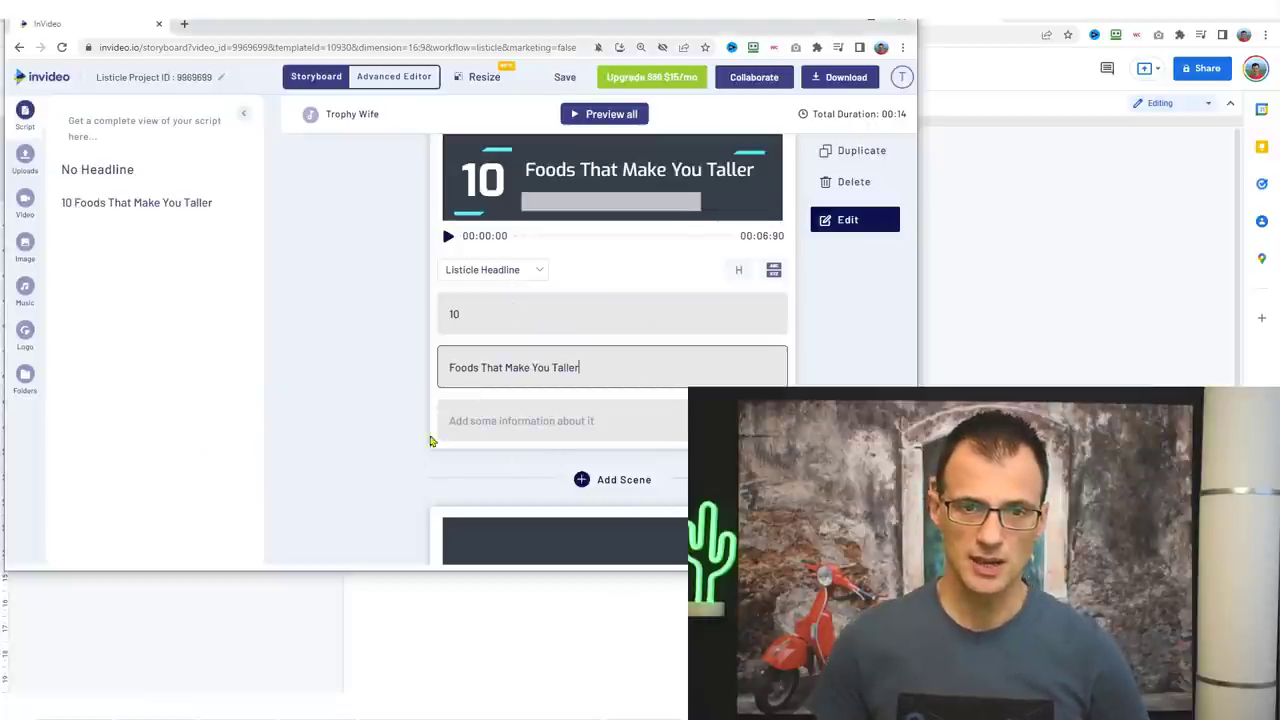
Add "Top" in front of the headline scene's heading to make it "Top Foods That Make You Taller"
scroll(390, 455, "up", 1)
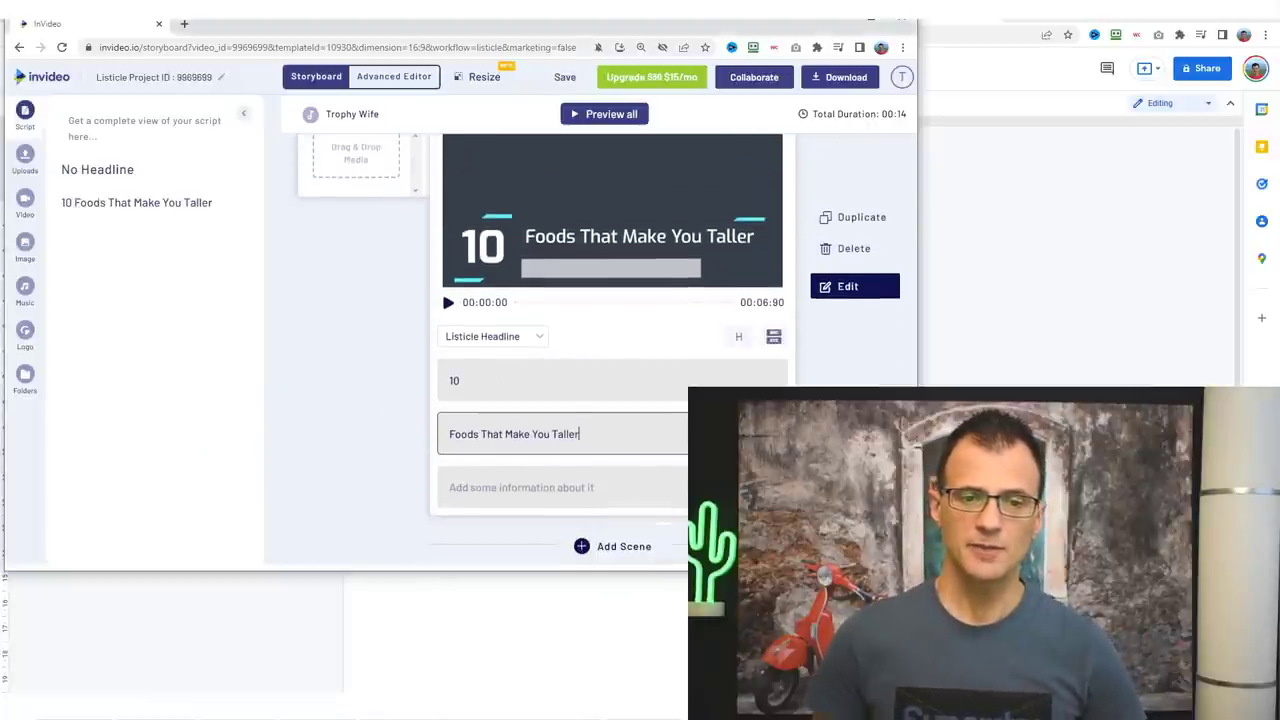
scroll(494, 474, "up", 1)
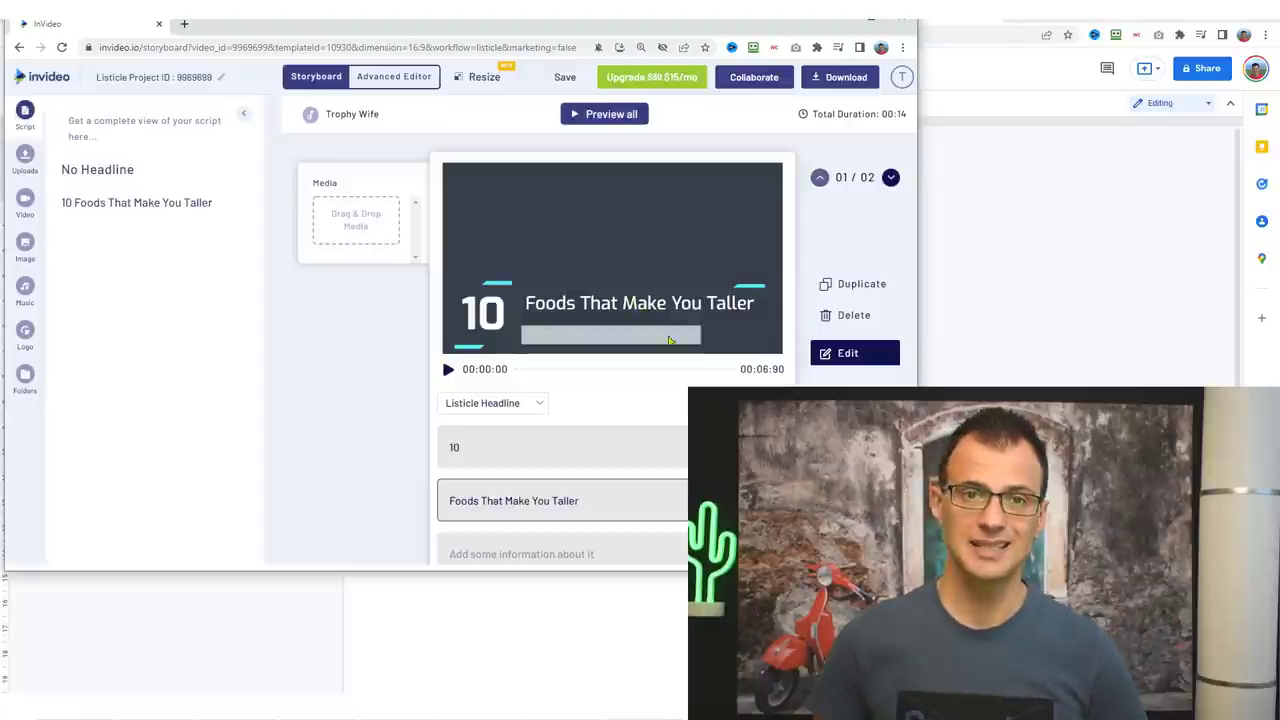
scroll(670, 341, "down", 3)
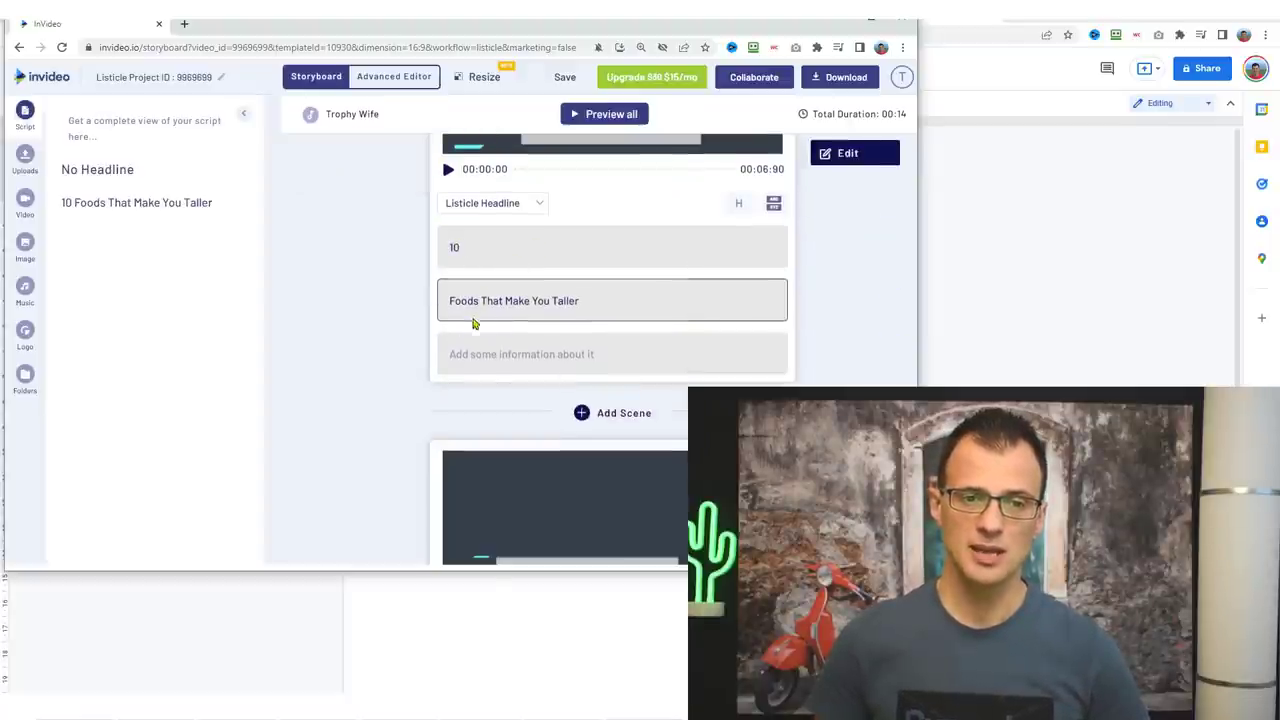
scroll(623, 394, "up", 2)
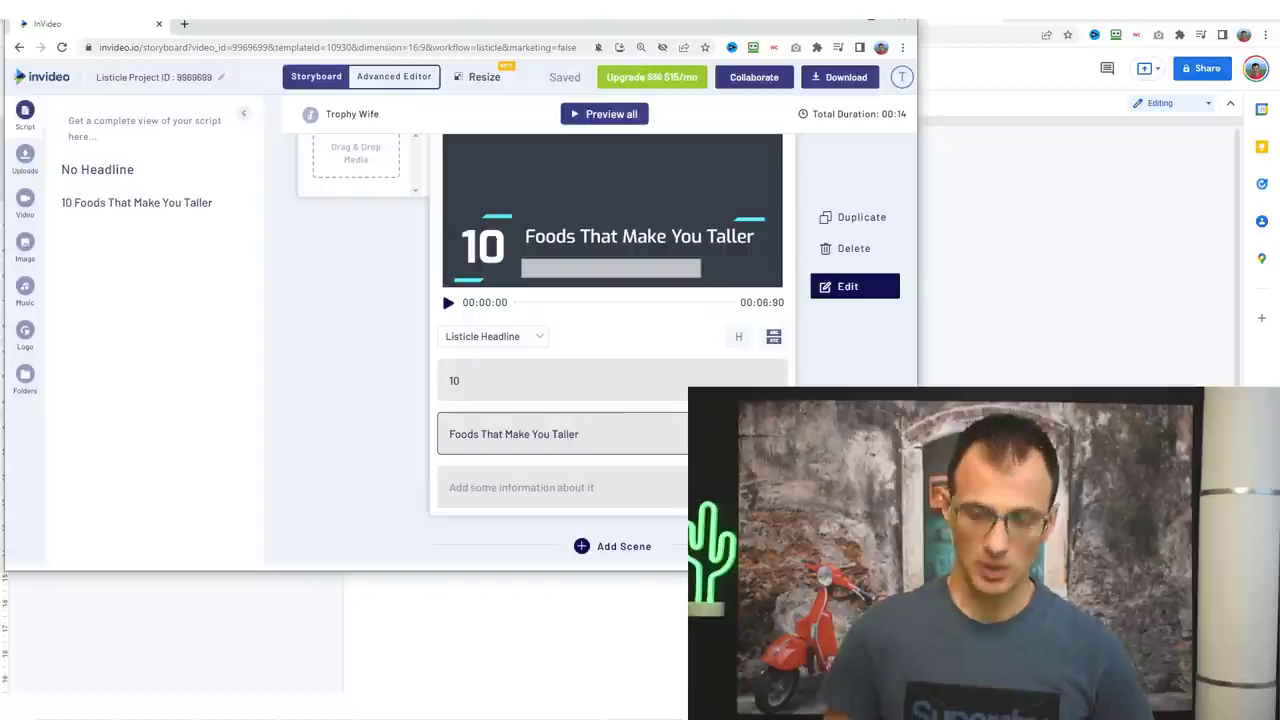
type("YOP")
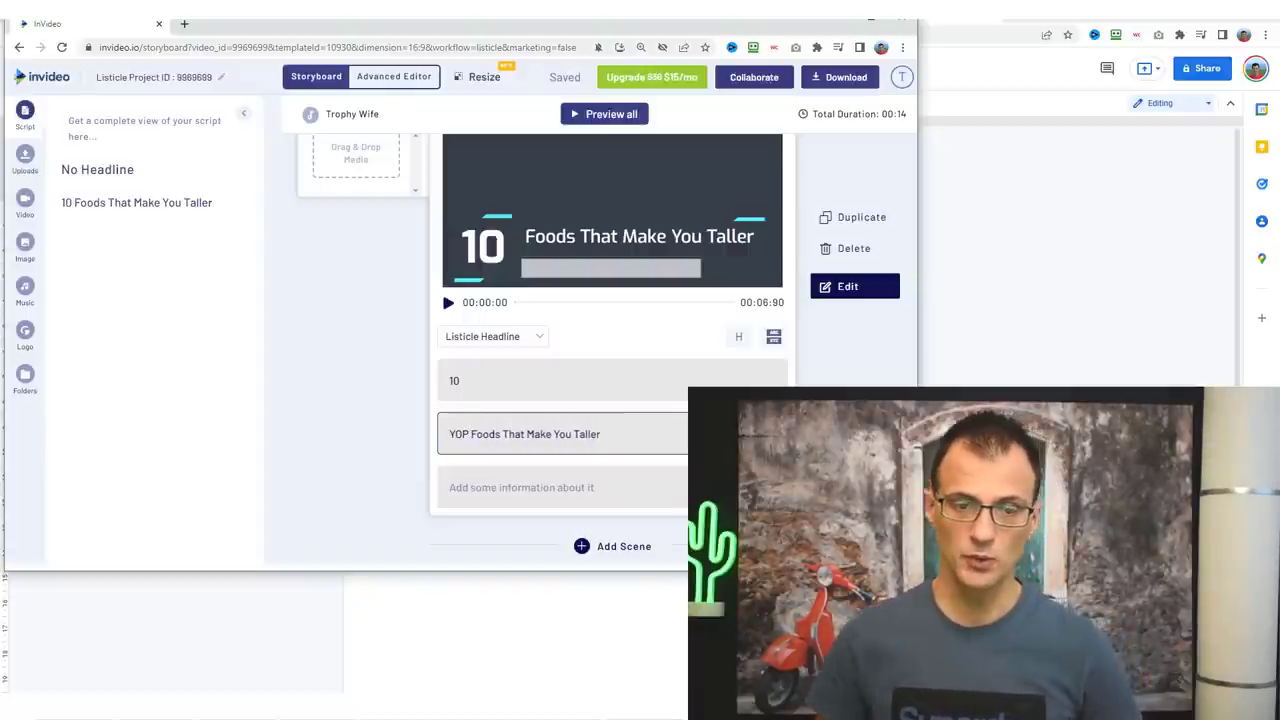
key("ctrl+shift+Left")
type("Top")
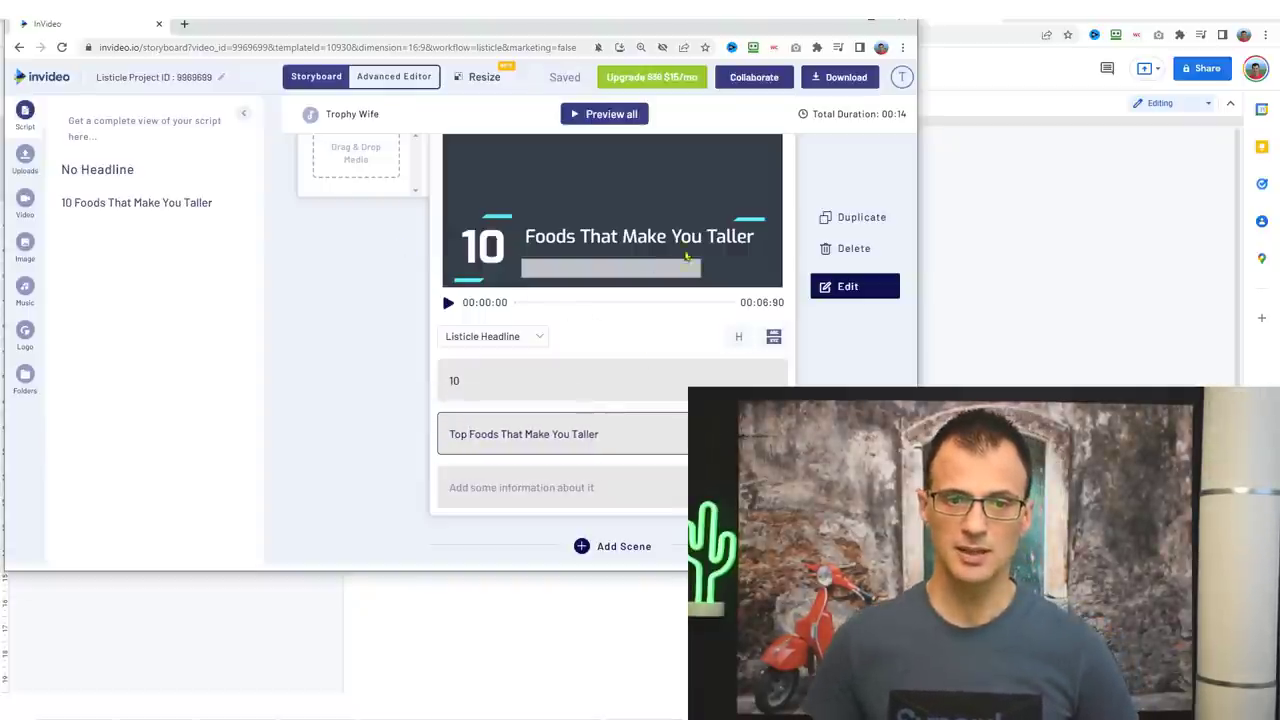
left_click(314, 420)
Add "And Are Easy To Get" as the information line beneath the headline scene's heading
scroll(541, 325, "down", 2)
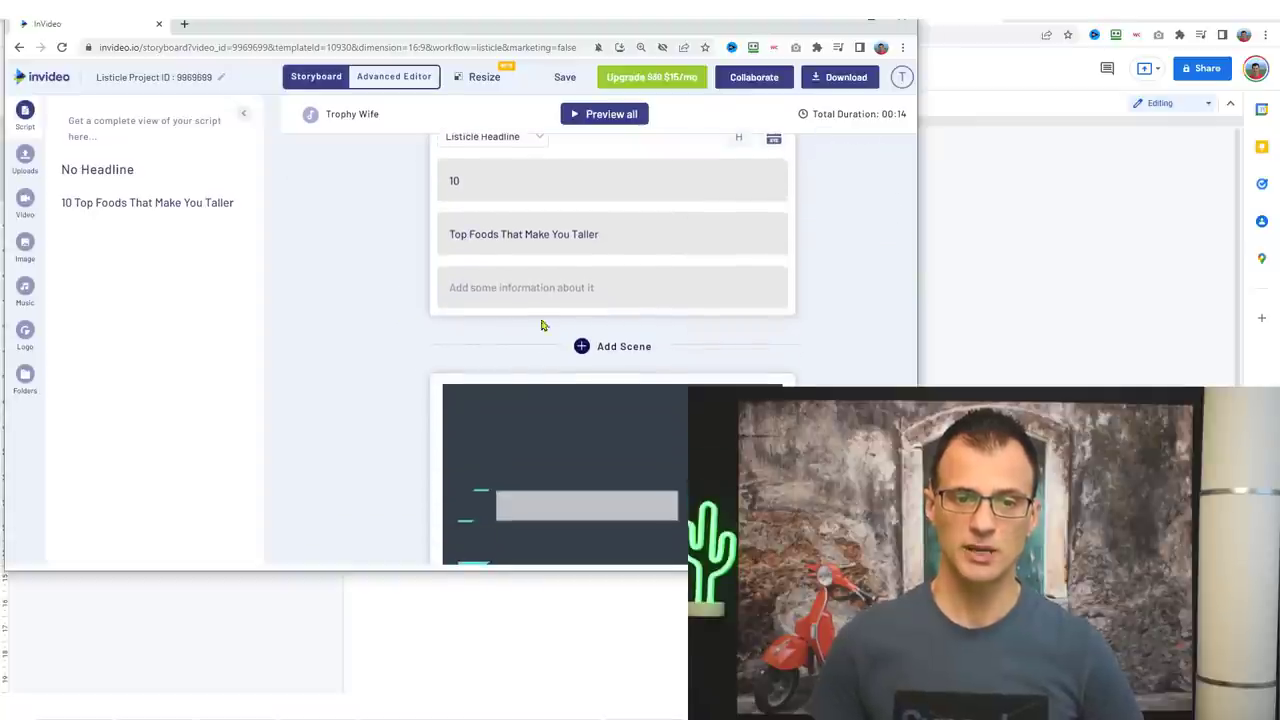
left_click(498, 290)
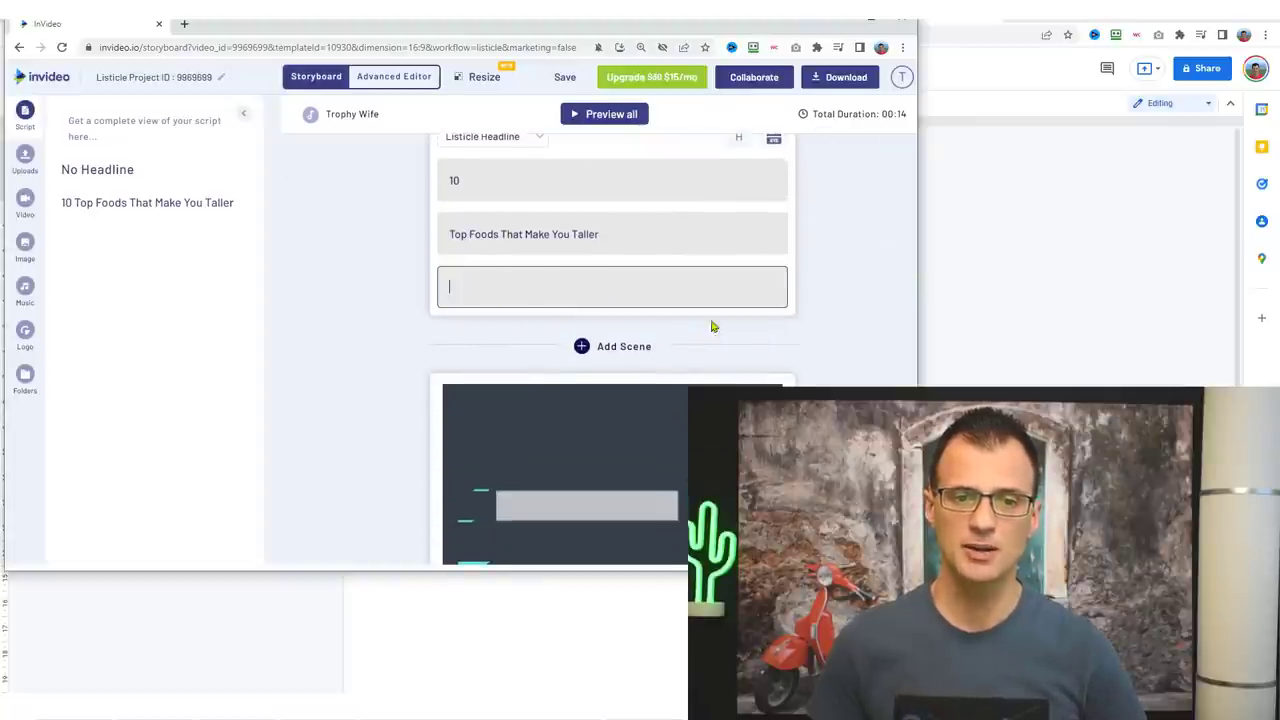
scroll(680, 360, "up", 2)
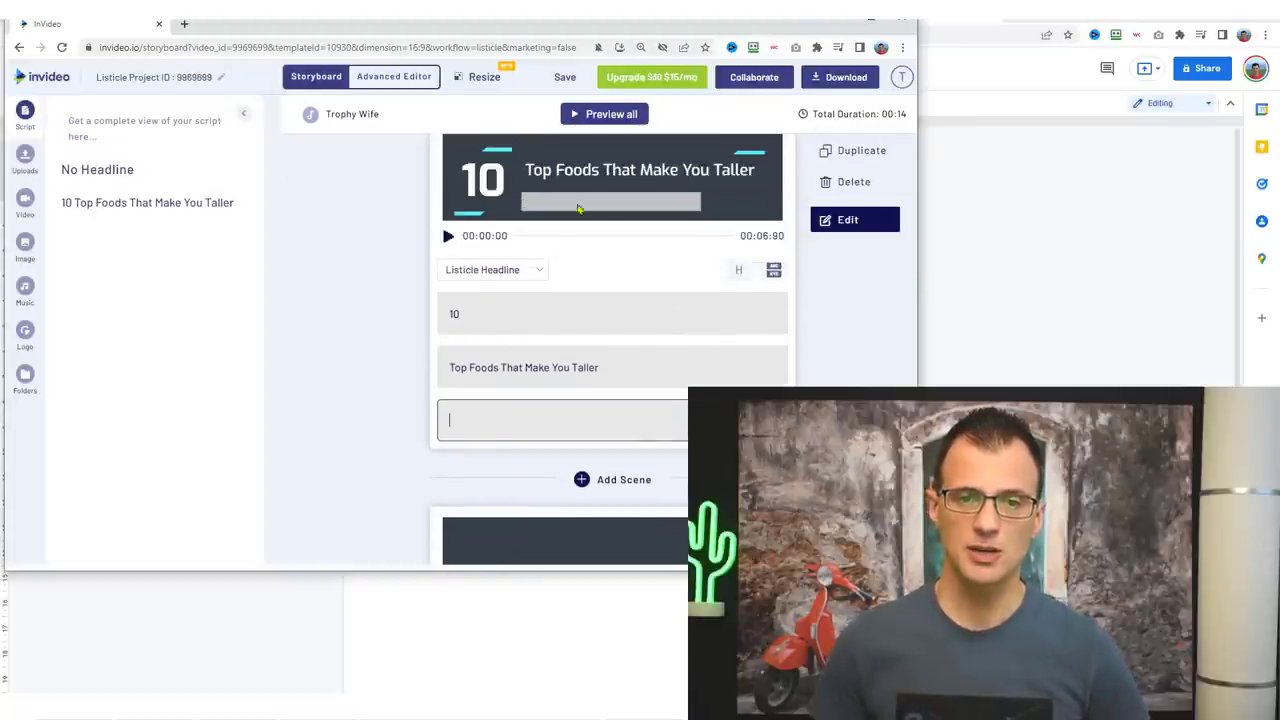
key("ctrl+v")
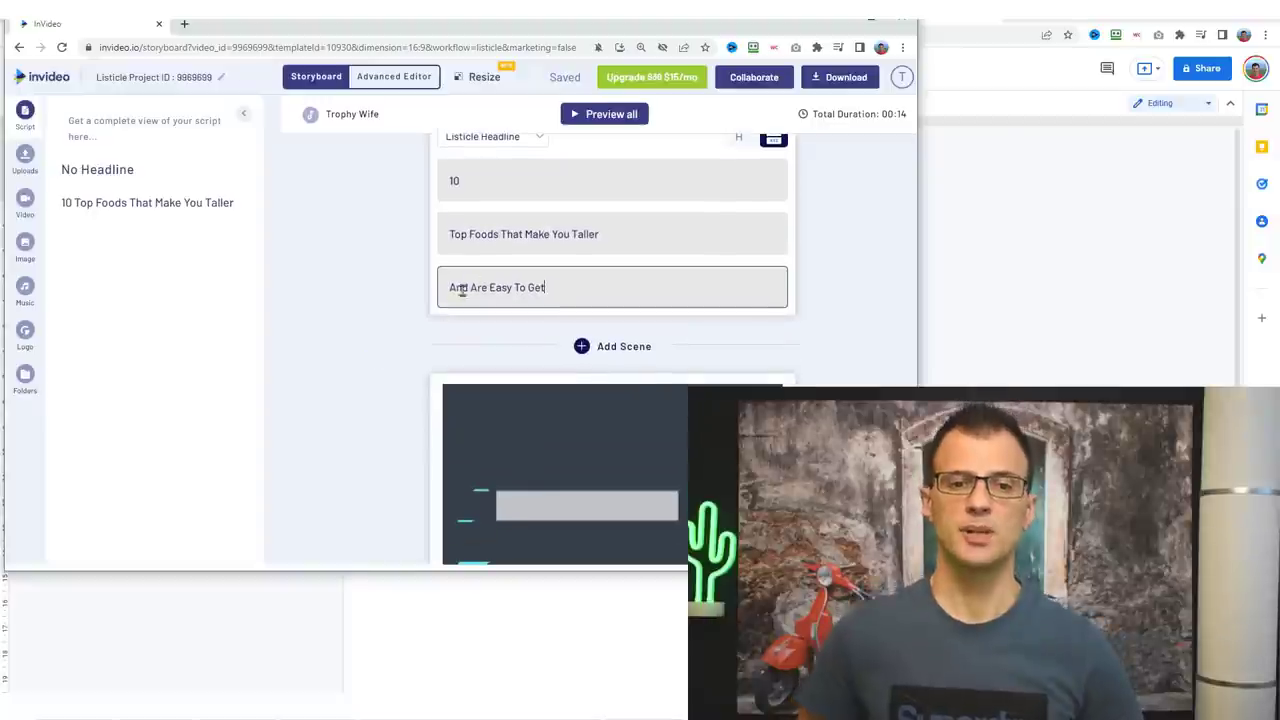
left_click(843, 286)
scroll(665, 353, "up", 4)
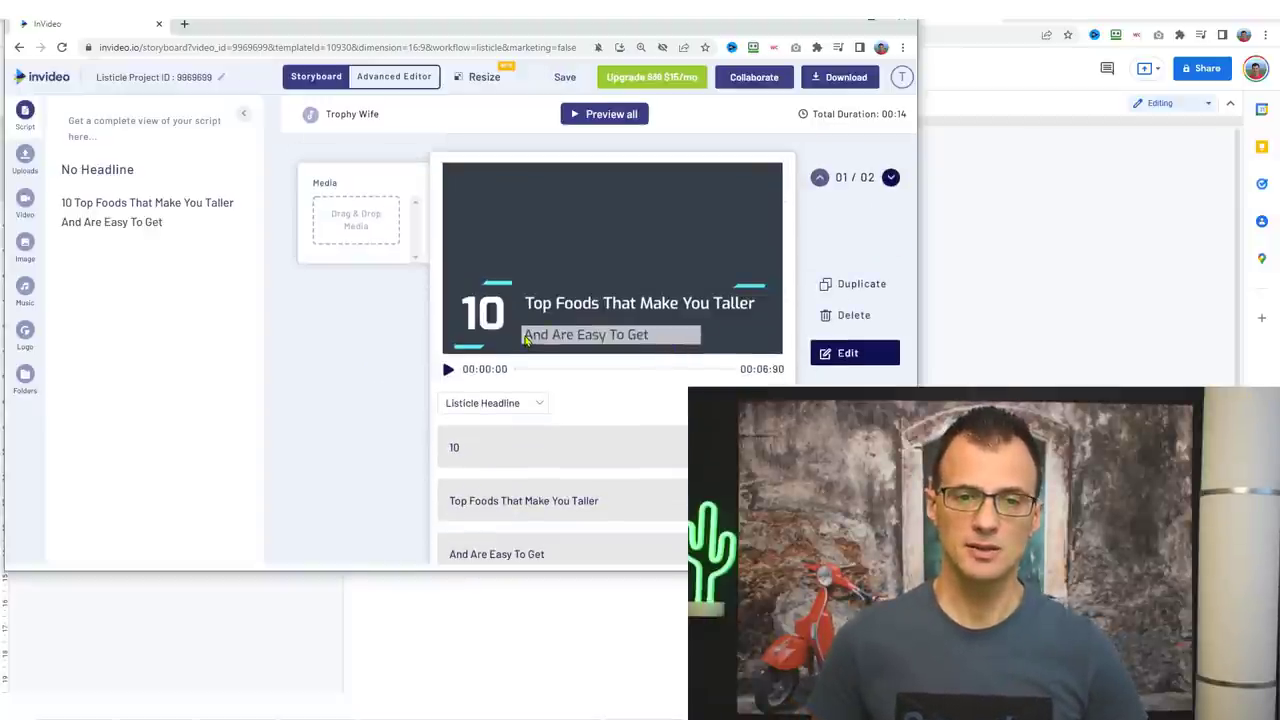
scroll(440, 387, "down", 2)
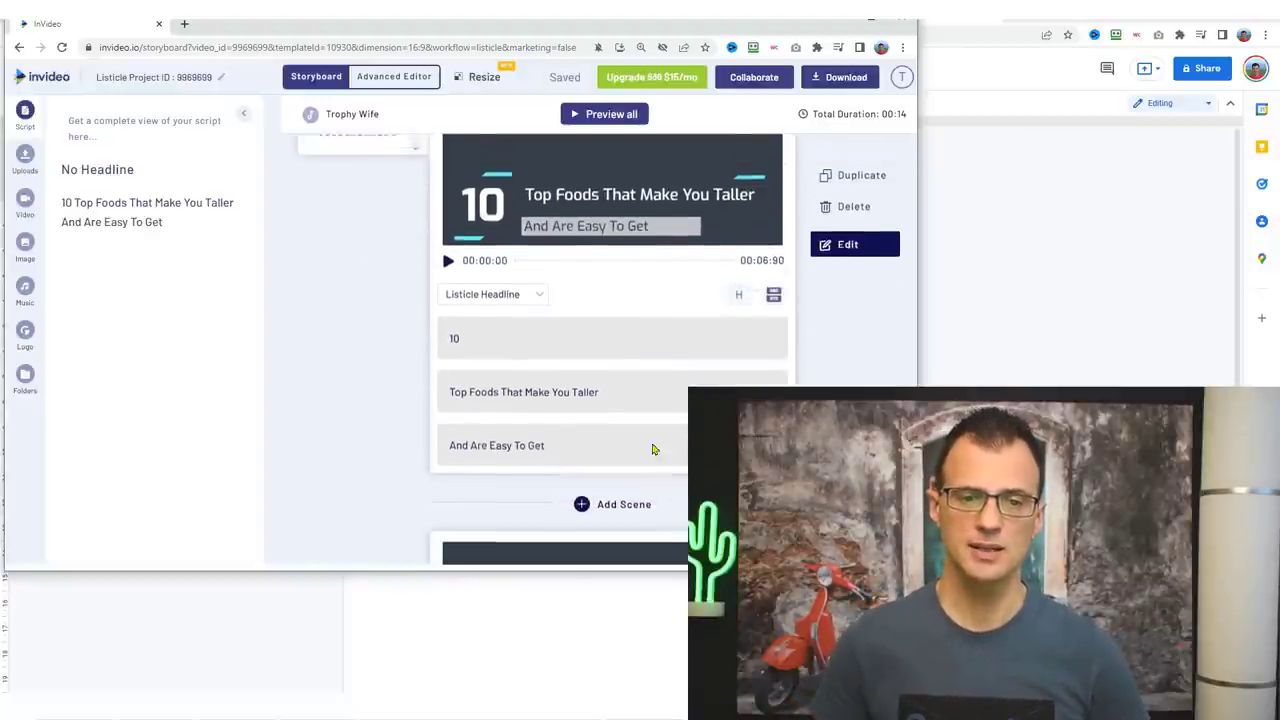
scroll(337, 426, "up", 2)
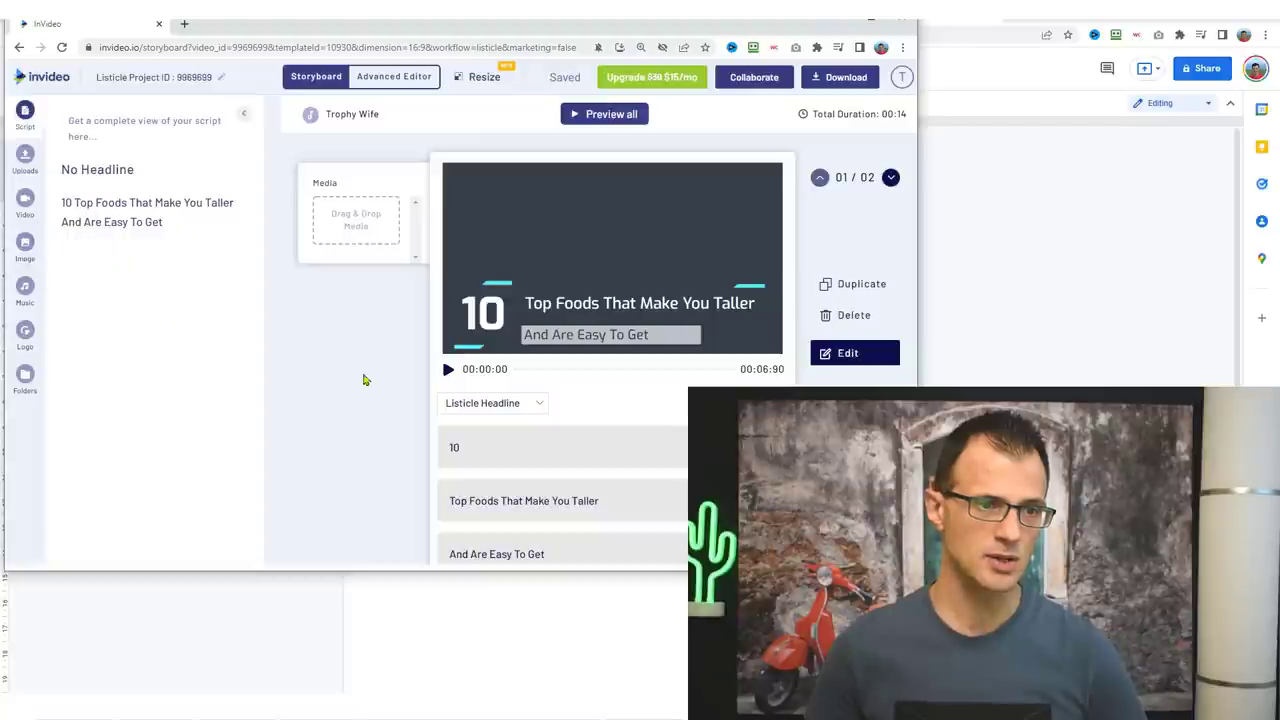
Search the stock videos for "foods" and browse the results for a clip suited to the headline scene
left_click(32, 256)
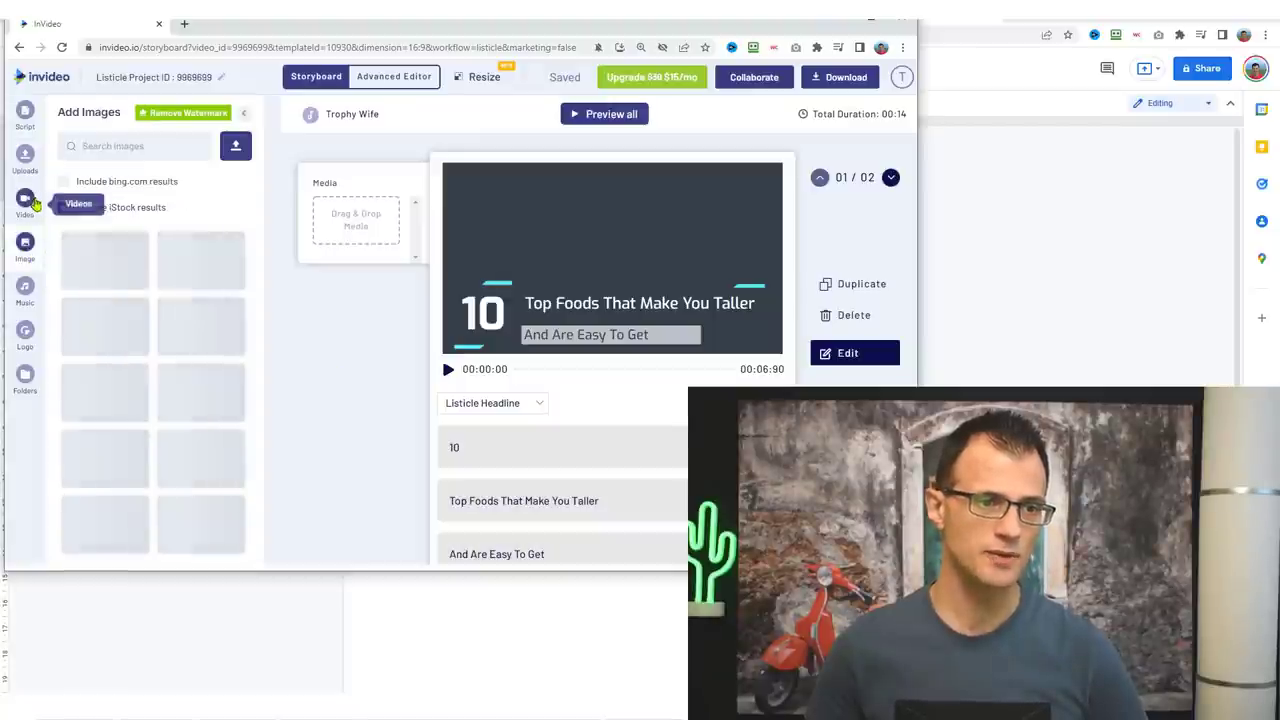
left_click(25, 205)
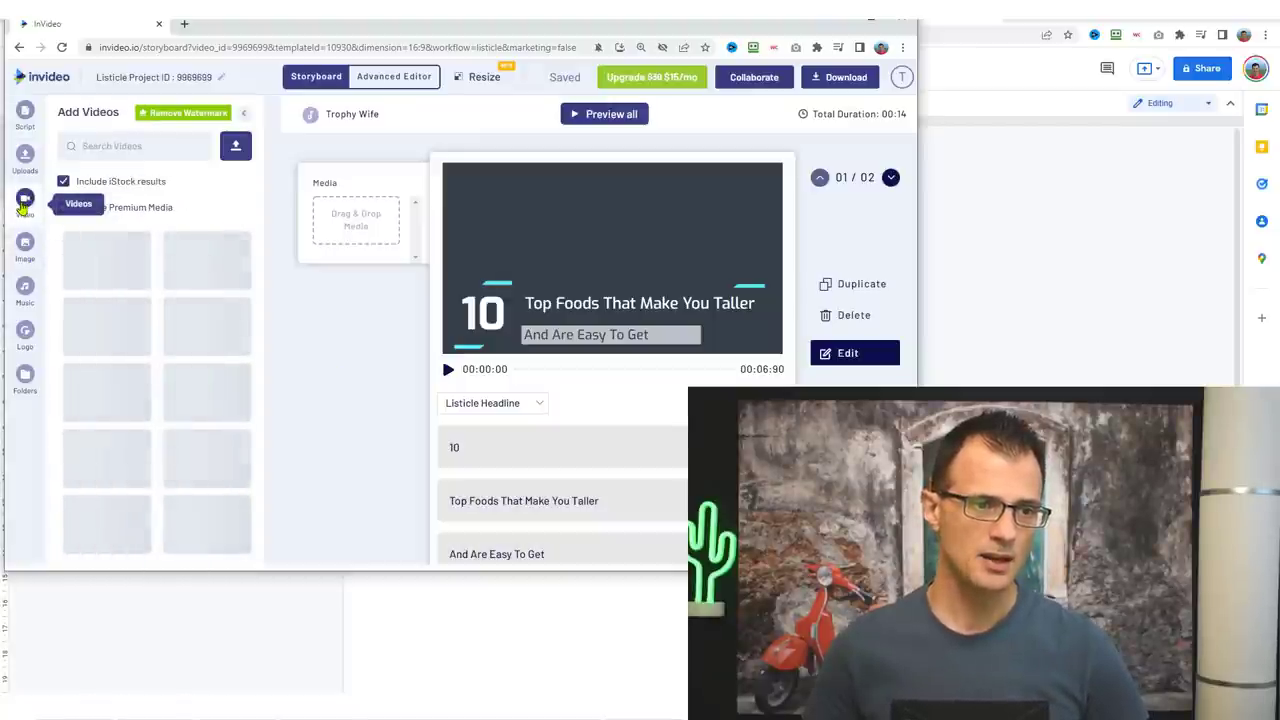
left_click(152, 147)
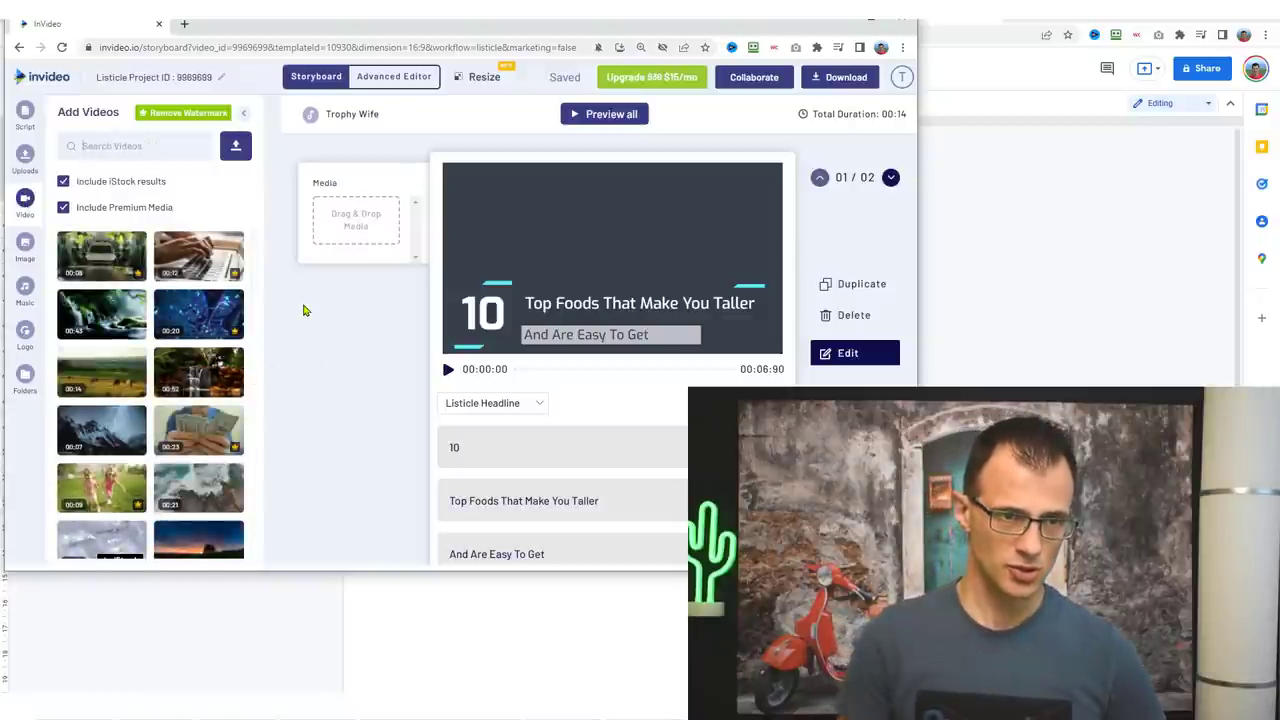
type("foods")
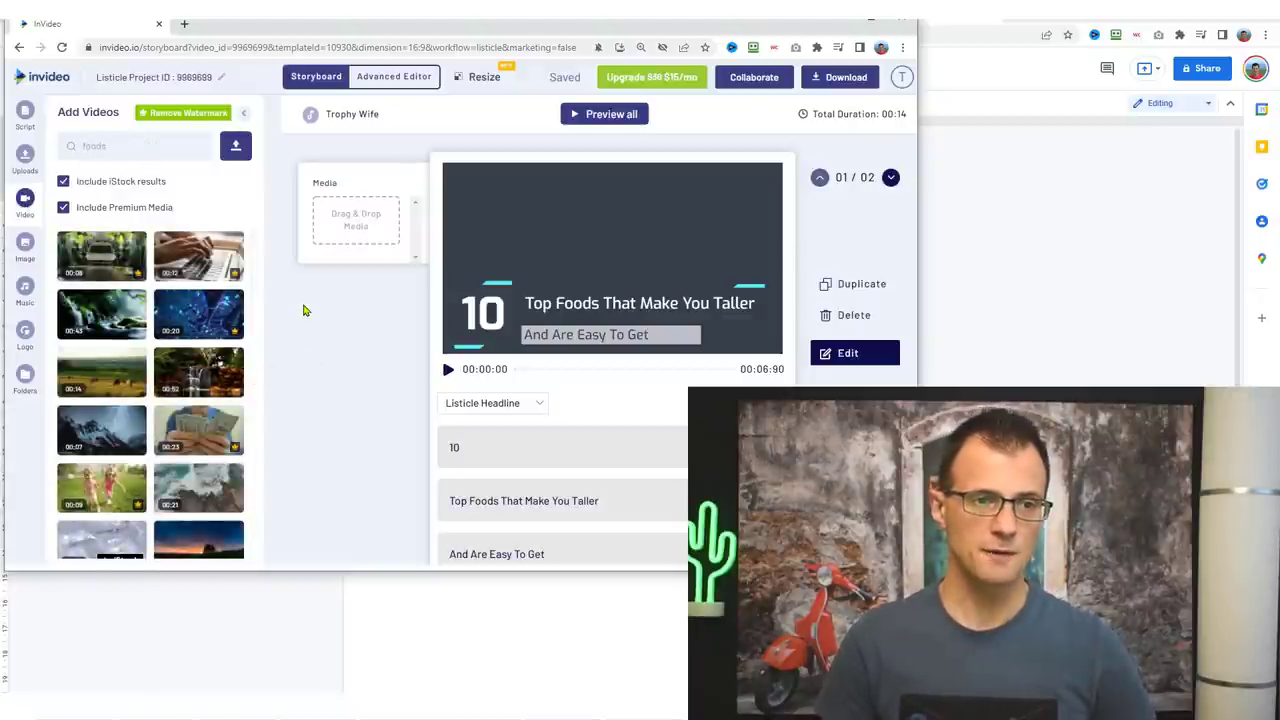
key("Return")
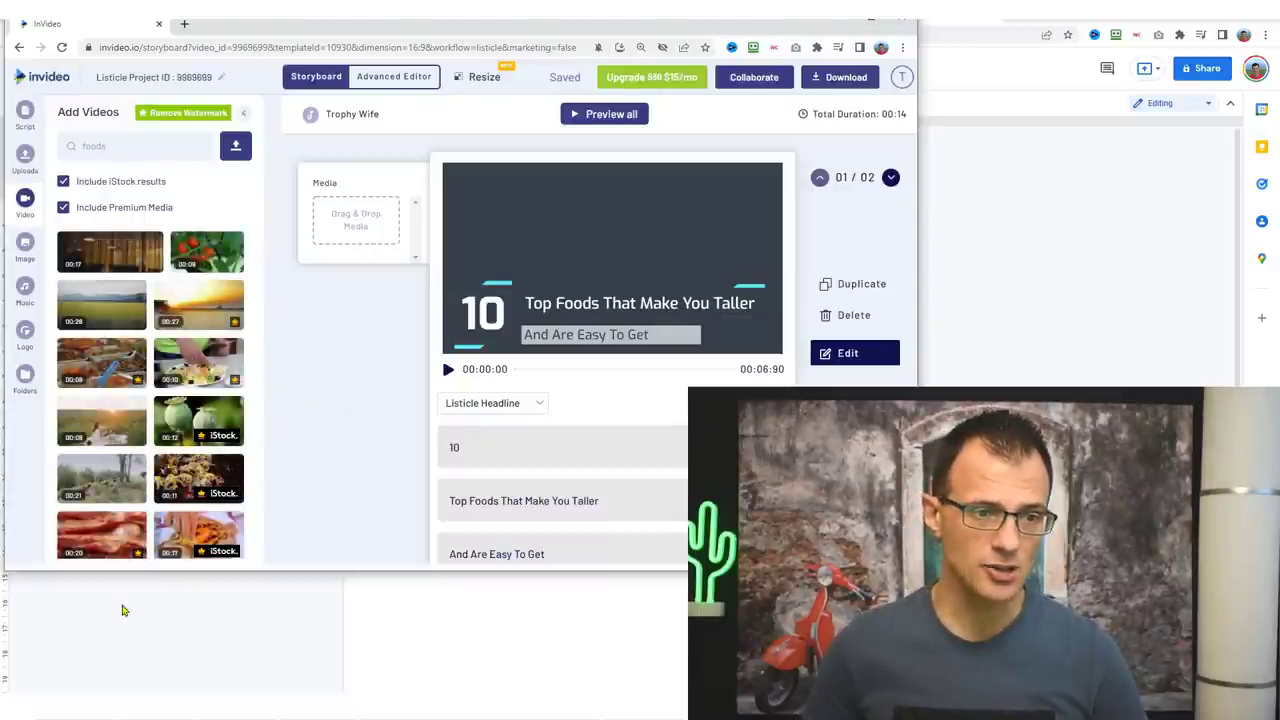
scroll(113, 367, "down", 3)
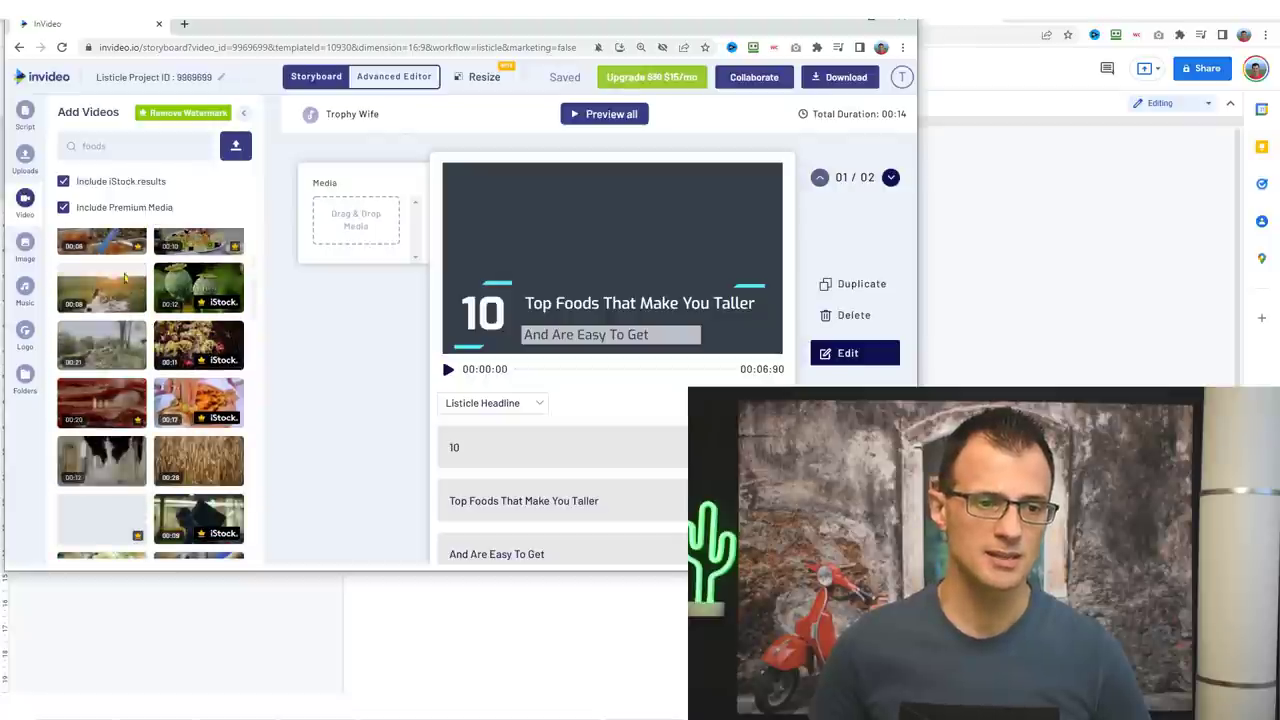
scroll(147, 383, "down", 3)
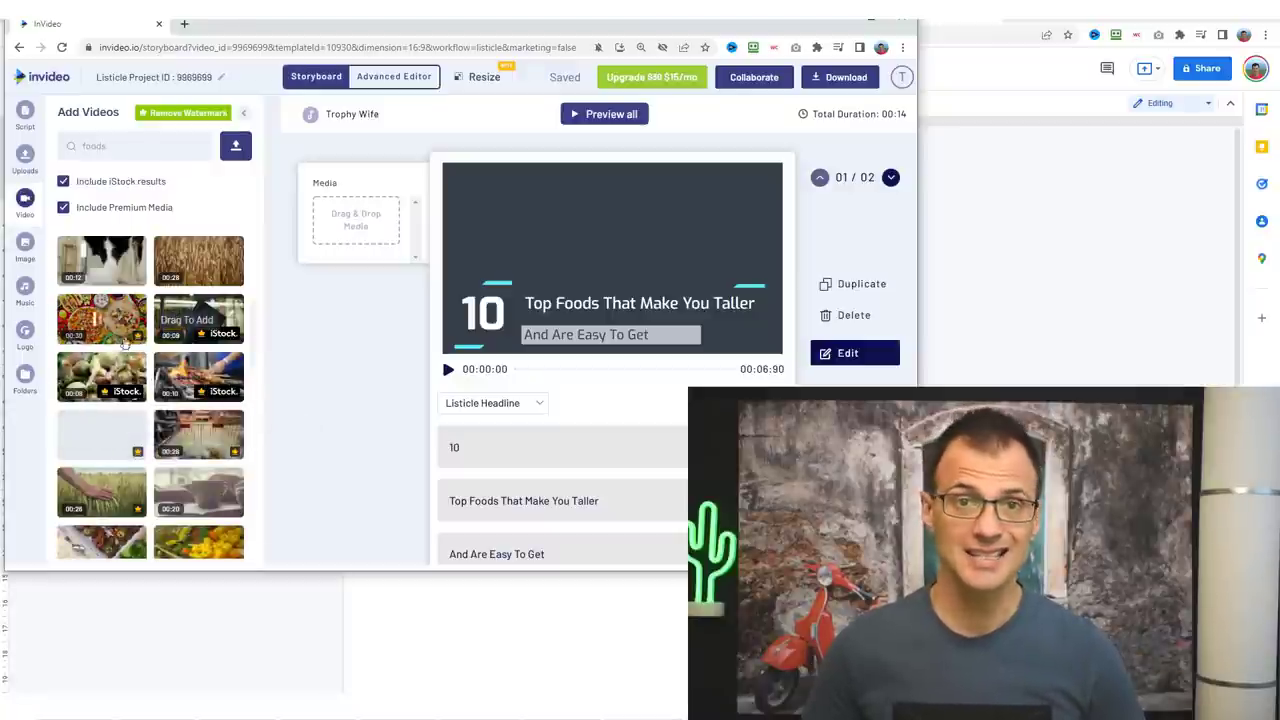
scroll(145, 455, "down", 1)
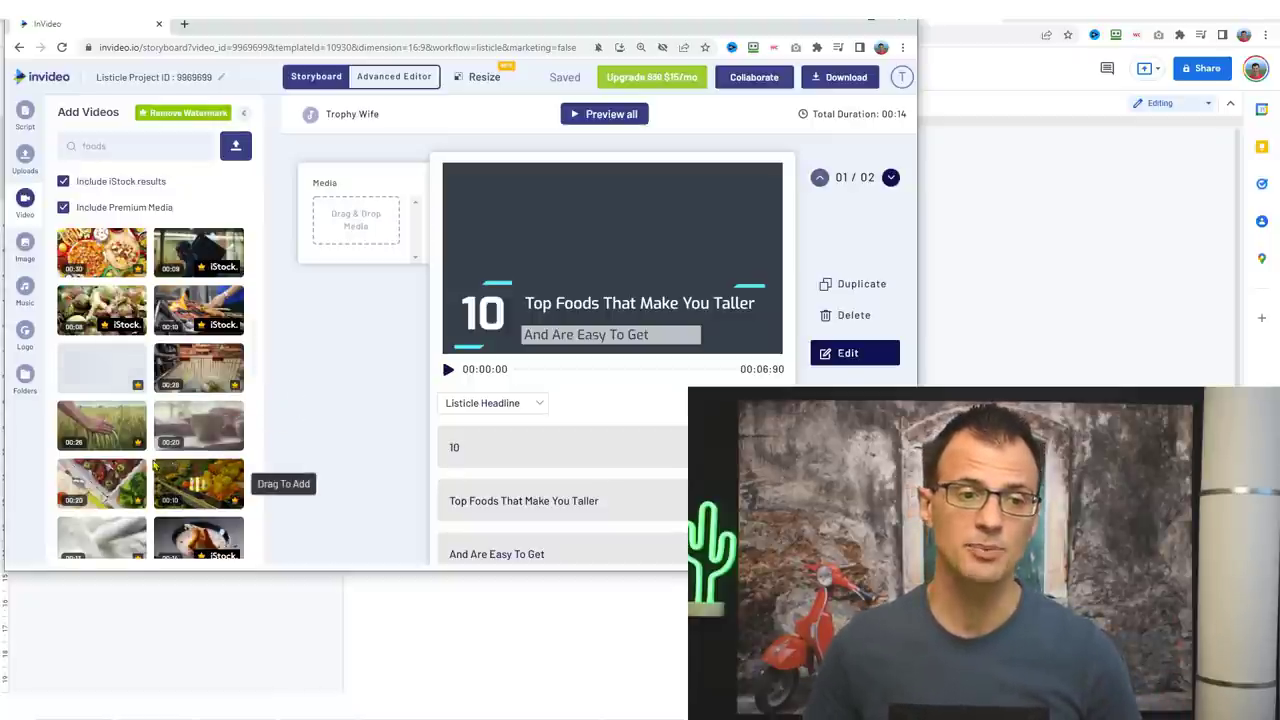
scroll(195, 485, "down", 10)
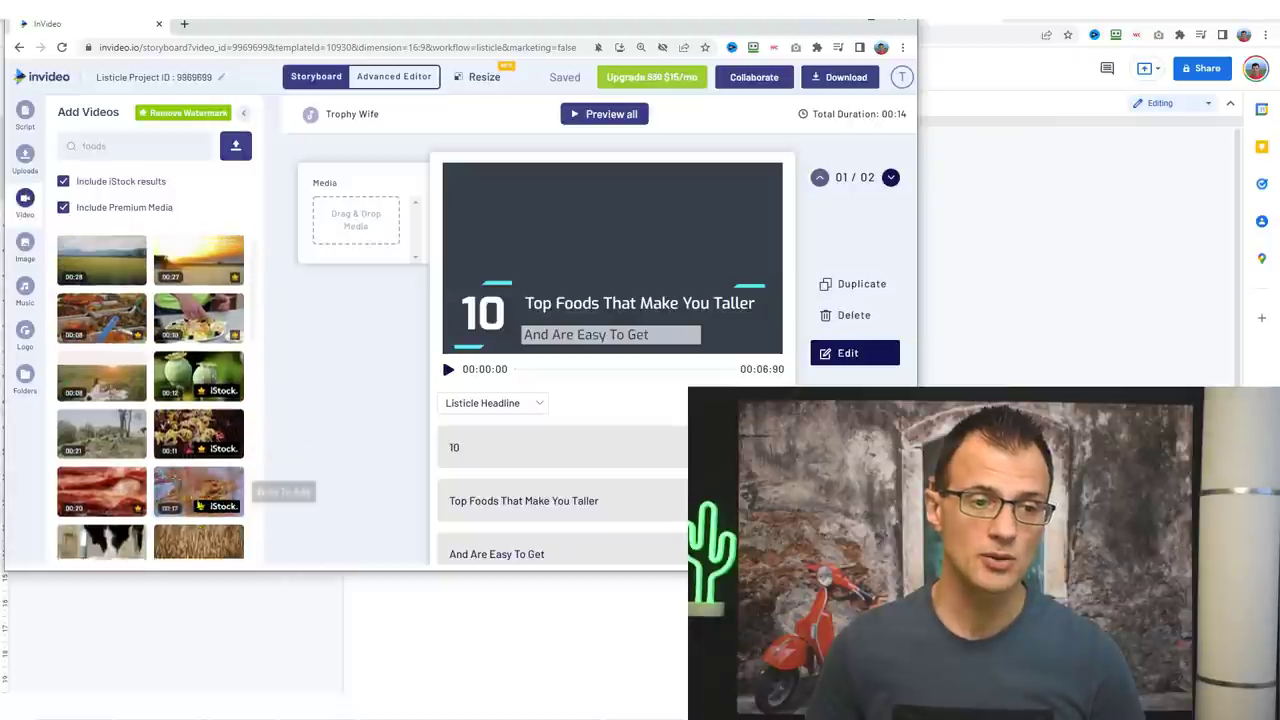
scroll(133, 337, "up", 1)
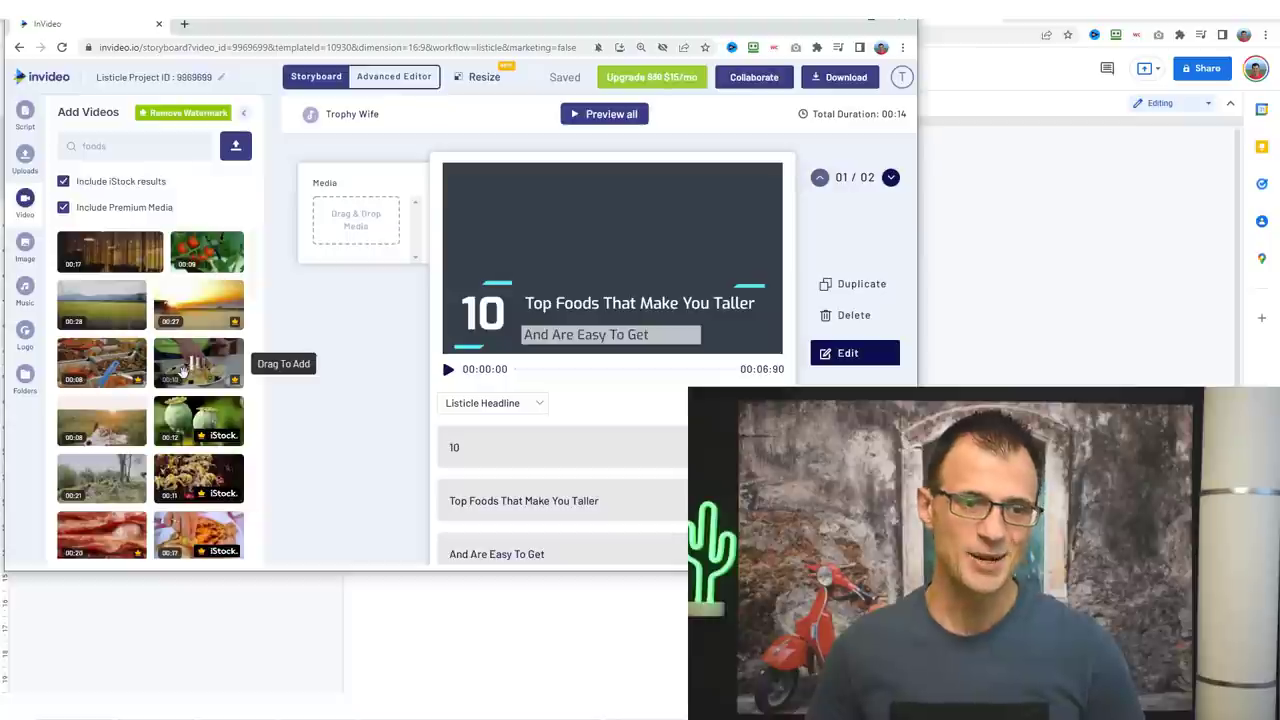
Add the fruit platter clip to the headline scene, trimmed to fit the scene, and play the scene
left_click_drag(185, 383, 358, 226)
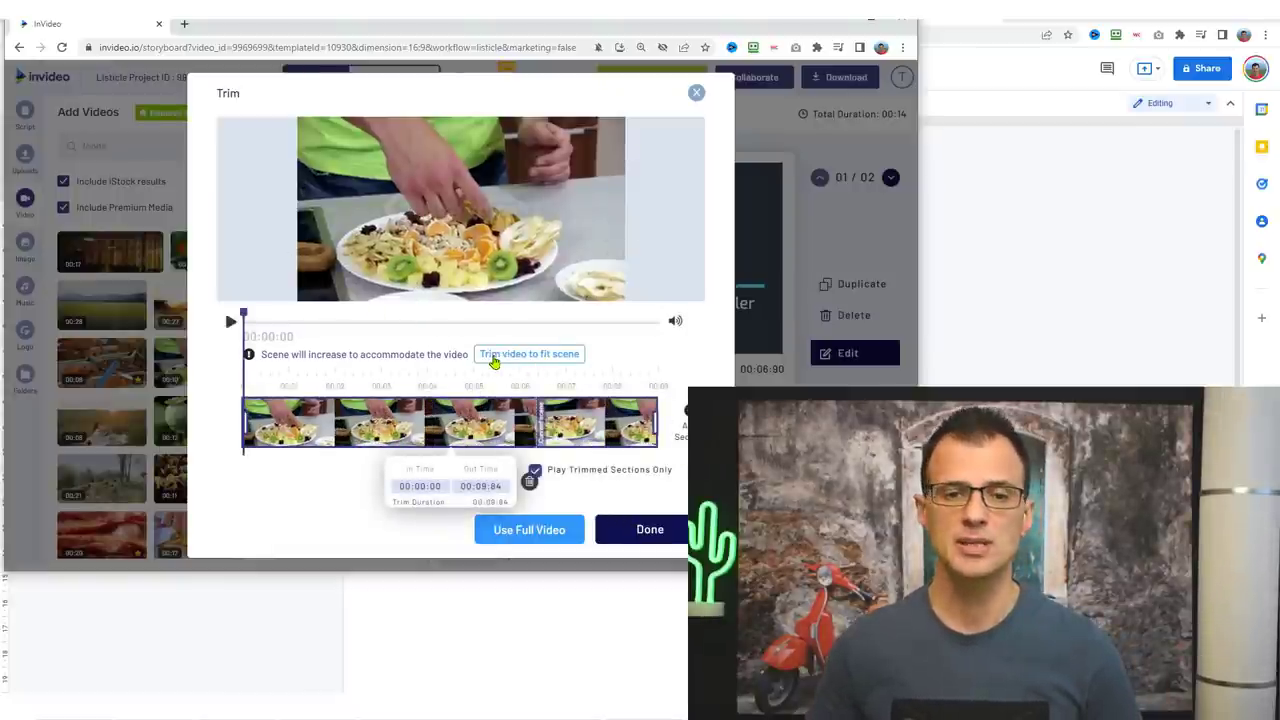
left_click(563, 358)
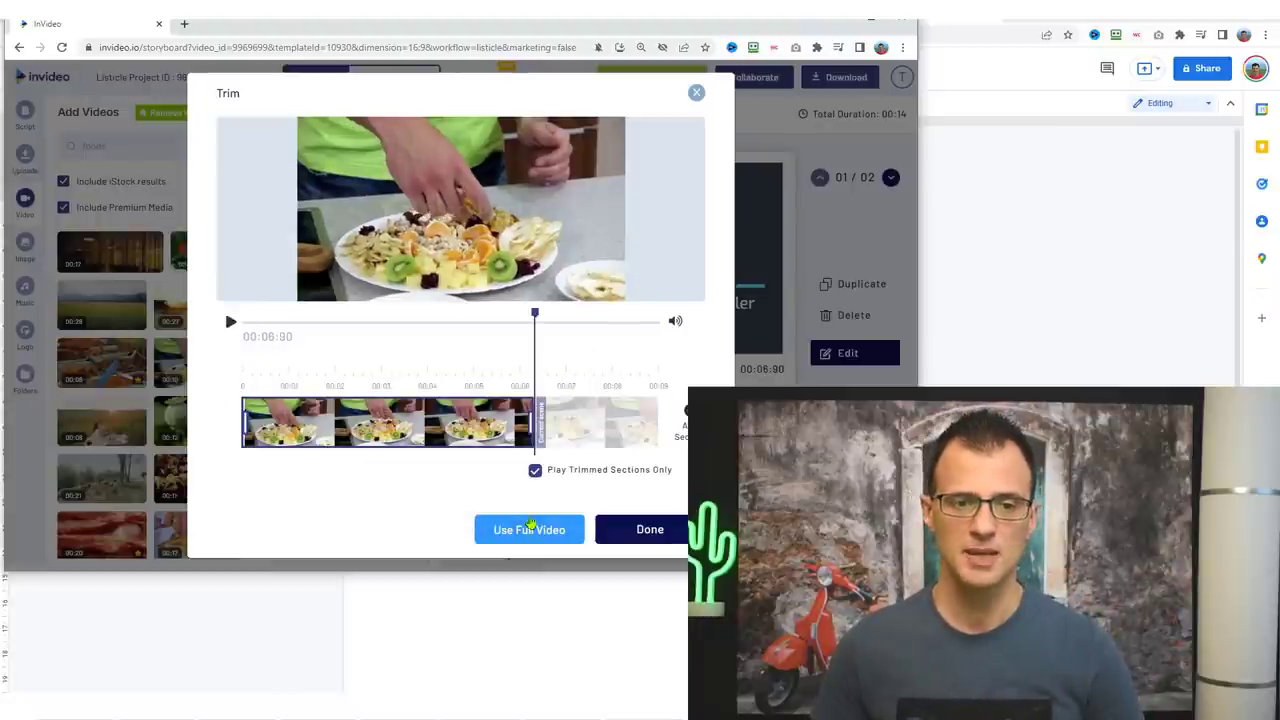
left_click(668, 535)
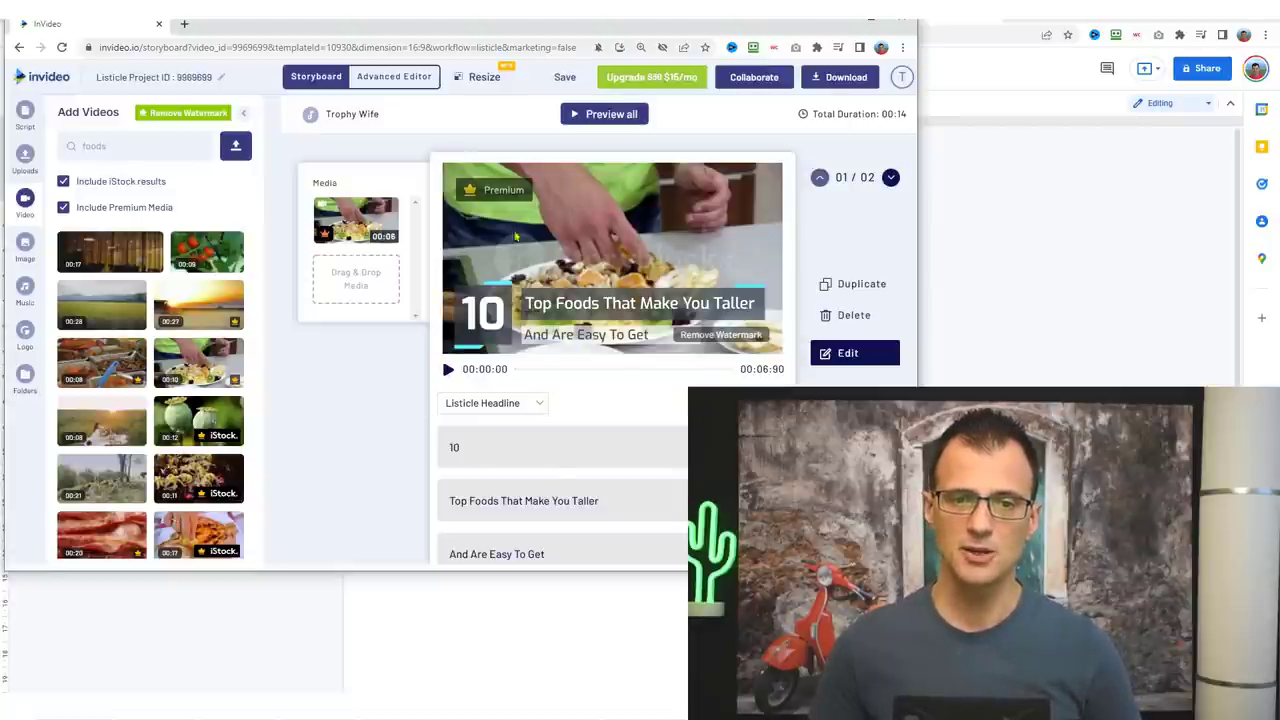
left_click(448, 370)
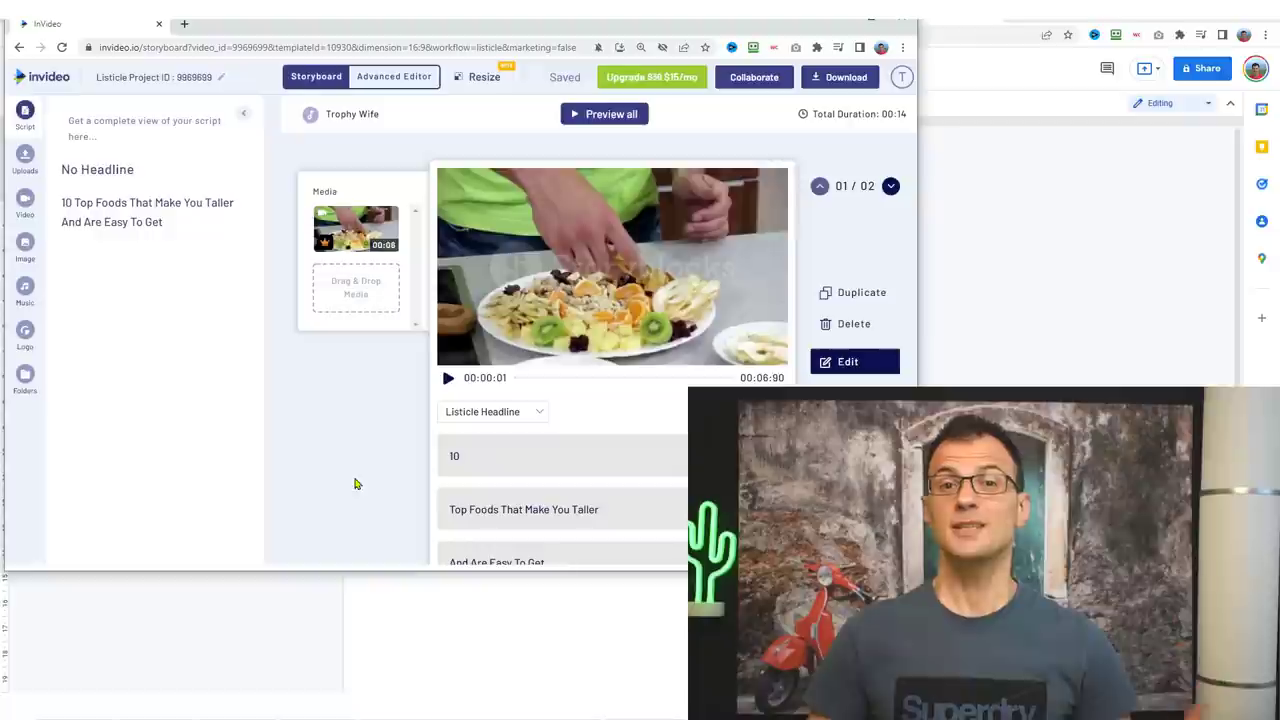
left_click(448, 380)
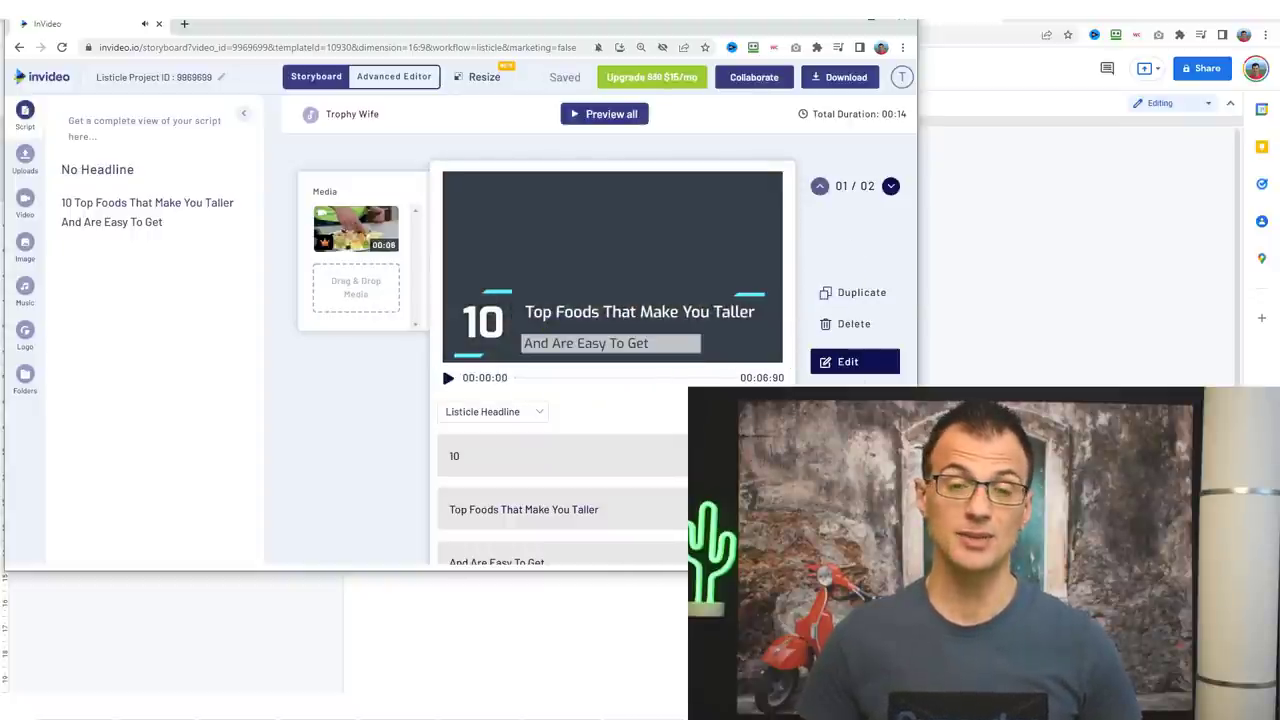
Add another Listicle Item scene after the second scene and look over the scenes' empty fields
scroll(441, 364, "down", 2)
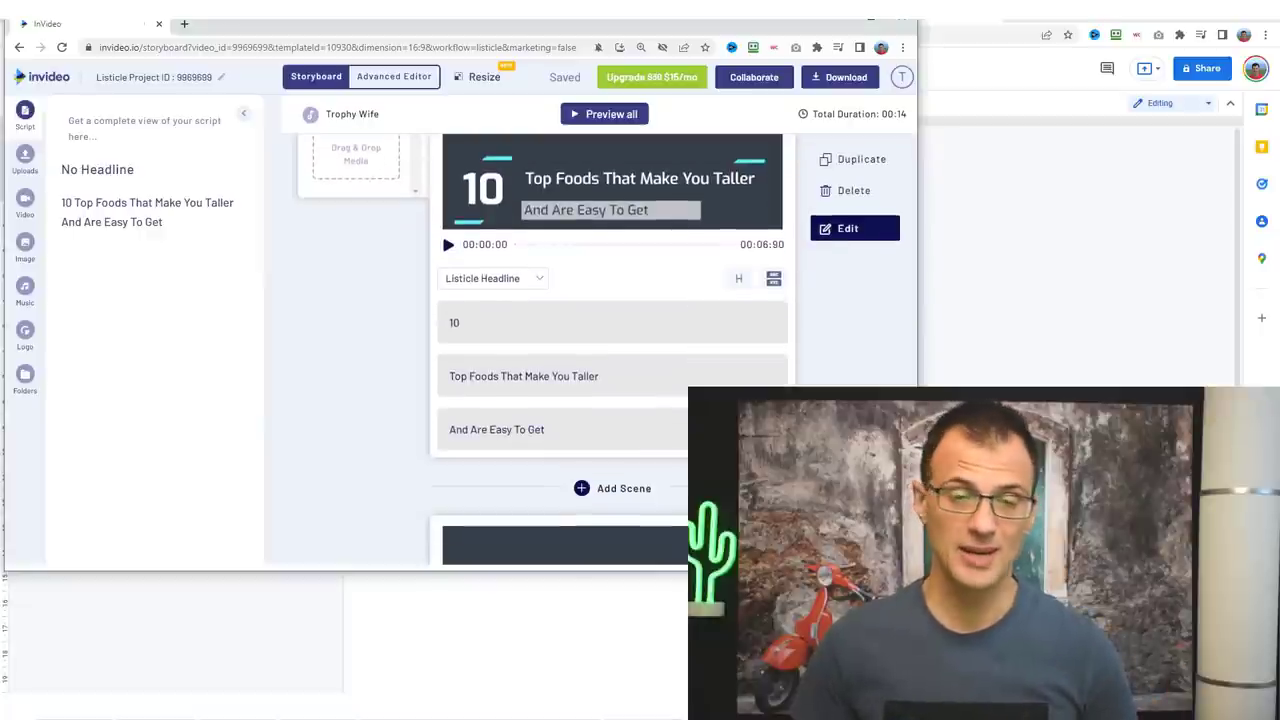
scroll(840, 382, "down", 4)
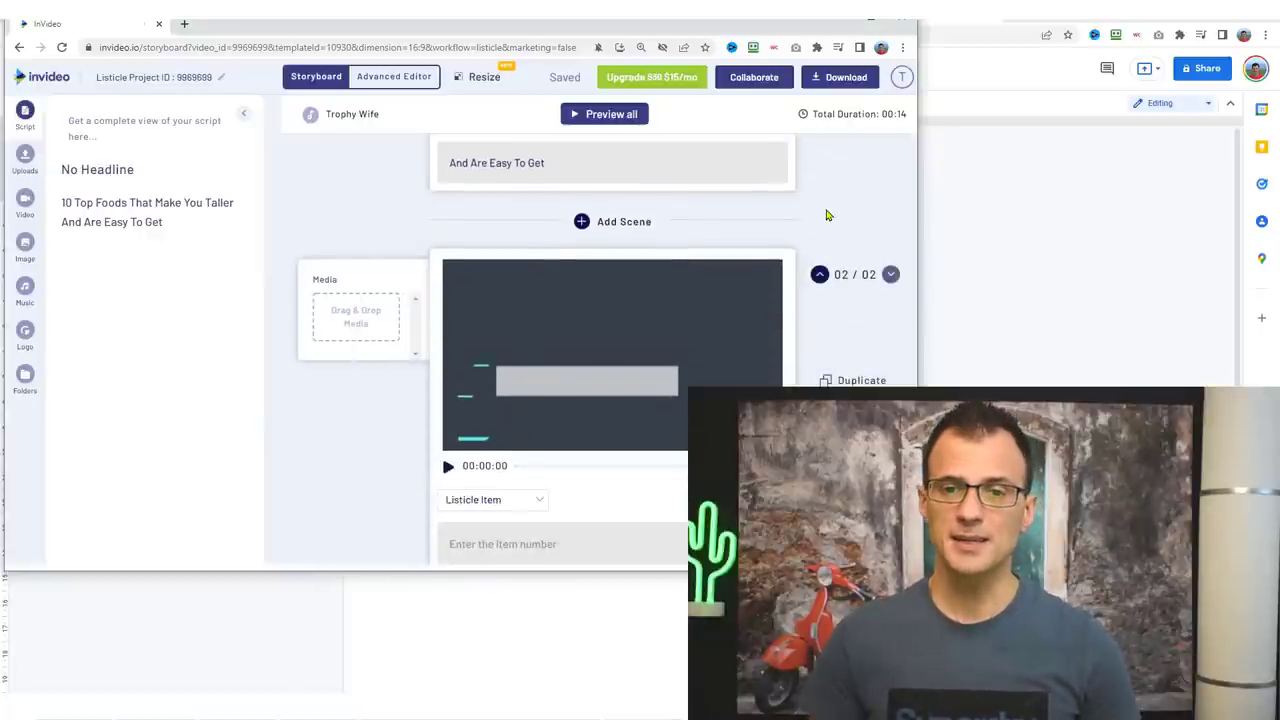
scroll(835, 205, "down", 2)
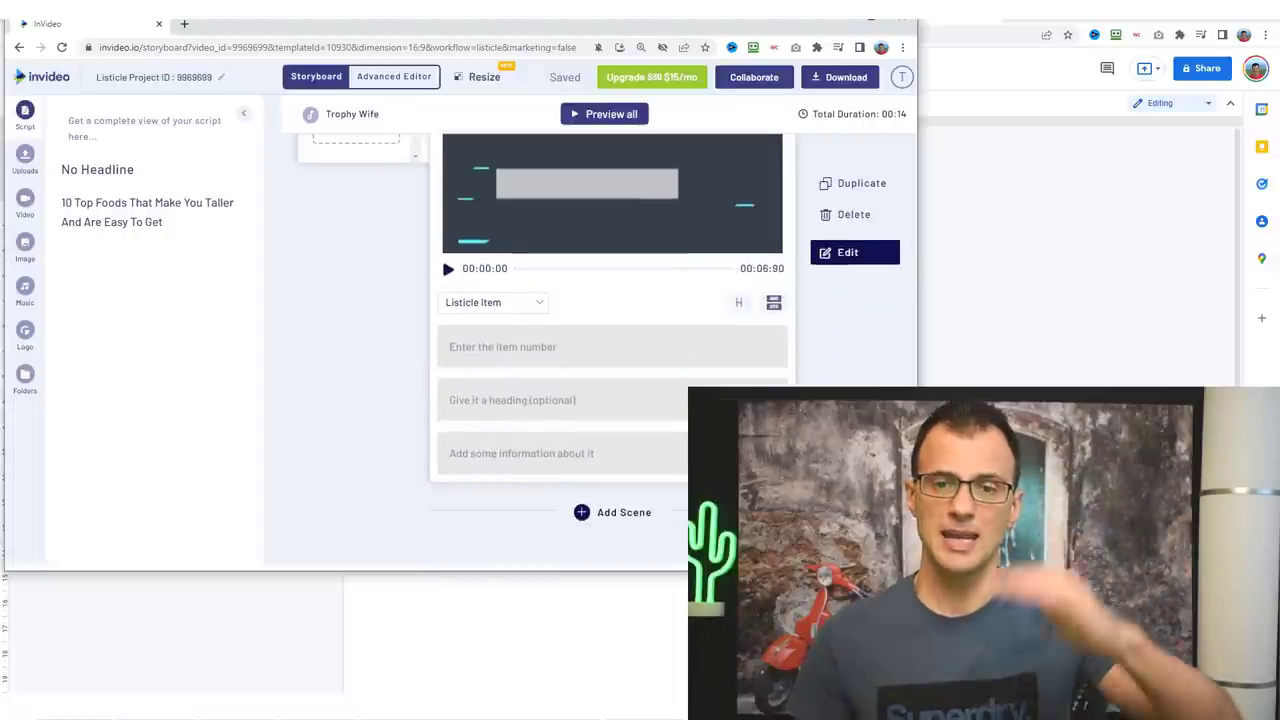
scroll(580, 296, "up", 3)
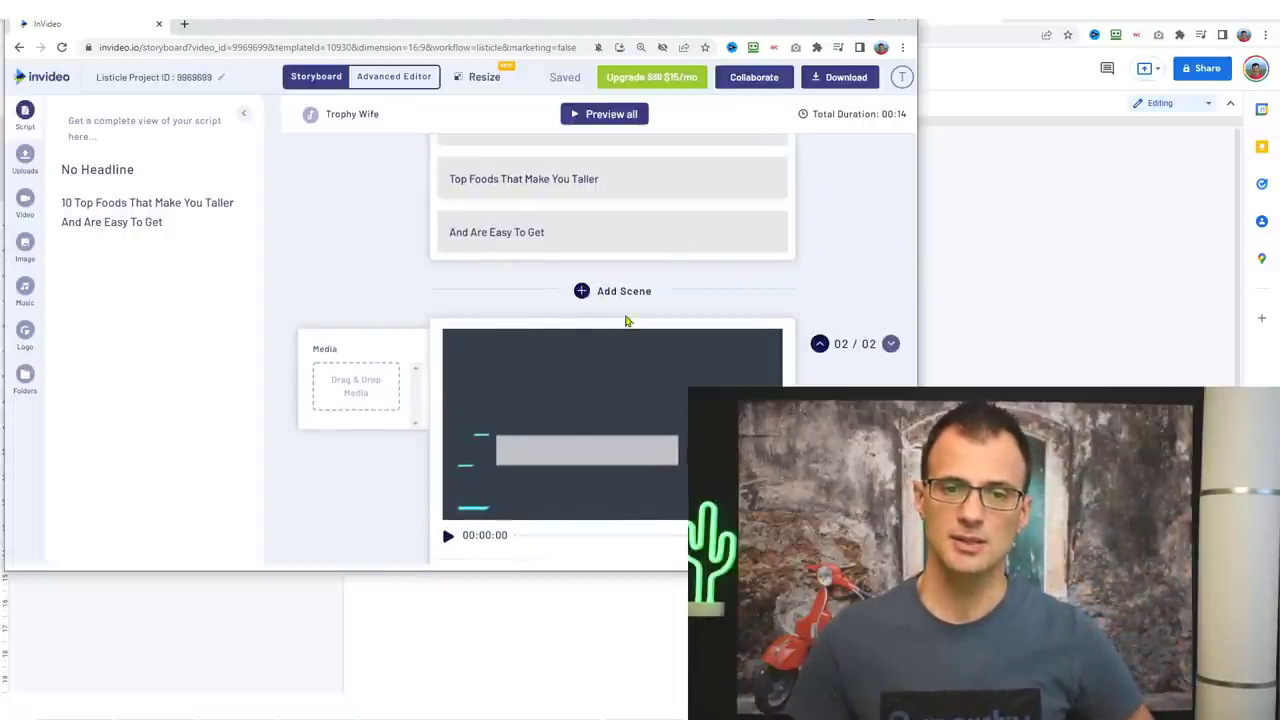
scroll(618, 290, "down", 4)
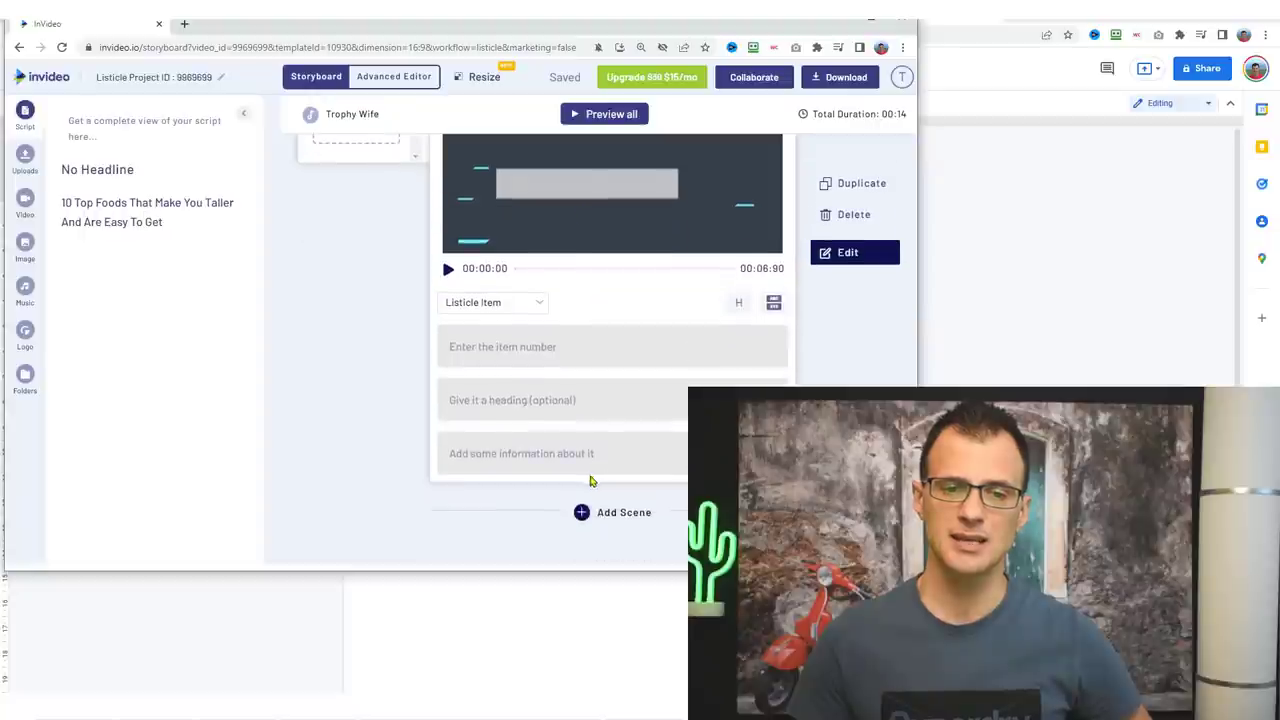
left_click(581, 513)
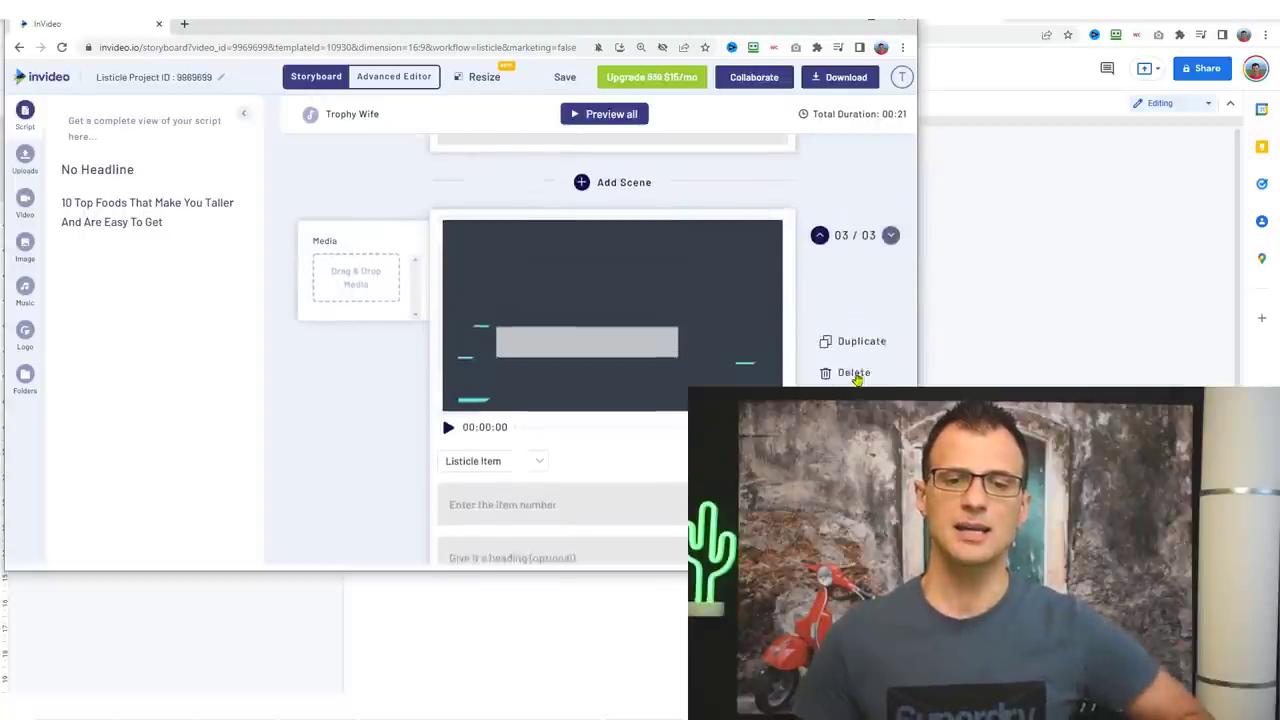
scroll(441, 400, "down", 2)
scroll(441, 425, "up", 4)
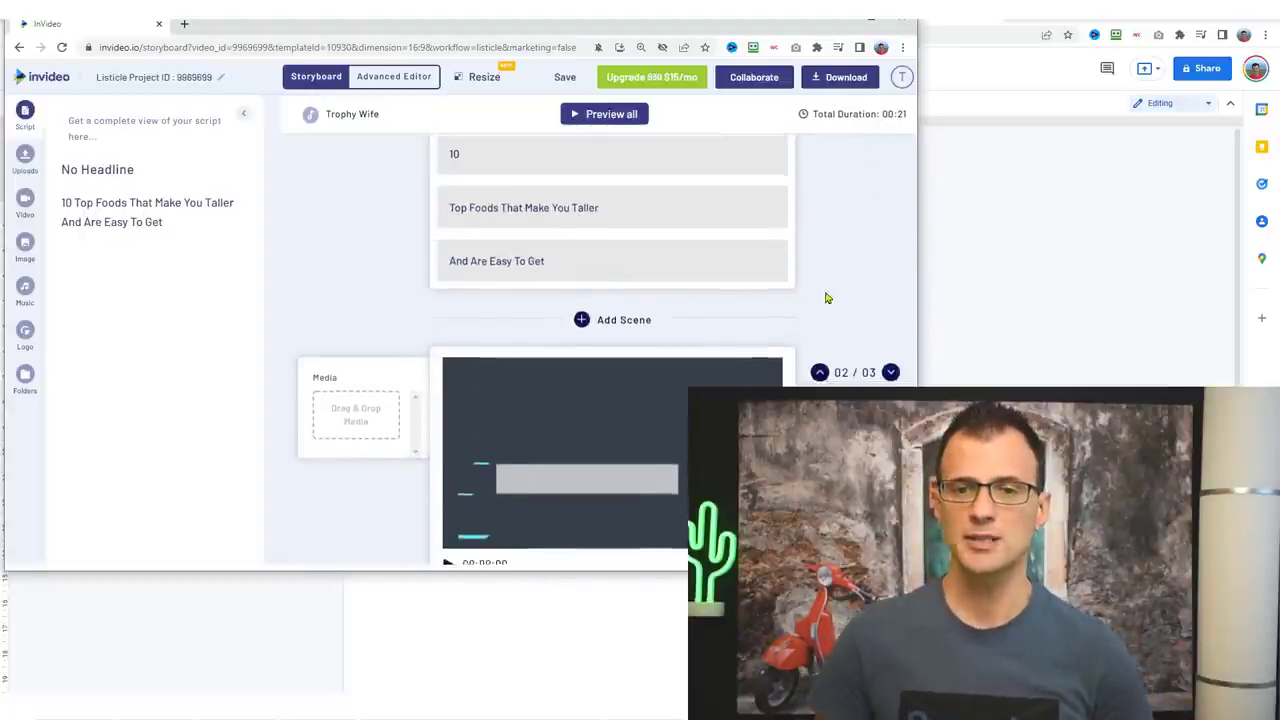
scroll(441, 425, "down", 4)
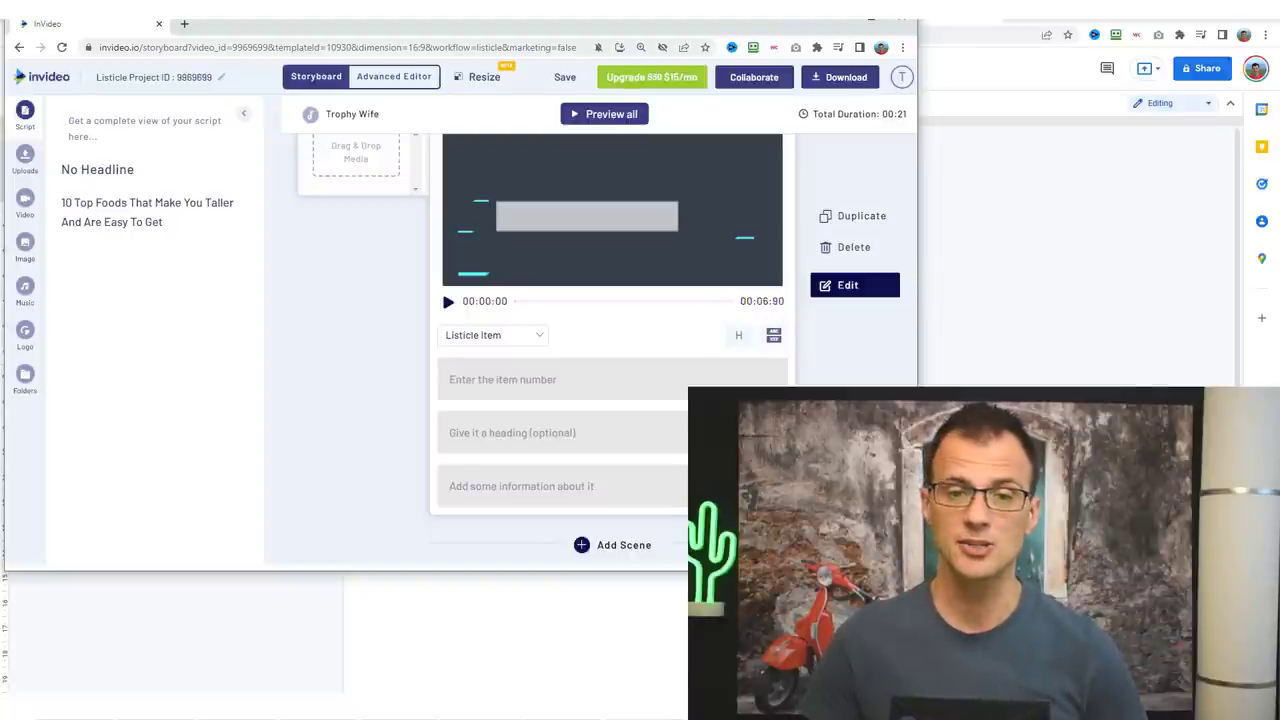
scroll(612, 350, "up", 2)
scroll(612, 350, "down", 1)
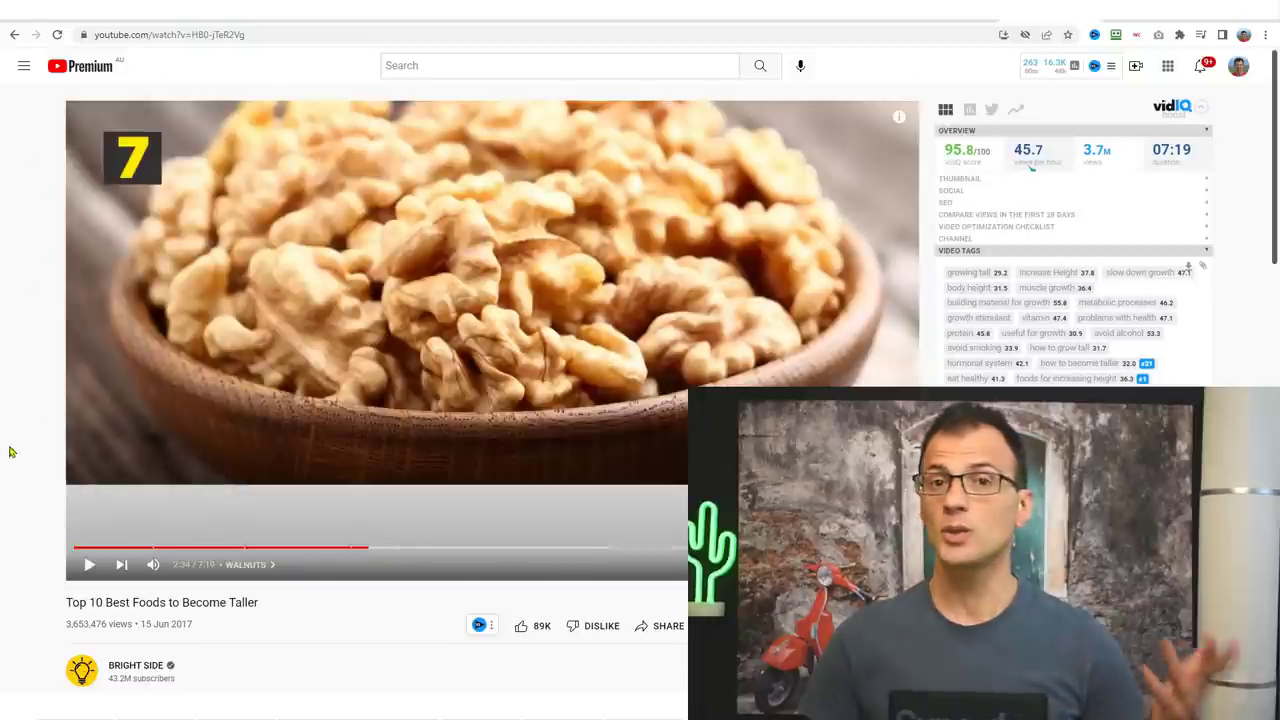
Switch to the YouTube video "Top 10 Best Foods to Become Taller" and examine how items 10 to 7 are presented
left_click(200, 548)
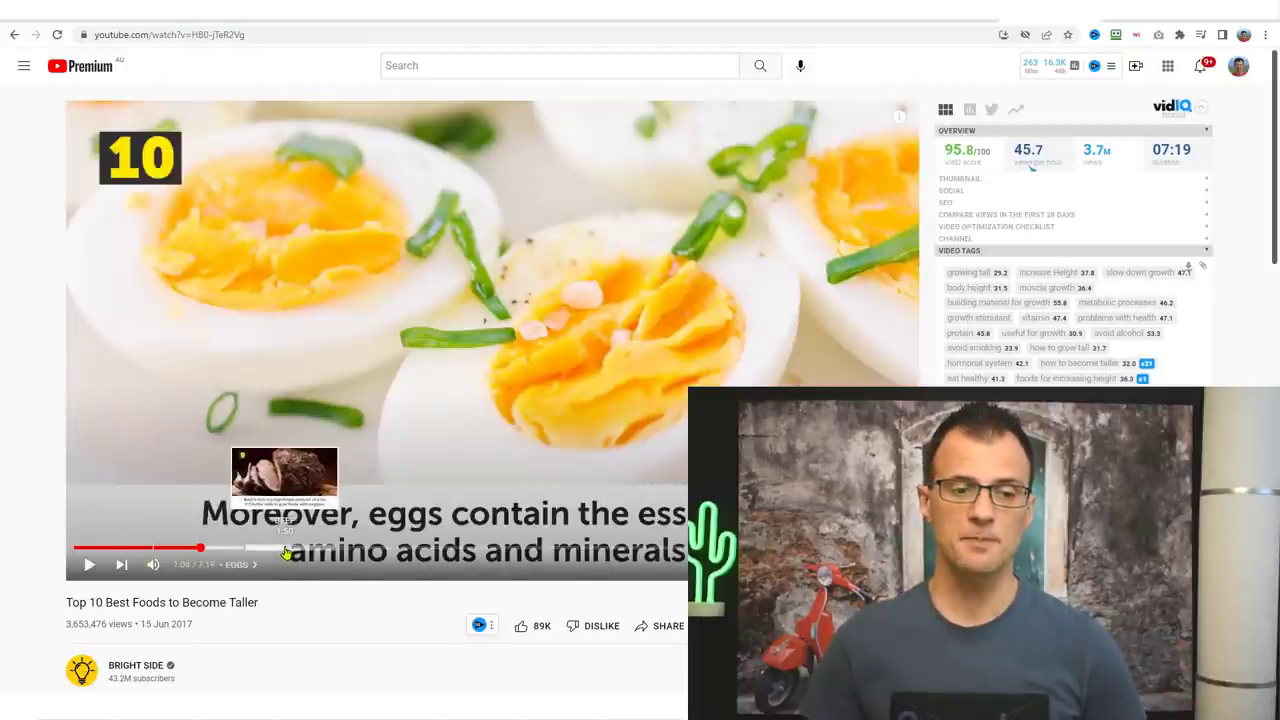
left_click(174, 548)
left_click(288, 548)
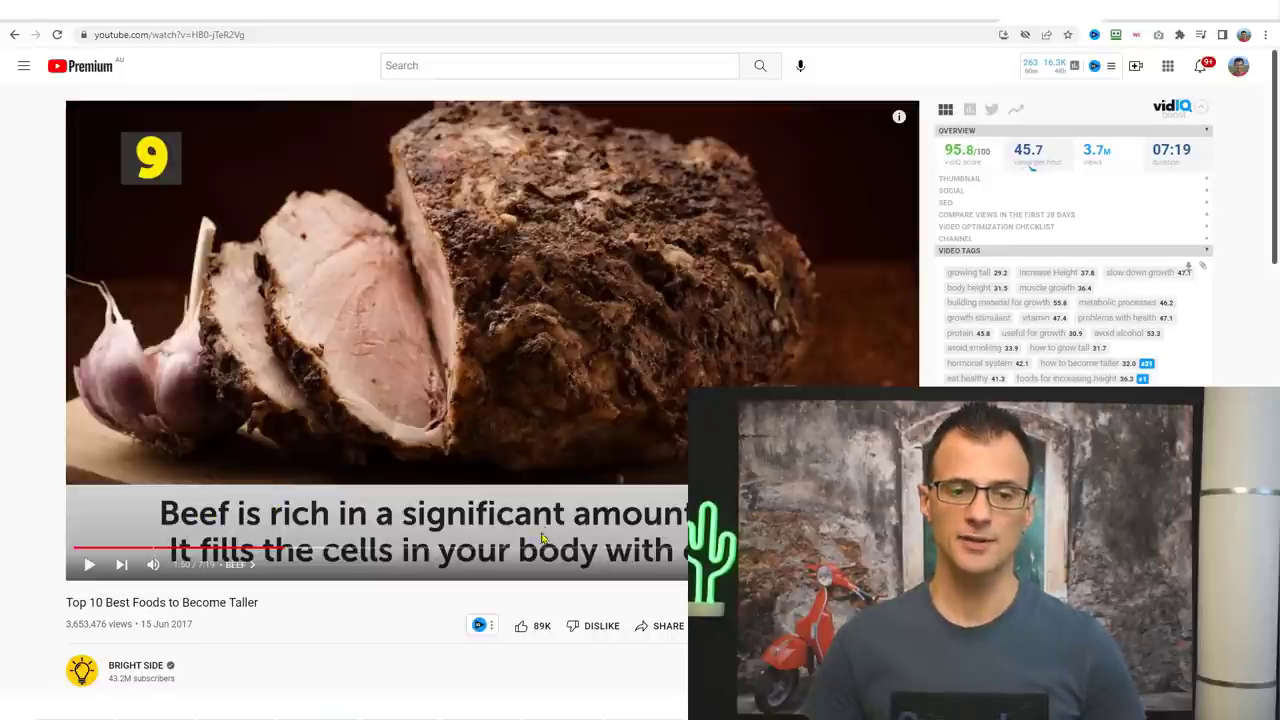
left_click(314, 548)
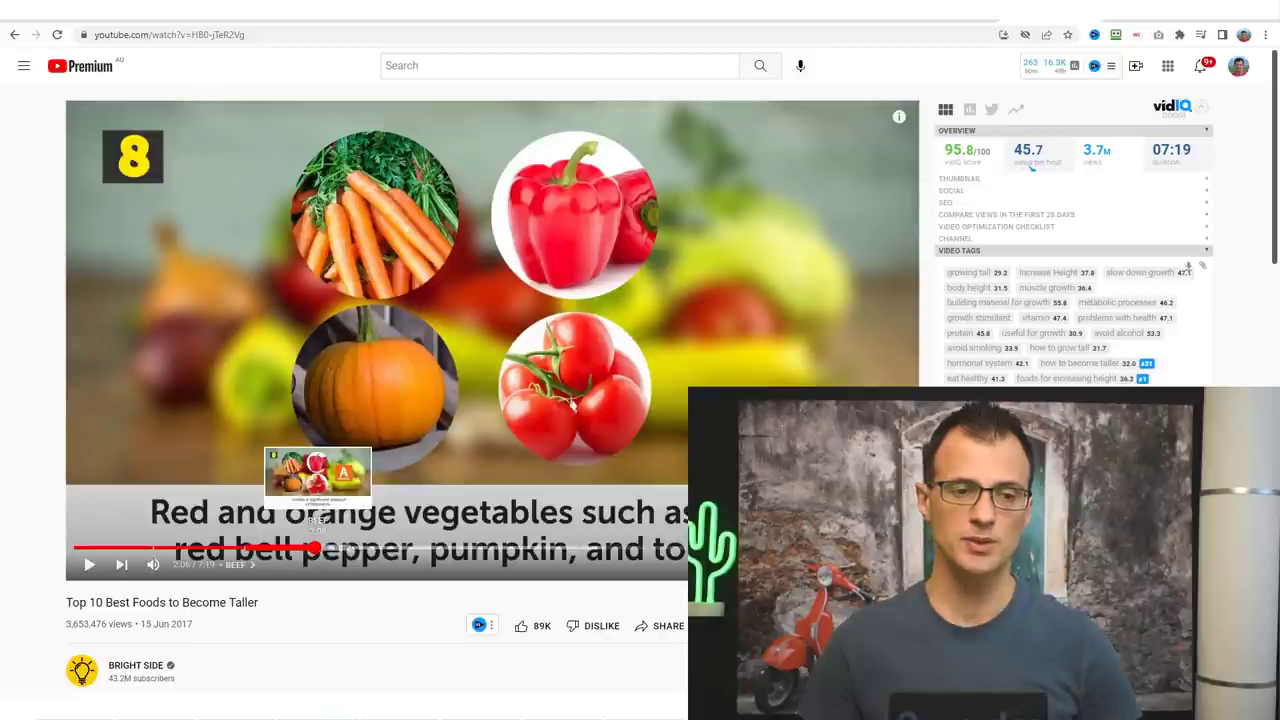
left_click(383, 548)
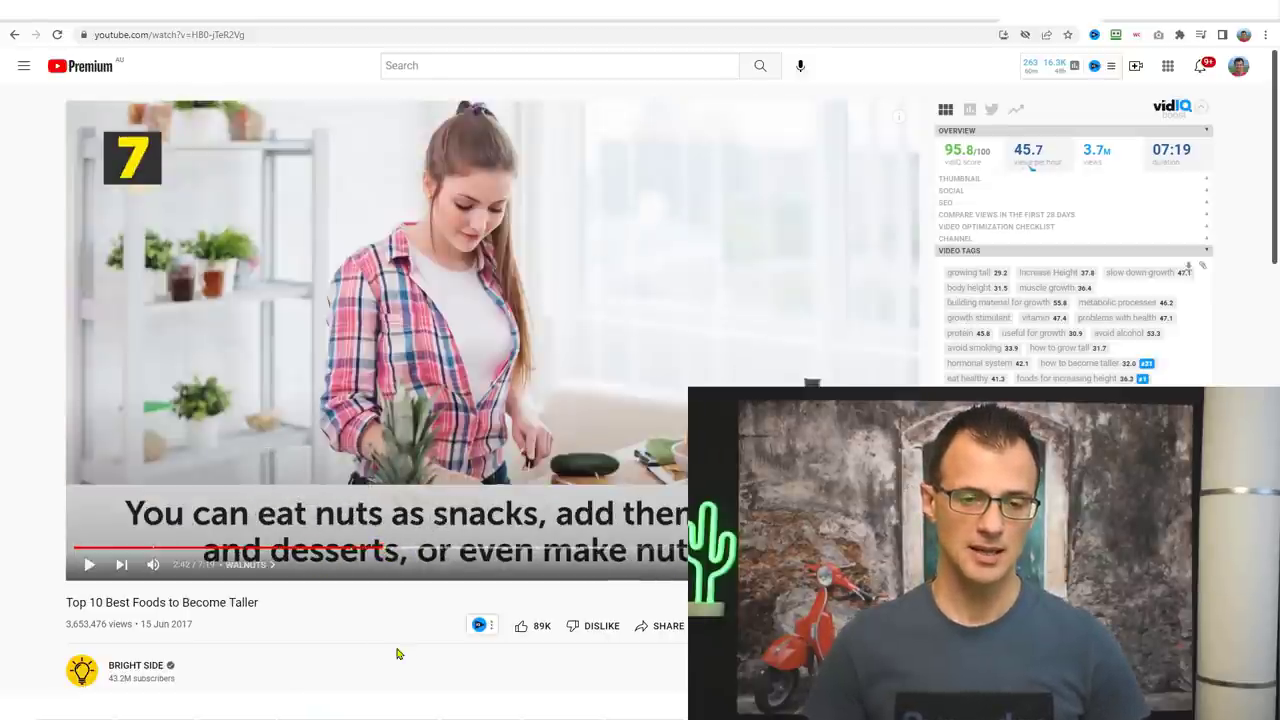
Skip ahead in the YouTube video to item 5 and examine how it is presented
left_click(435, 548)
left_click(465, 548)
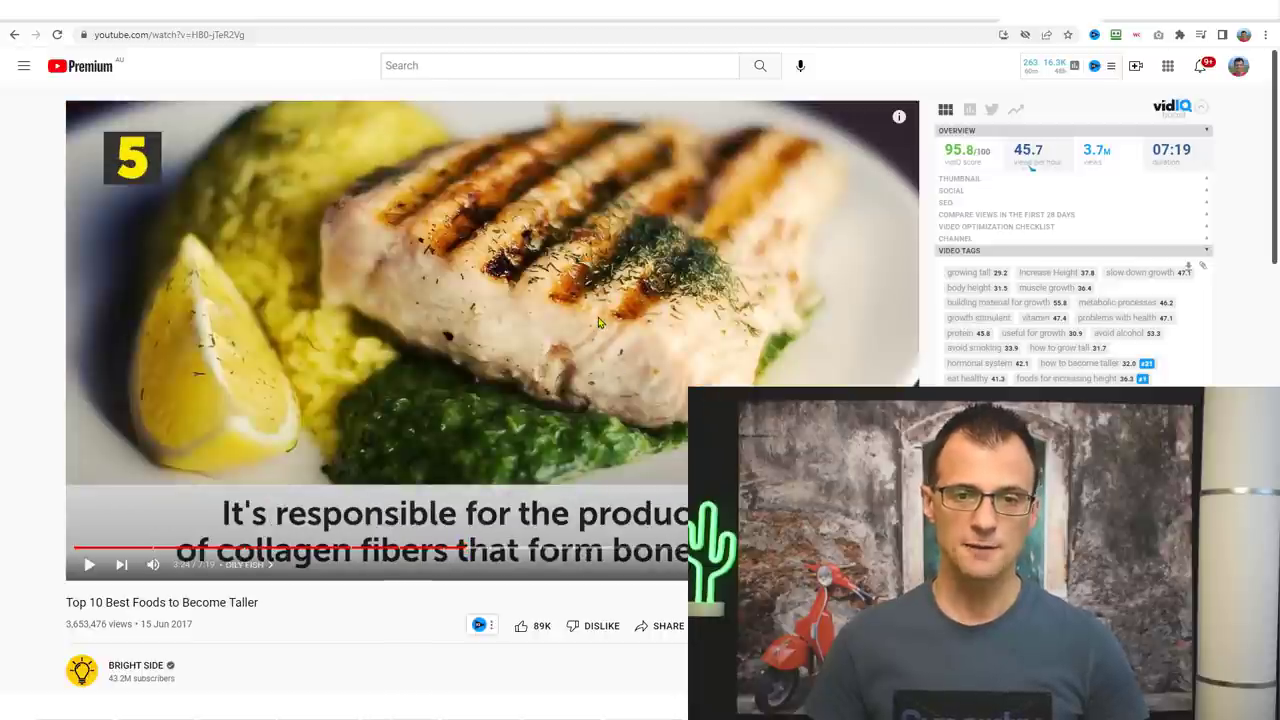
left_click(598, 322)
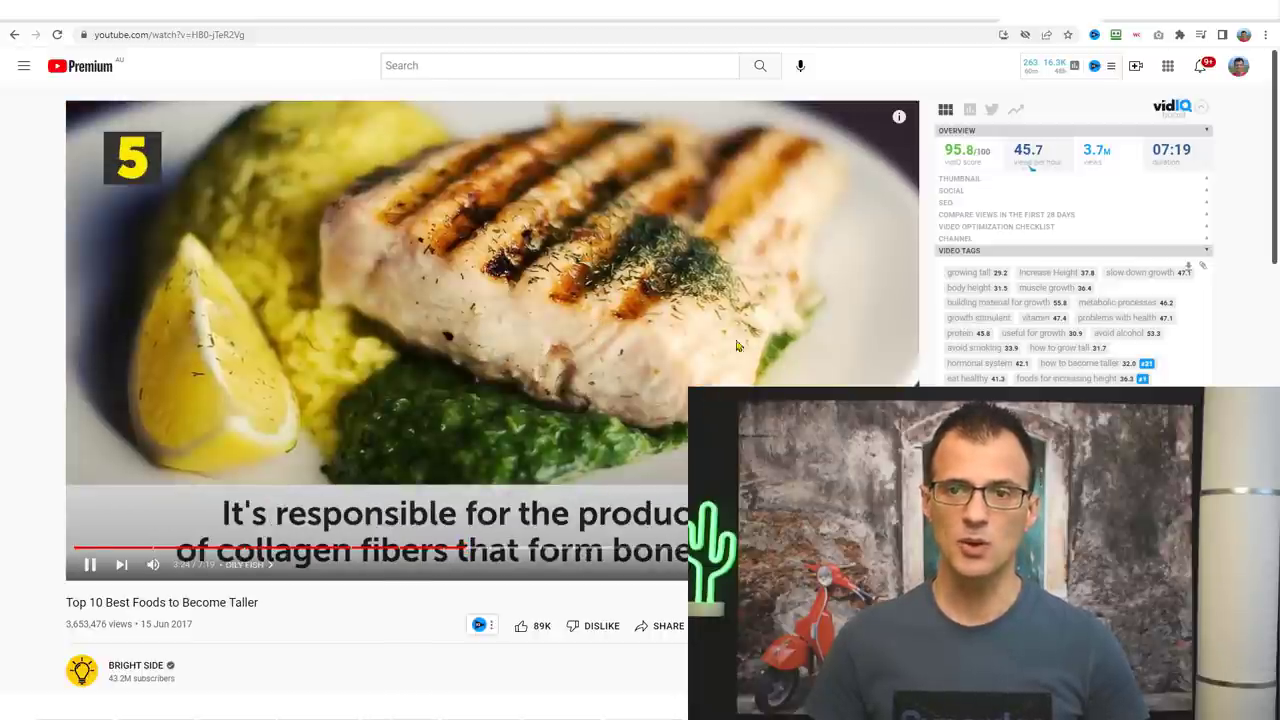
key("space")
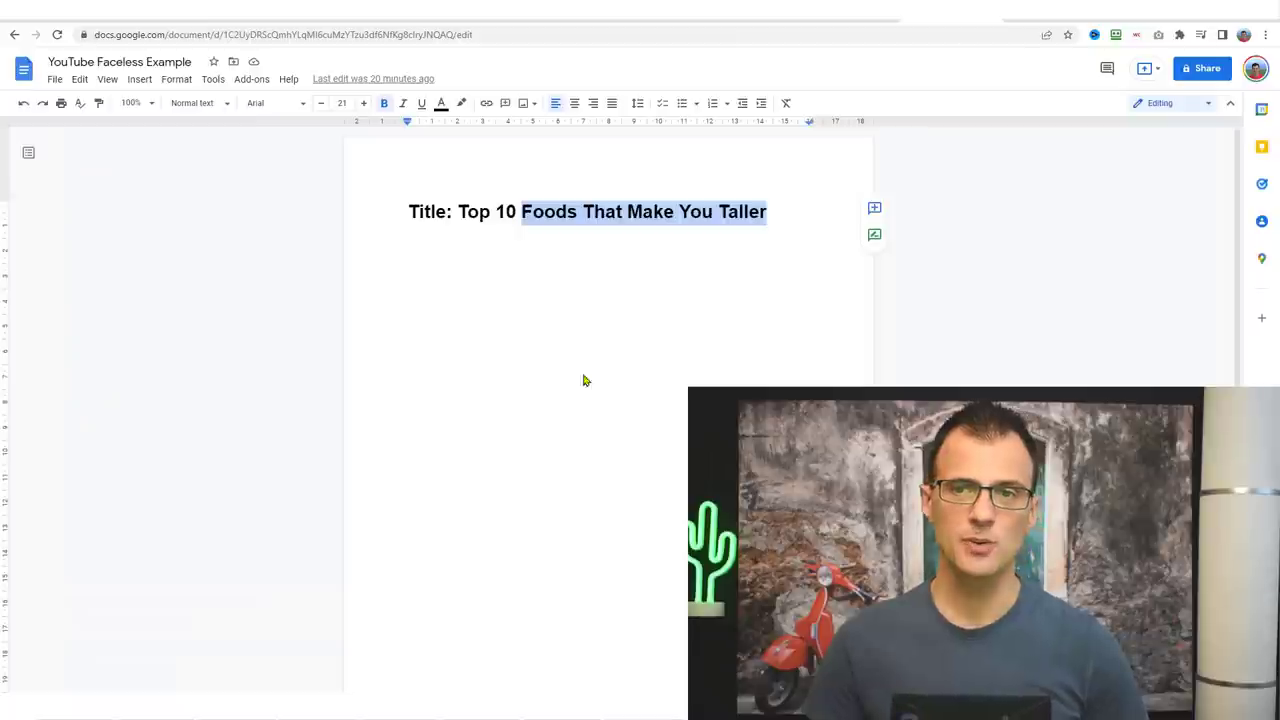
In the Google Docs document "YouTube Faceless Example", list "#1: Bananas", "#2: Walnuts" and "#3: Eggs" under the title
left_click(555, 272)
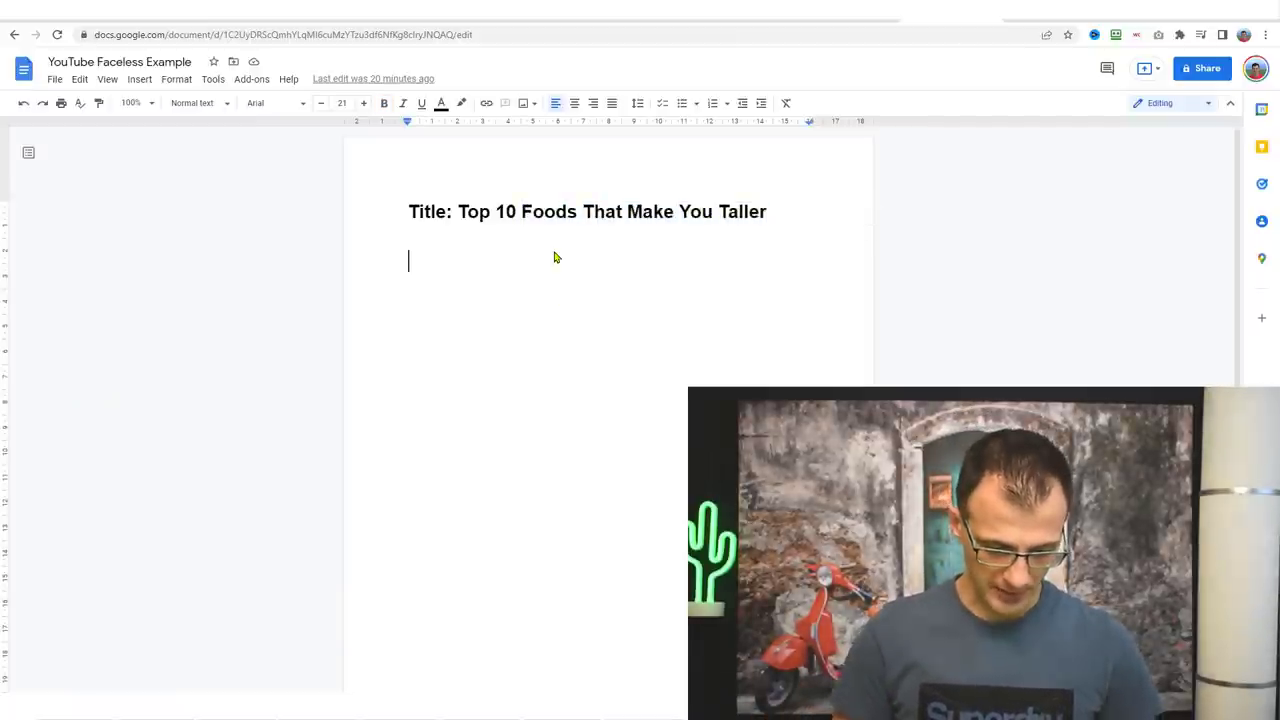
type("#1:")
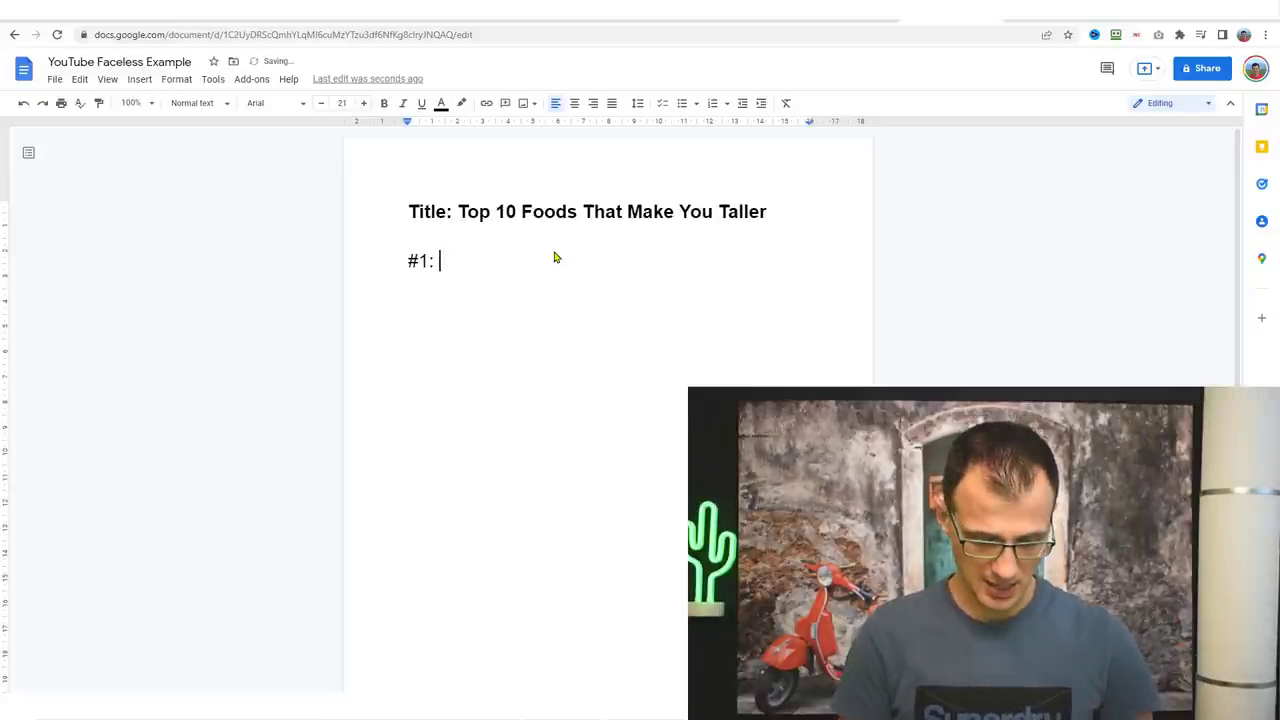
type(" Bana")
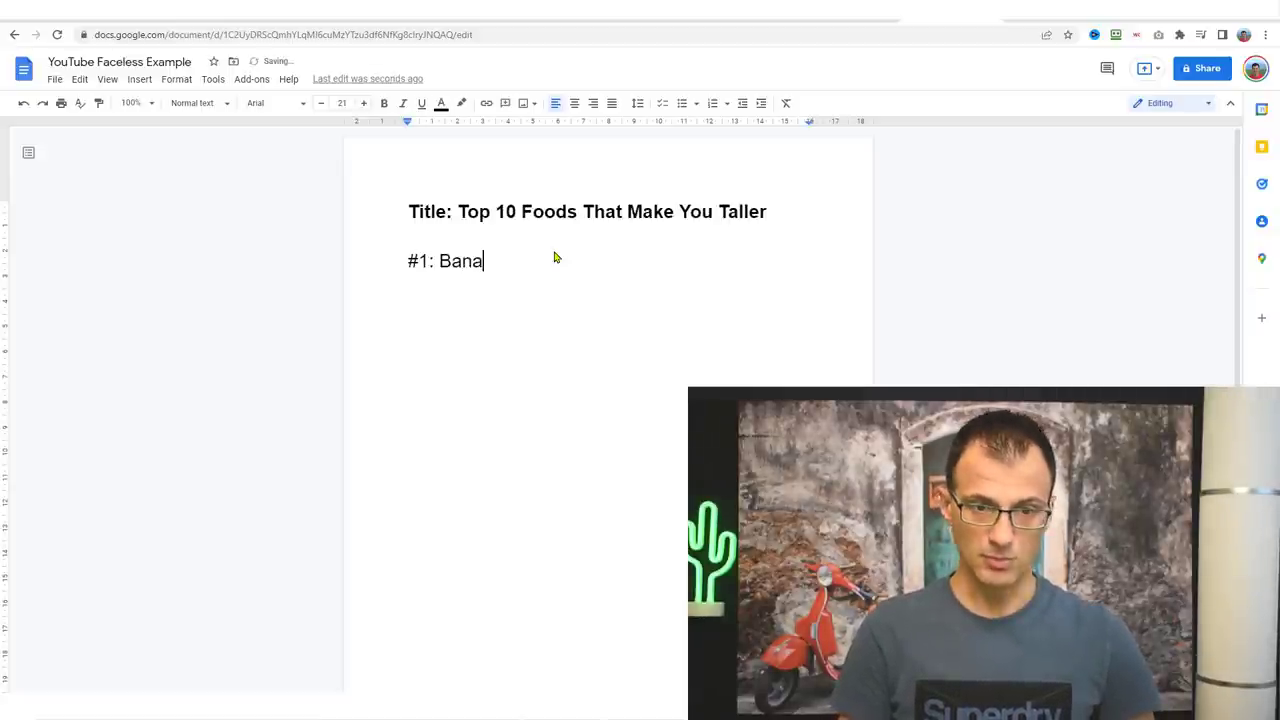
type("#")
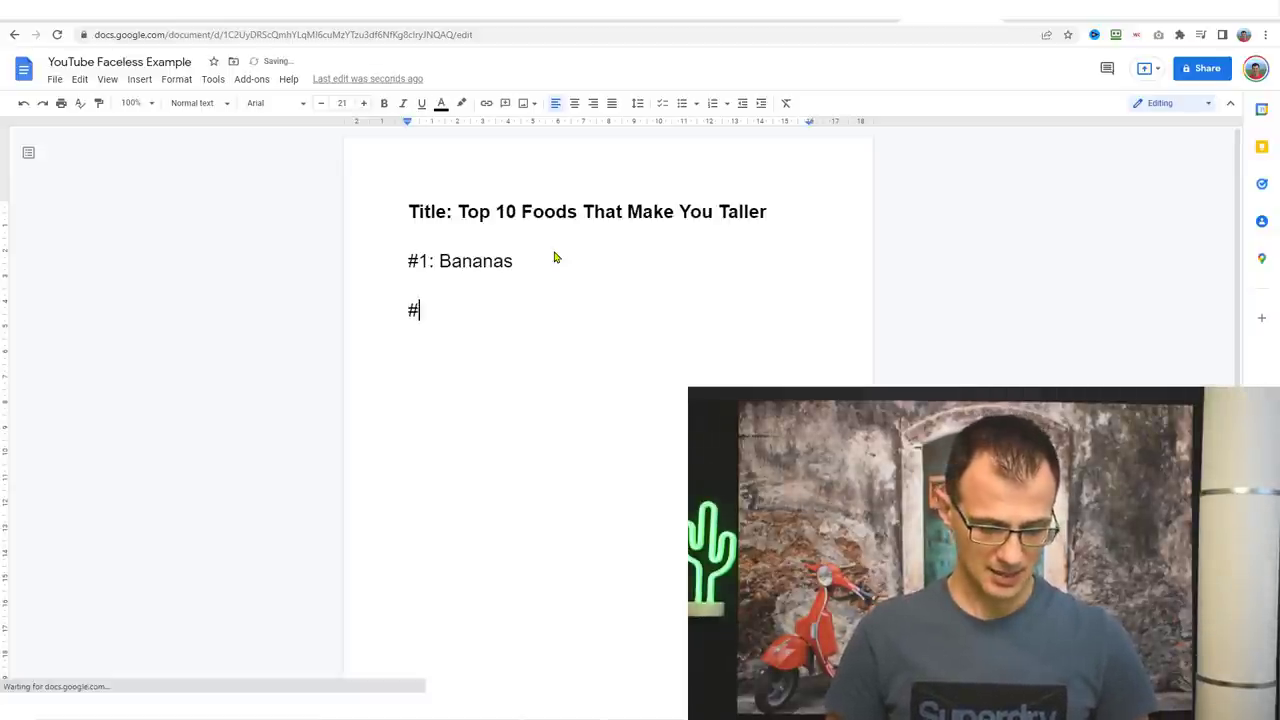
type("2: Wal")
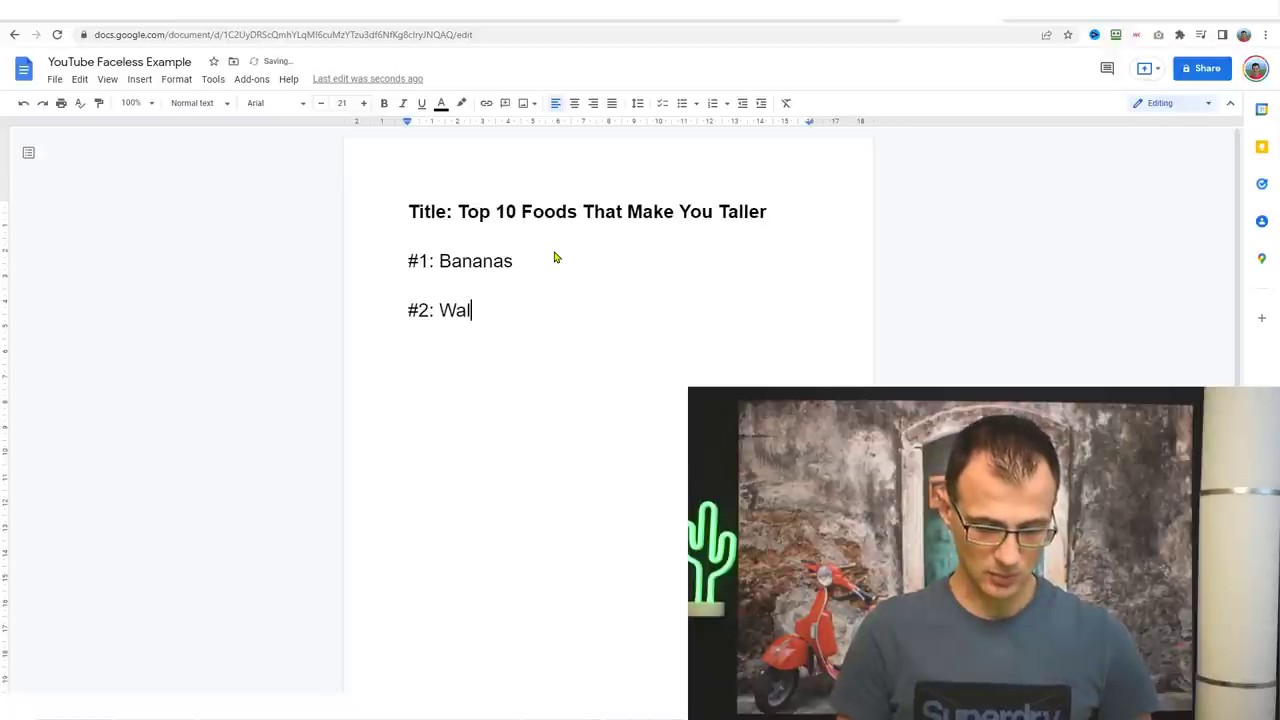
type("#")
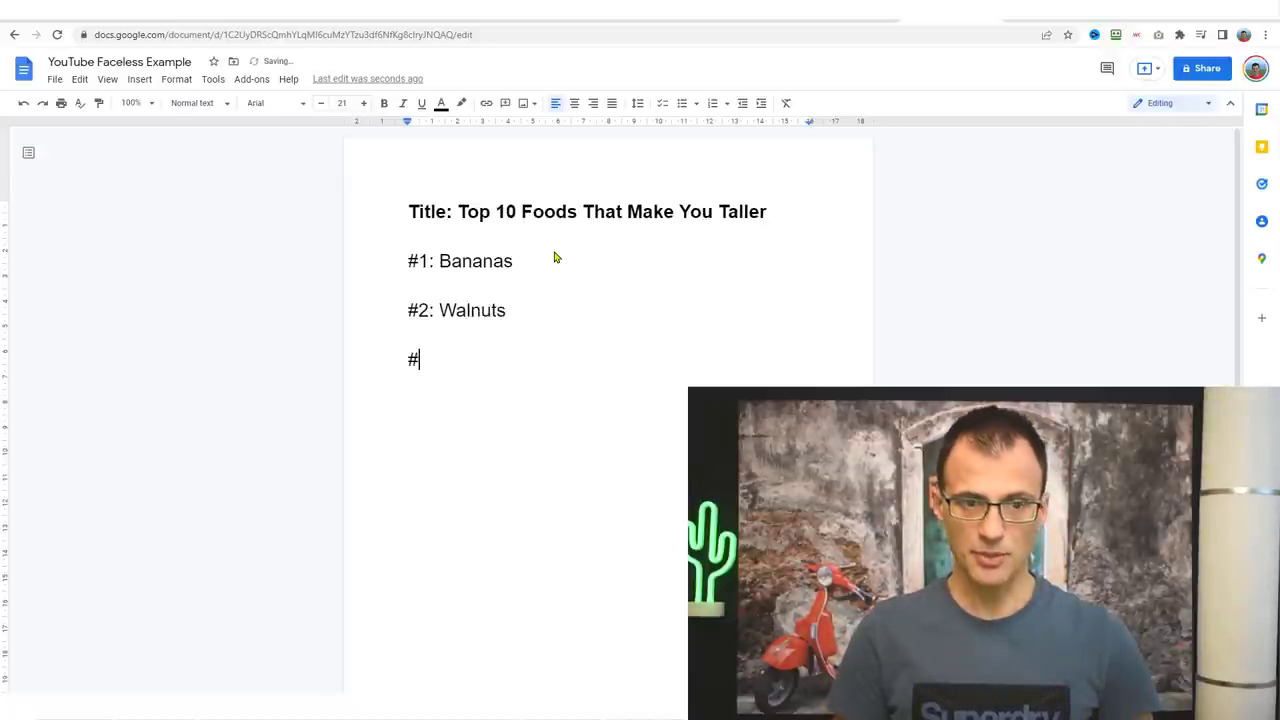
type("43: Eggs")
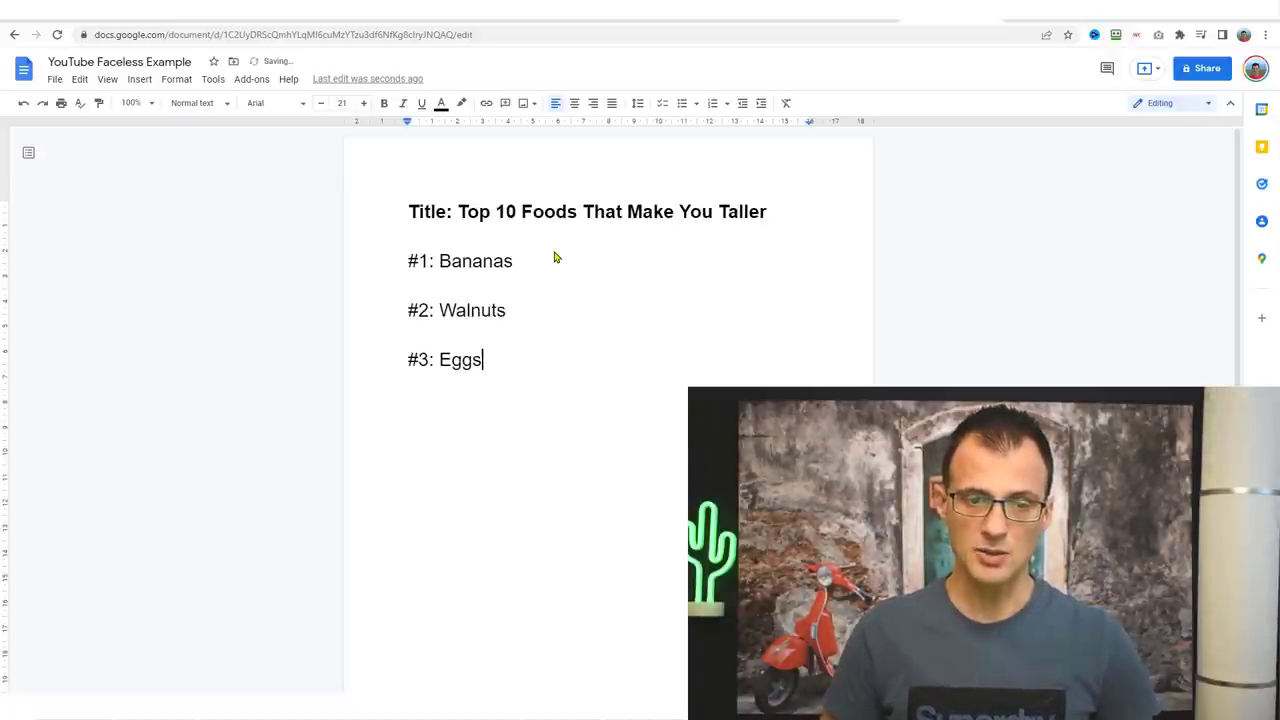
key("Return")
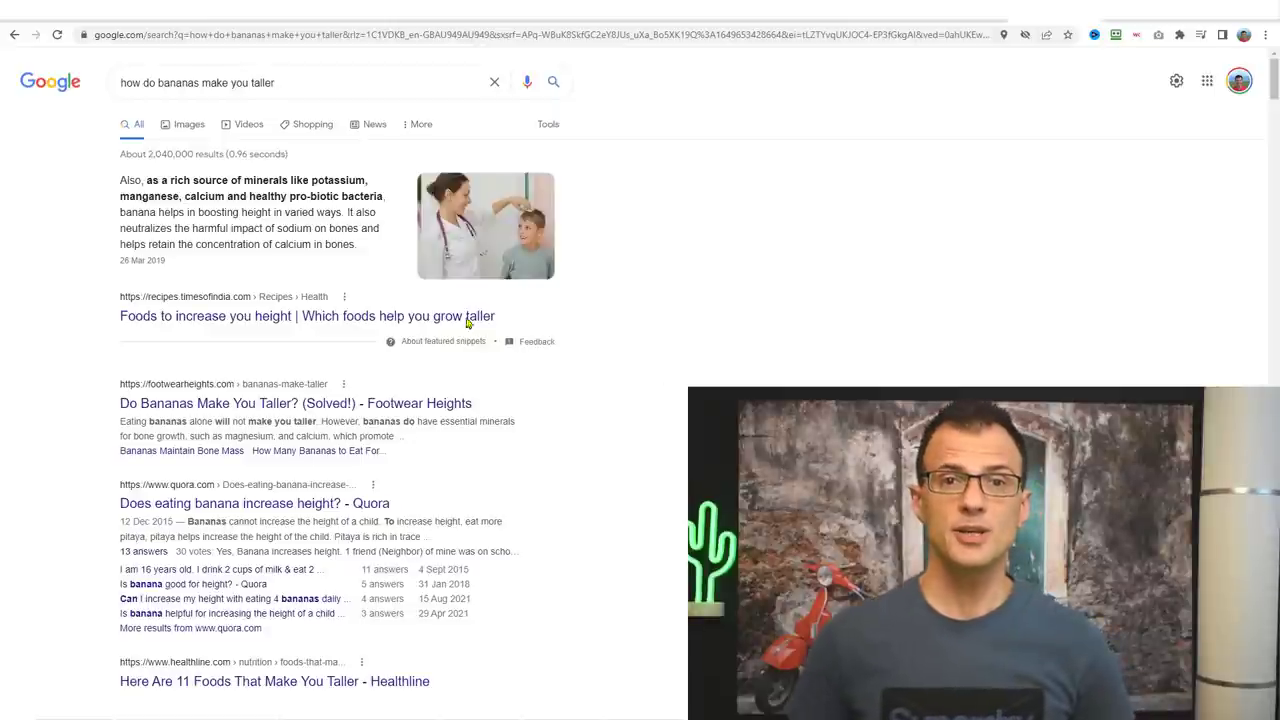
Copy "rich source of minerals like potassium, manganese, calcium" from the Google bananas result into the document under Bananas, capitalising its first word
double_click(172, 86)
left_click(771, 161)
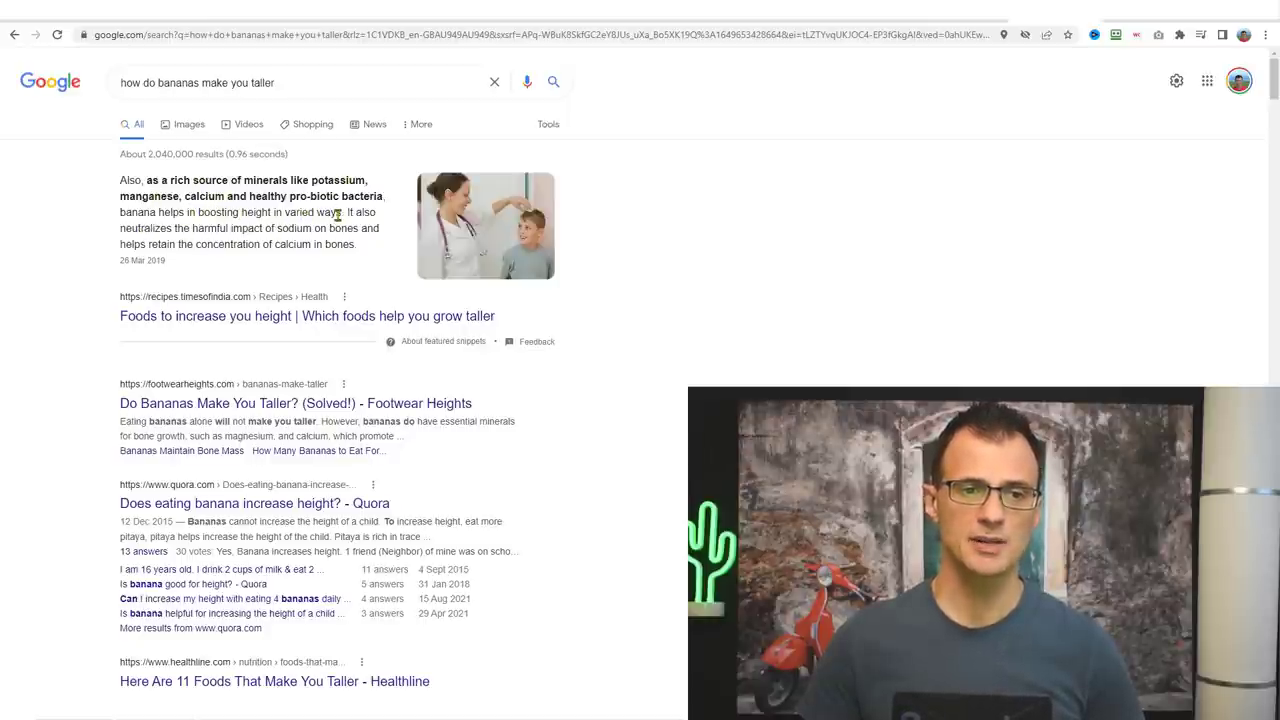
left_click(855, 21)
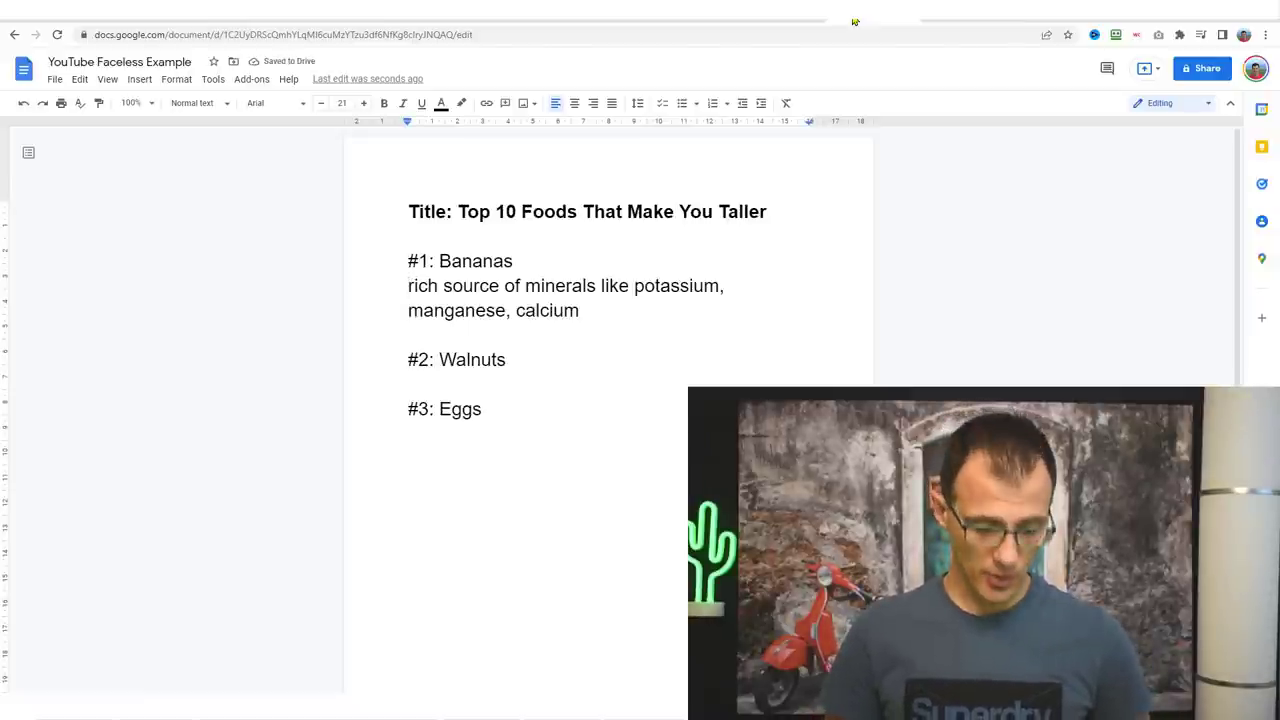
key("BackSpace")
type("R")
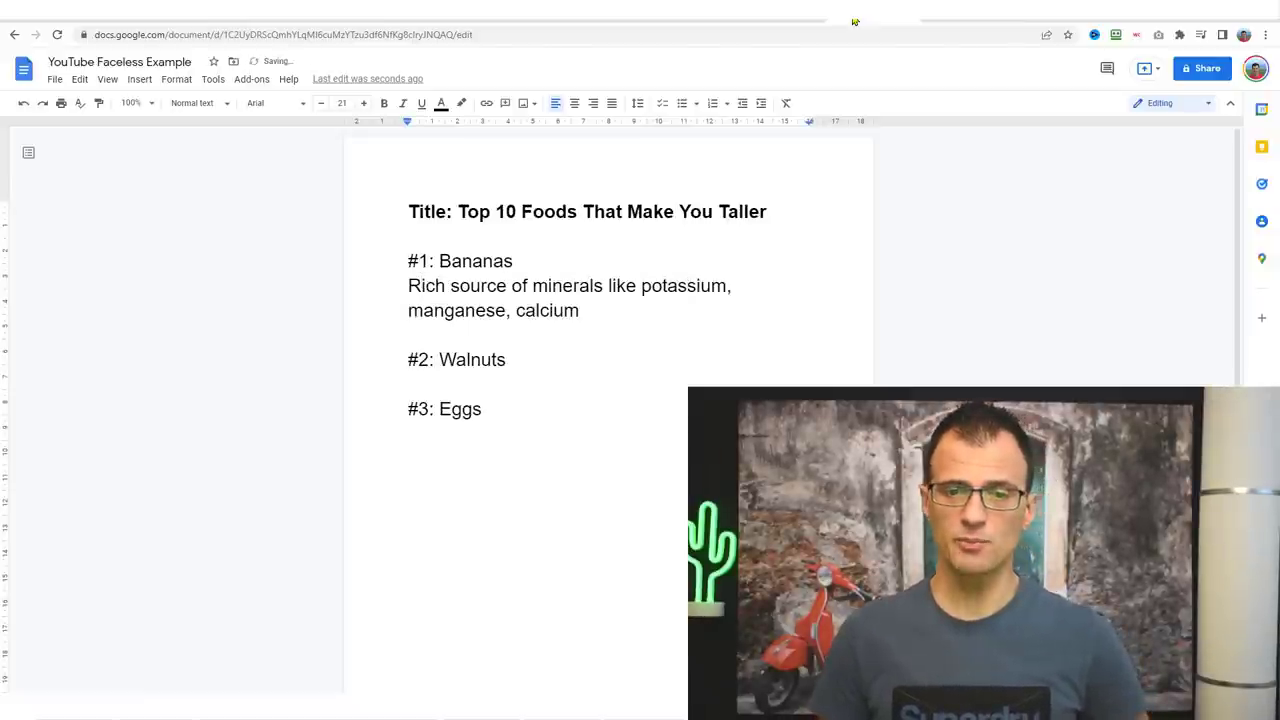
Reword the Bananas description to "Rich source of potassium, manganese and calcium, helps you grow taller"
key("ctrl+shift+Right")
key("ctrl+shift+Right")
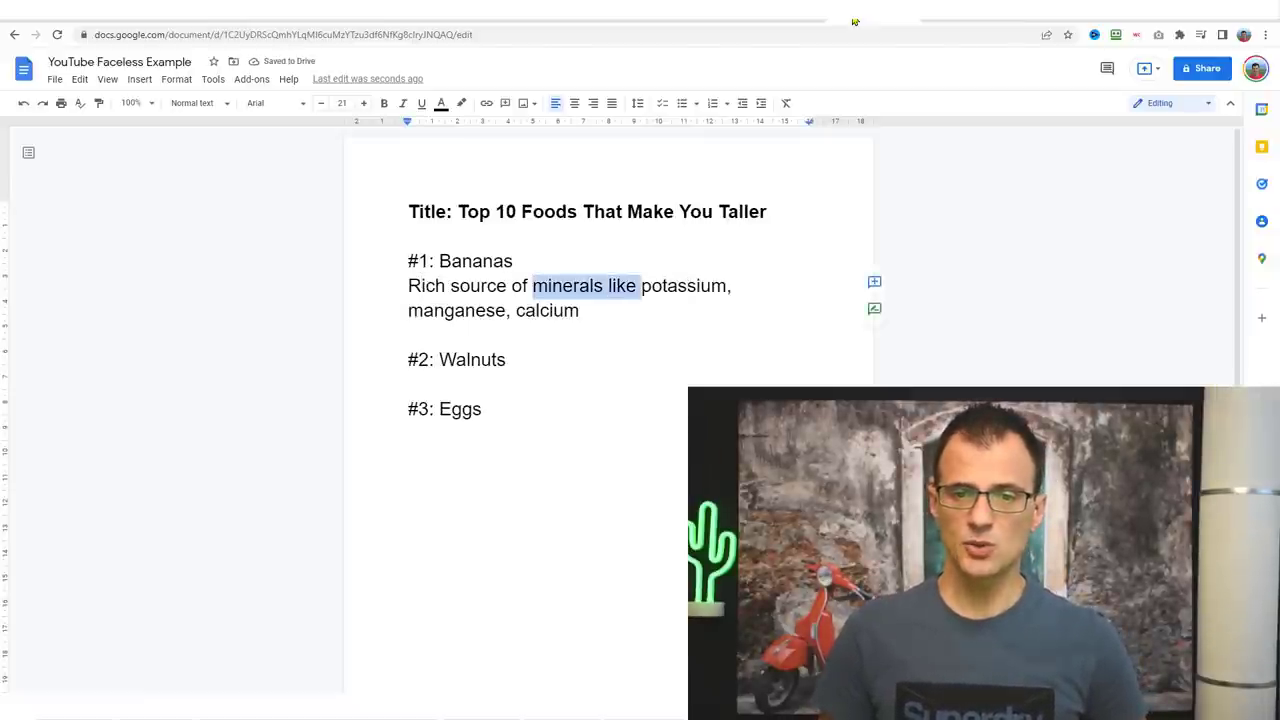
key("BackSpace")
key("End")
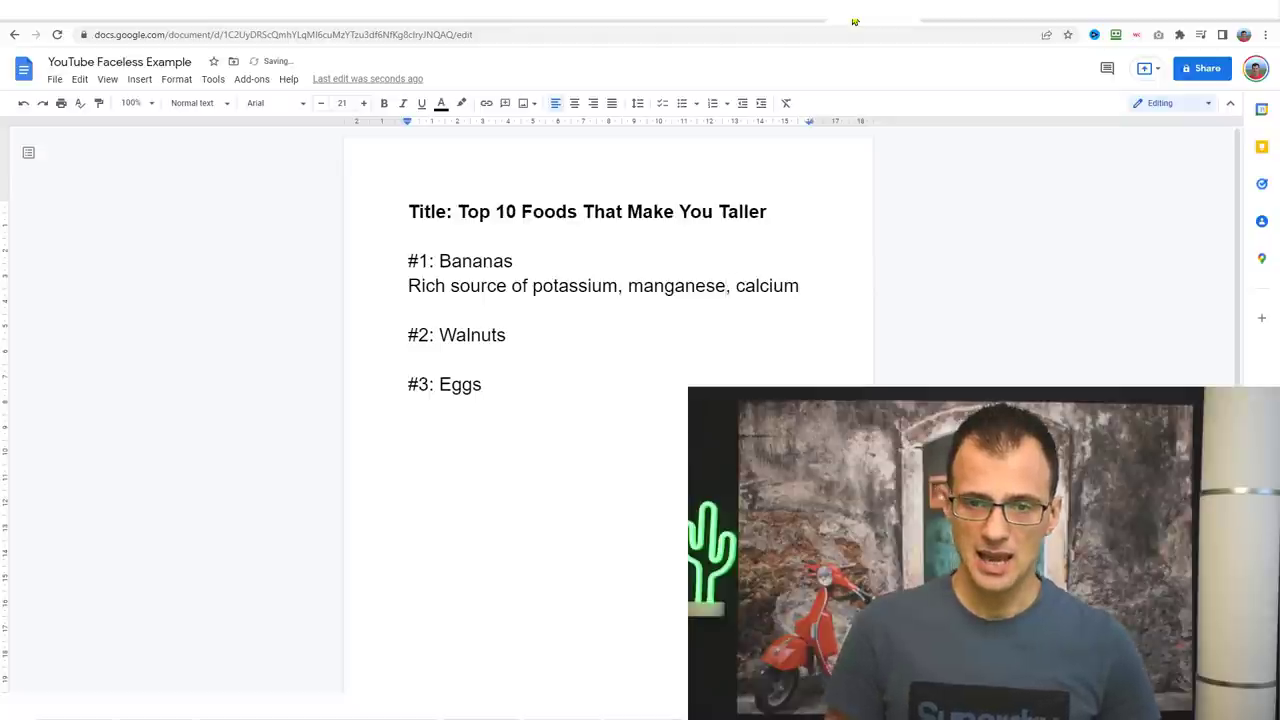
type("and")
key("End")
key("BackSpace")
type(", ")
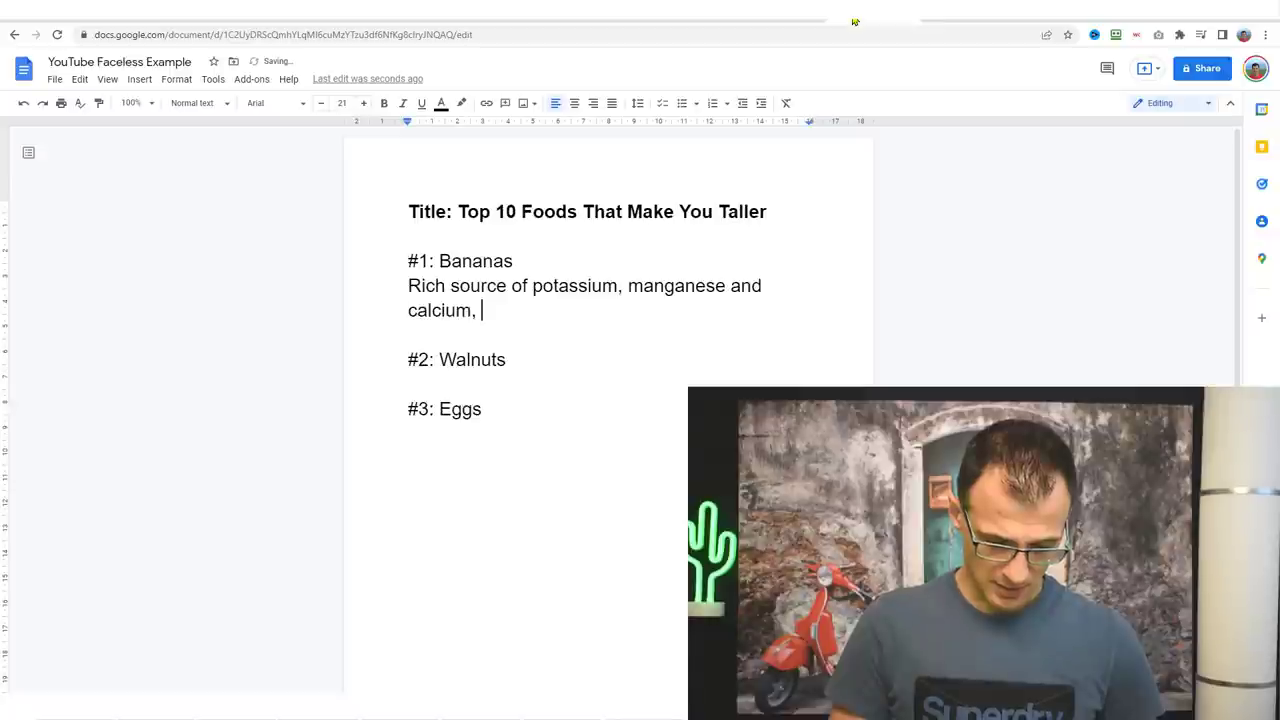
type("helps you grow ")
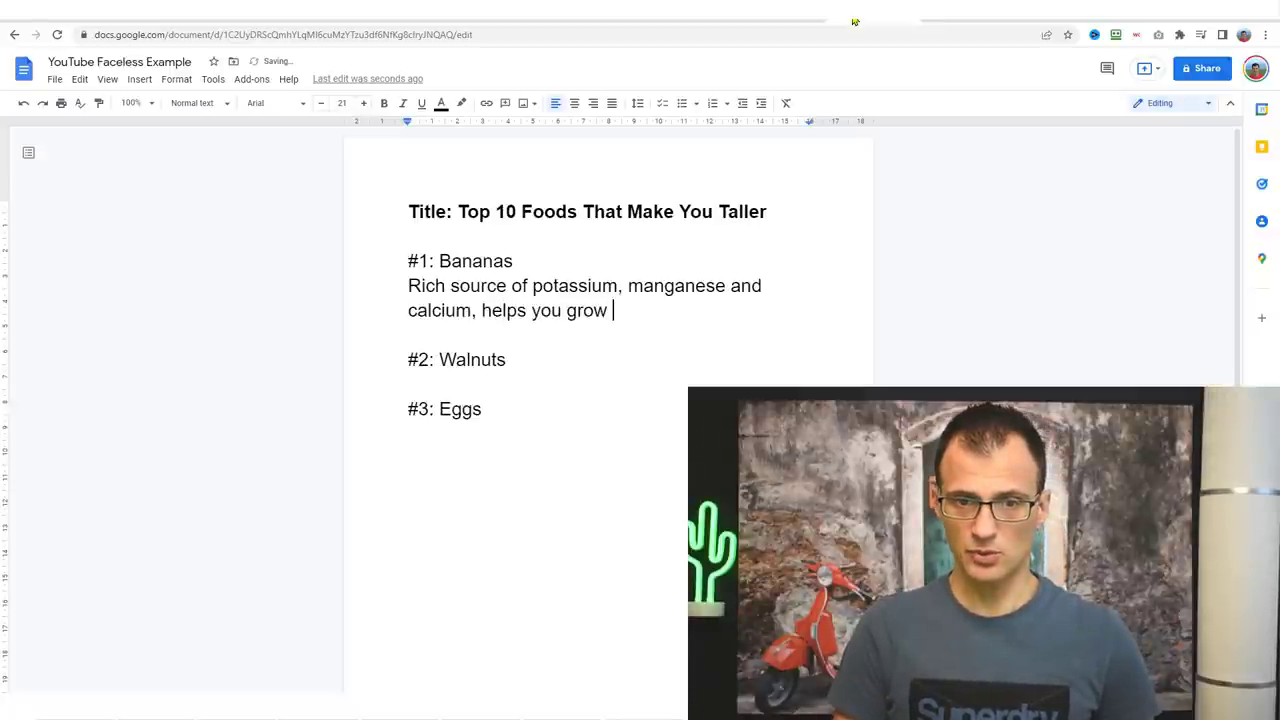
type("taller")
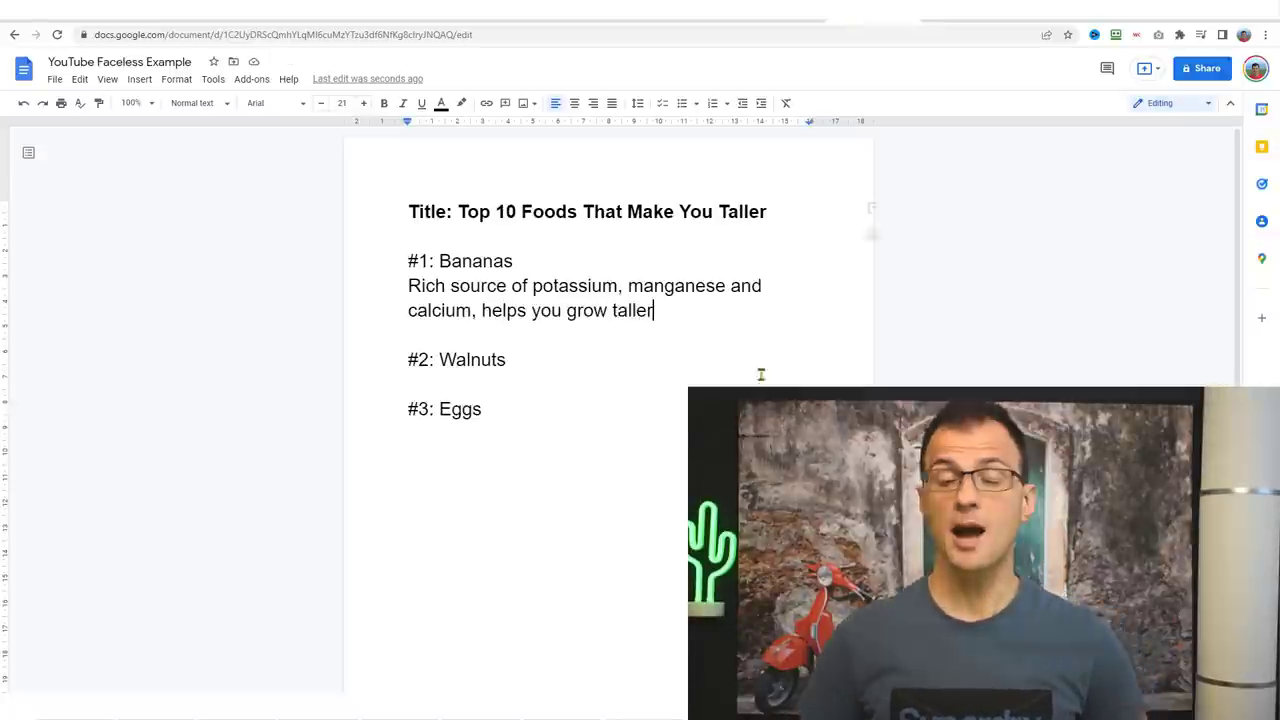
Make room for a description under Walnuts and search Google for "how do walnuts make you taller"
left_click(547, 352)
key("Return")
left_click(1057, 25)
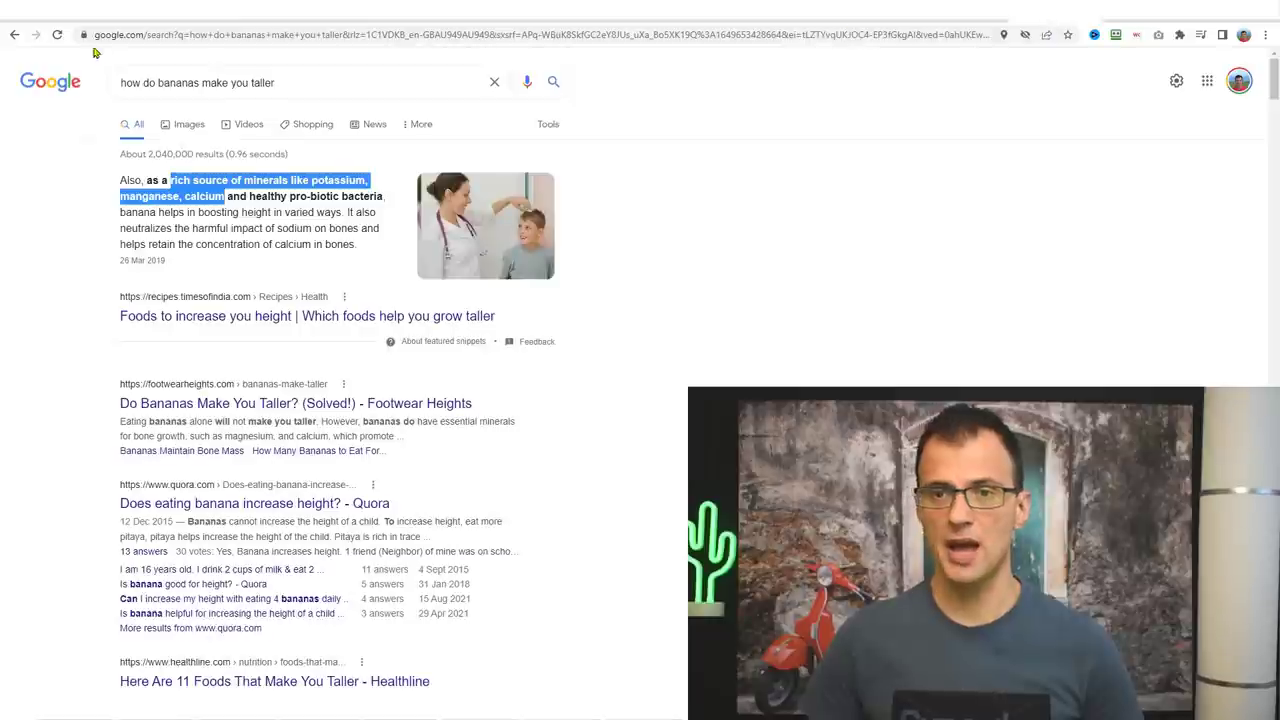
left_click(182, 86)
double_click(179, 84)
type("walnu")
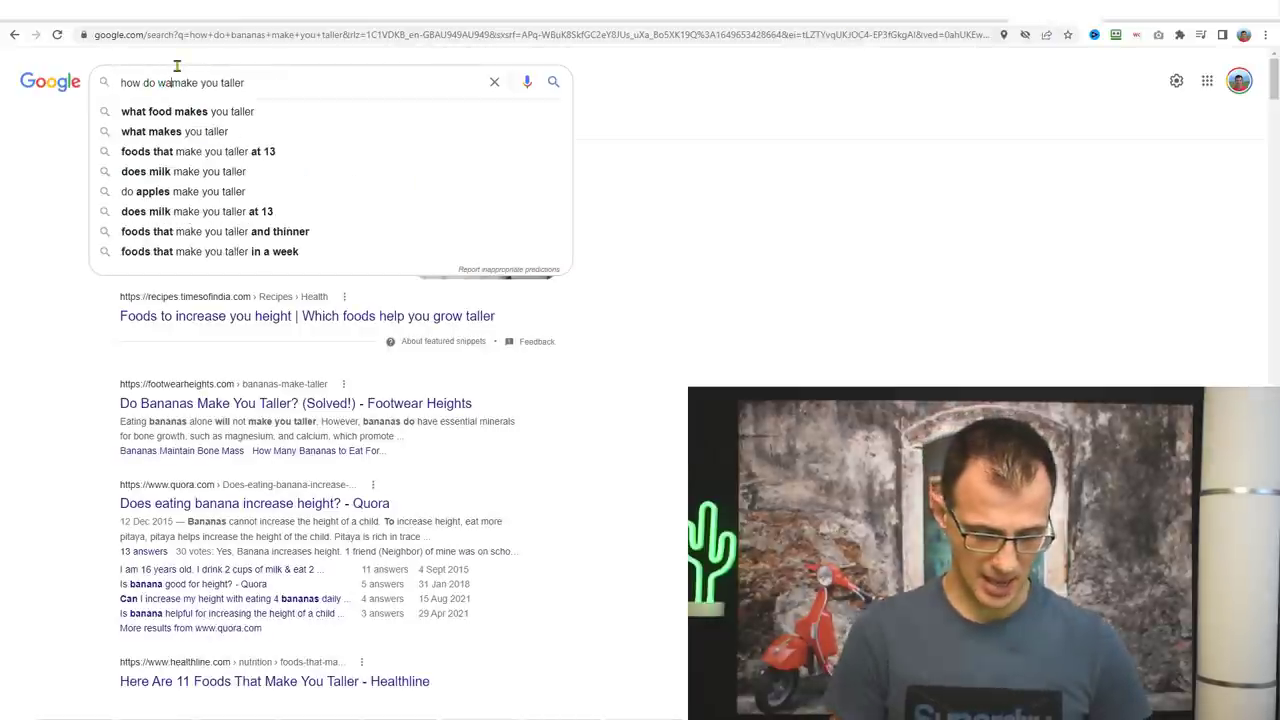
type("ts")
key("Return")
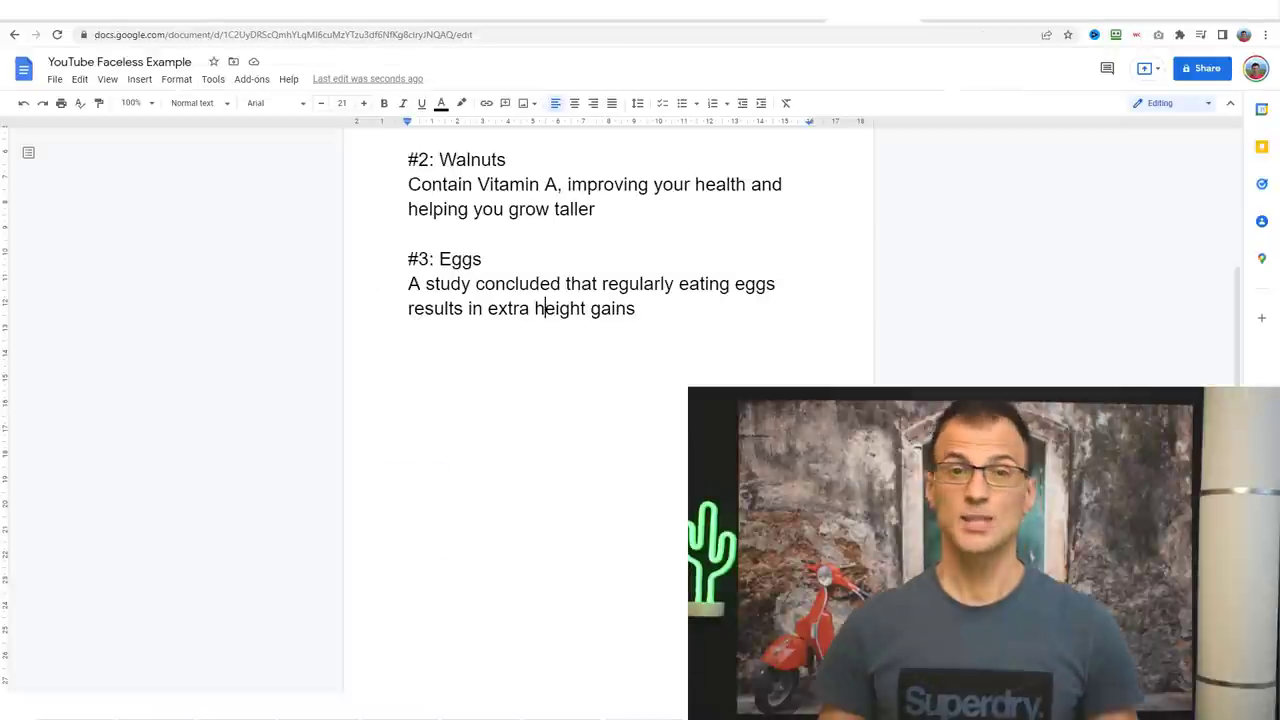
Switch to the InVideo storyboard, choose Listicle Item as the second scene's type and enter 1 as its item number
scroll(612, 416, "up", 3)
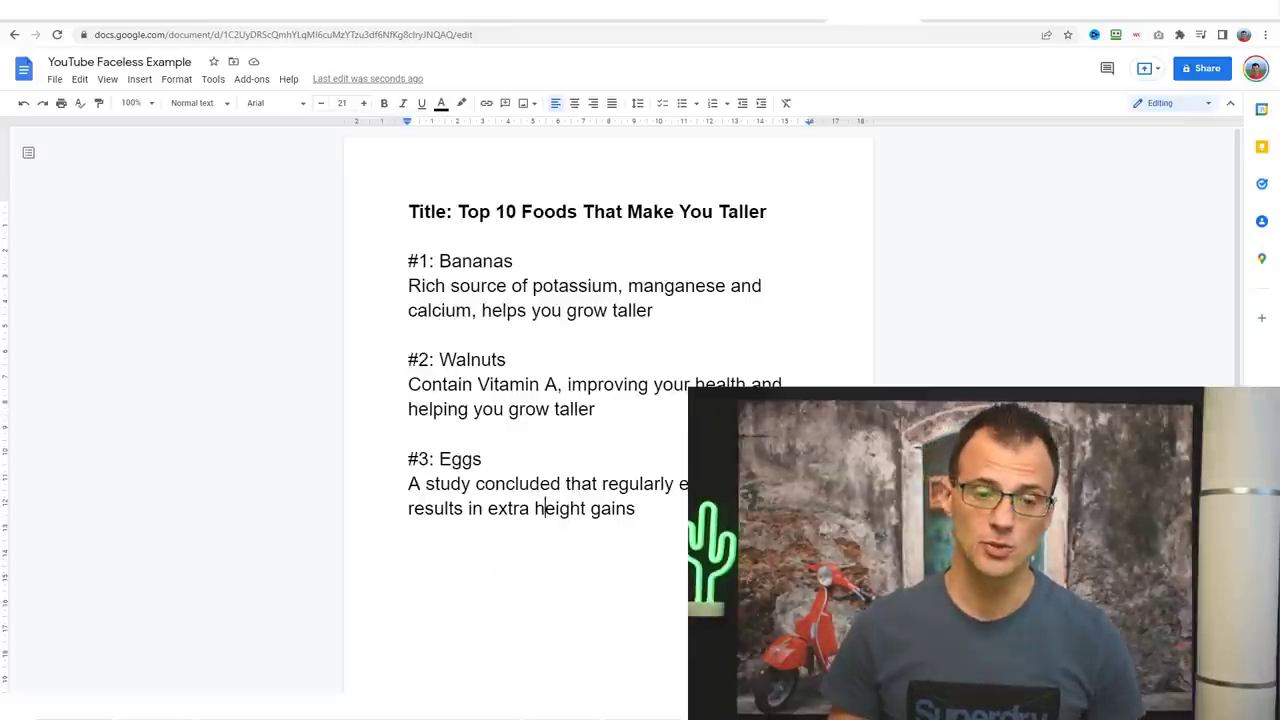
left_click(630, 655)
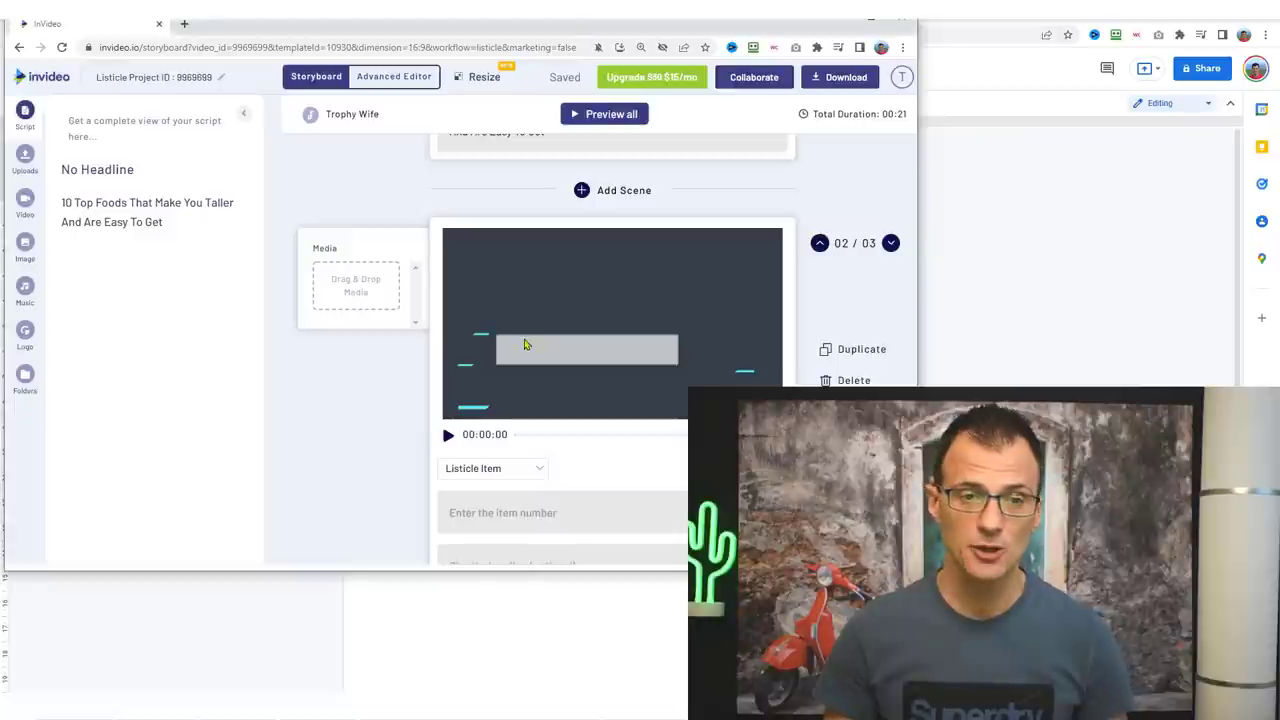
scroll(366, 416, "up", 4)
scroll(441, 266, "down", 4)
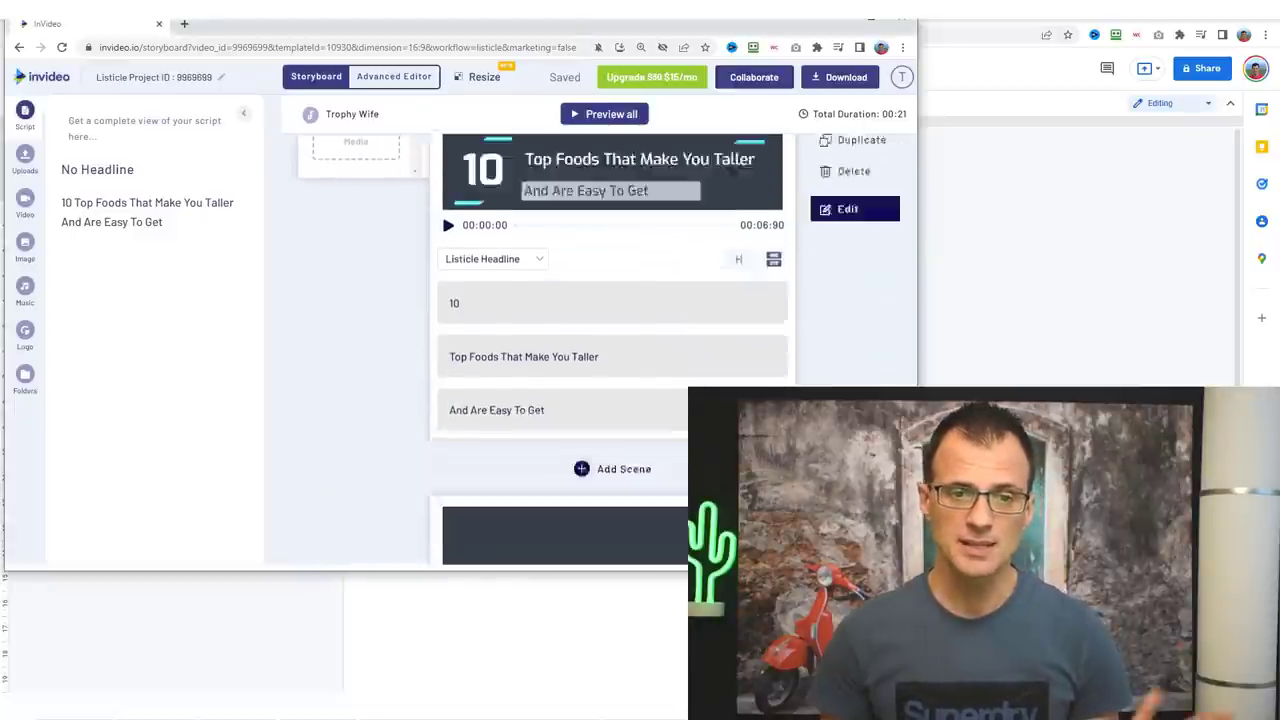
scroll(441, 471, "down", 1)
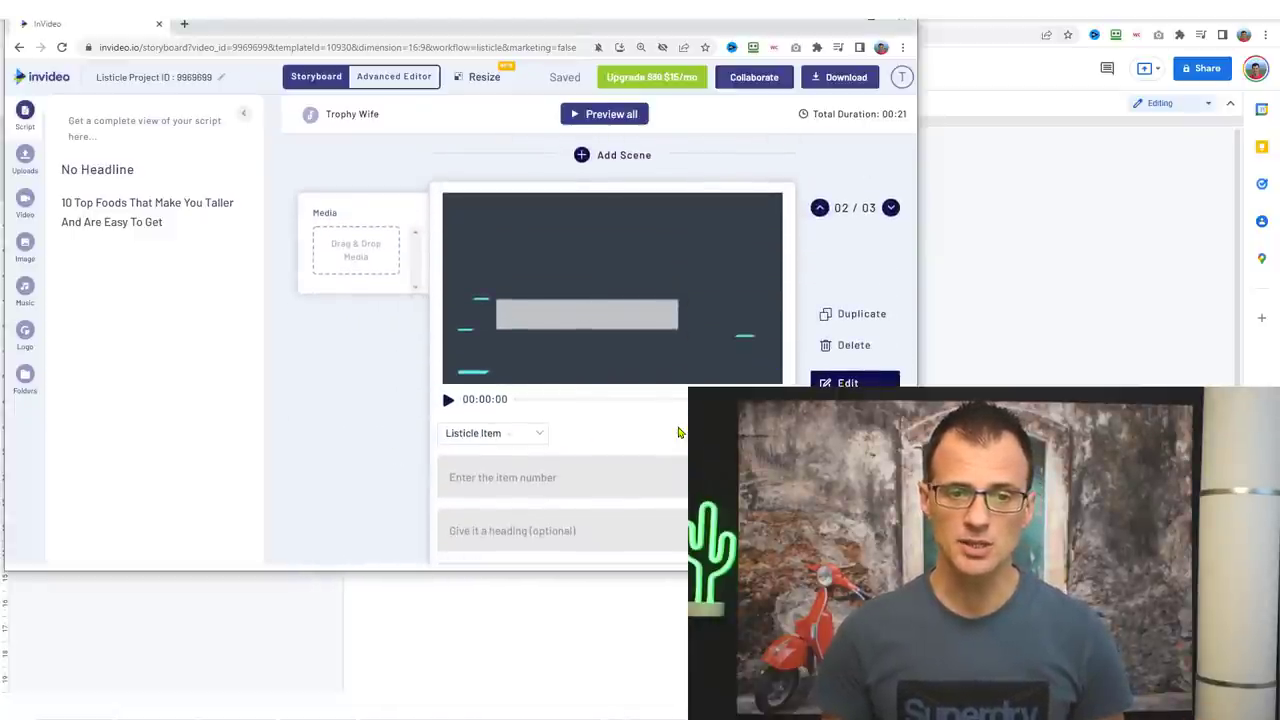
scroll(398, 450, "down", 2)
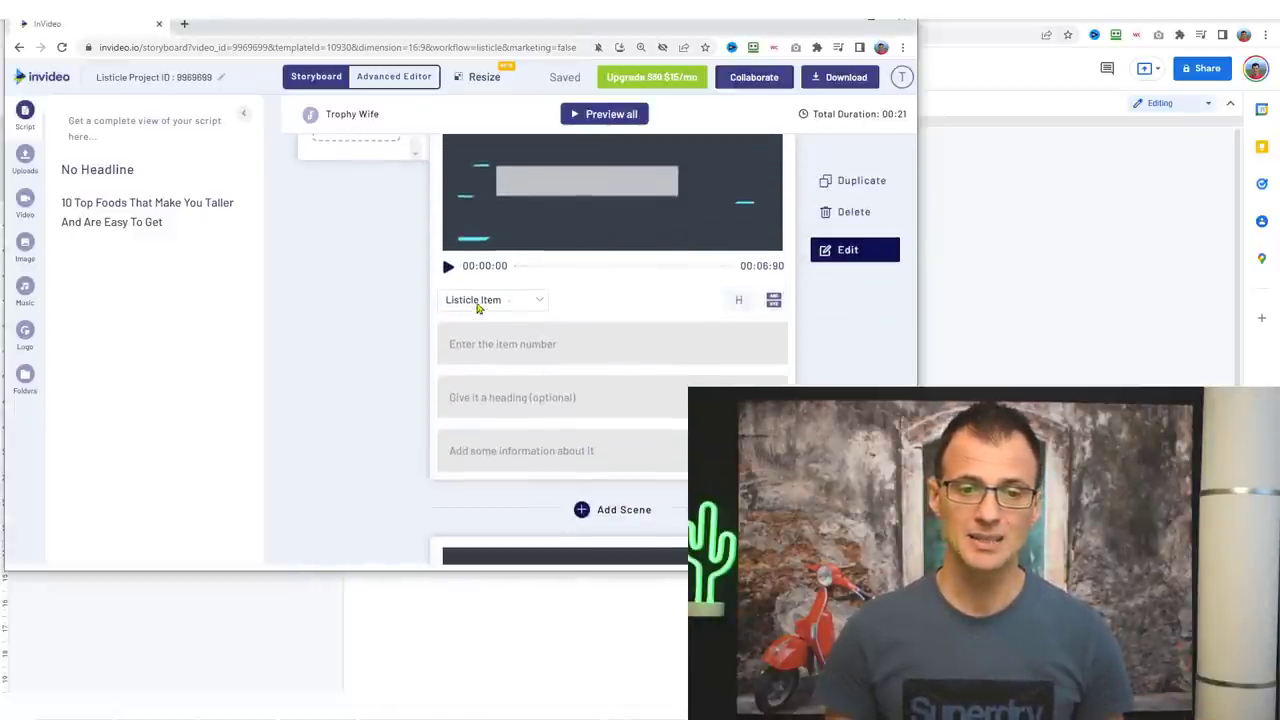
left_click(490, 300)
left_click(478, 414)
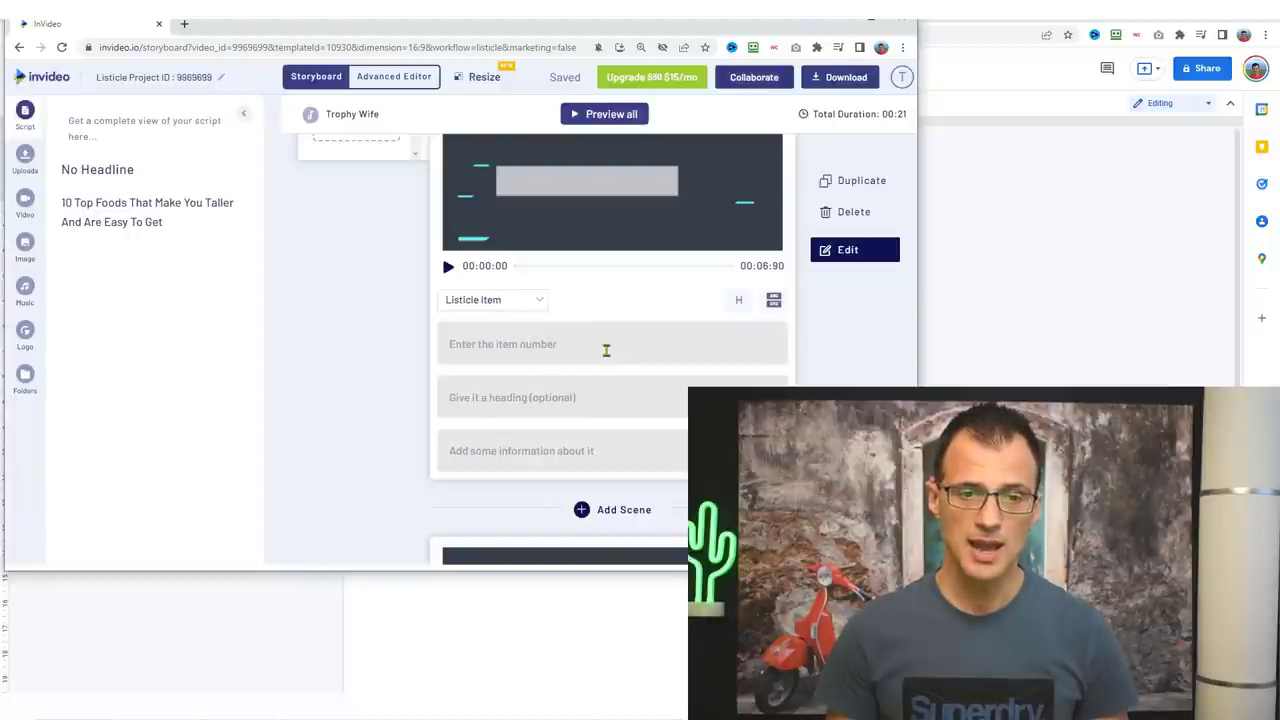
left_click(606, 349)
type("1")
Copy "Bananas" from the document into the second scene's heading
left_click(538, 410)
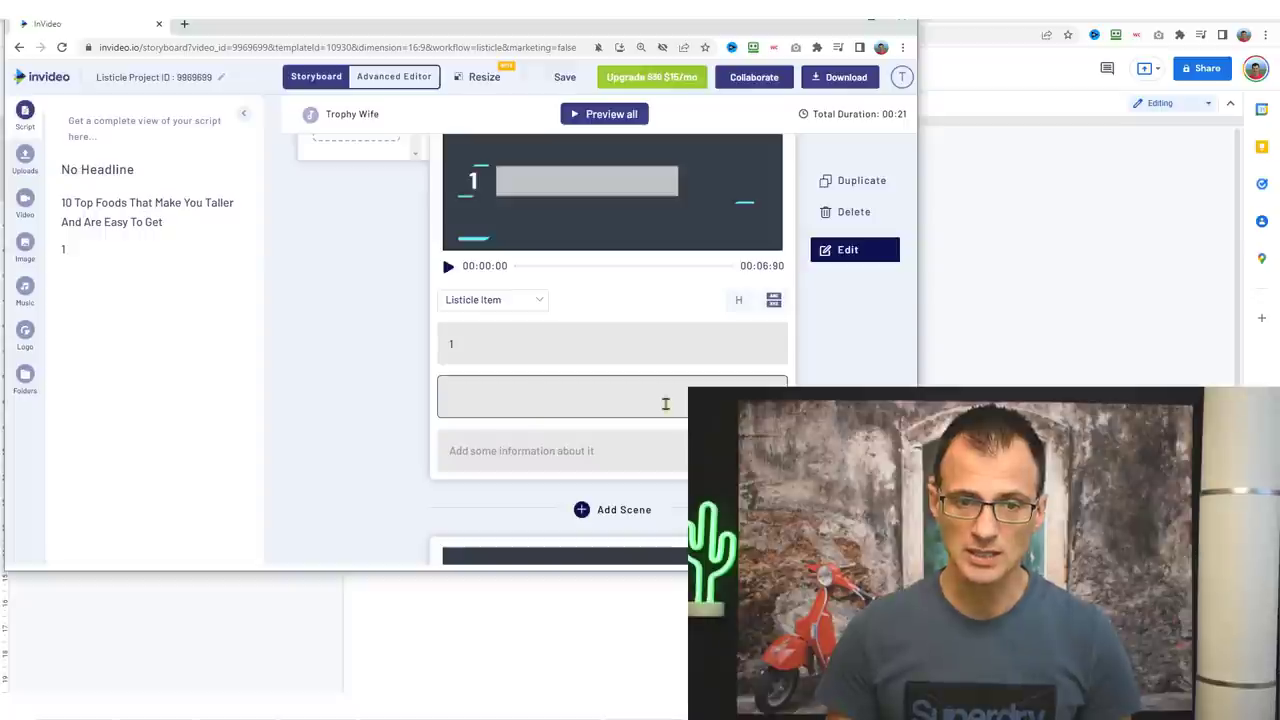
key("alt+Tab")
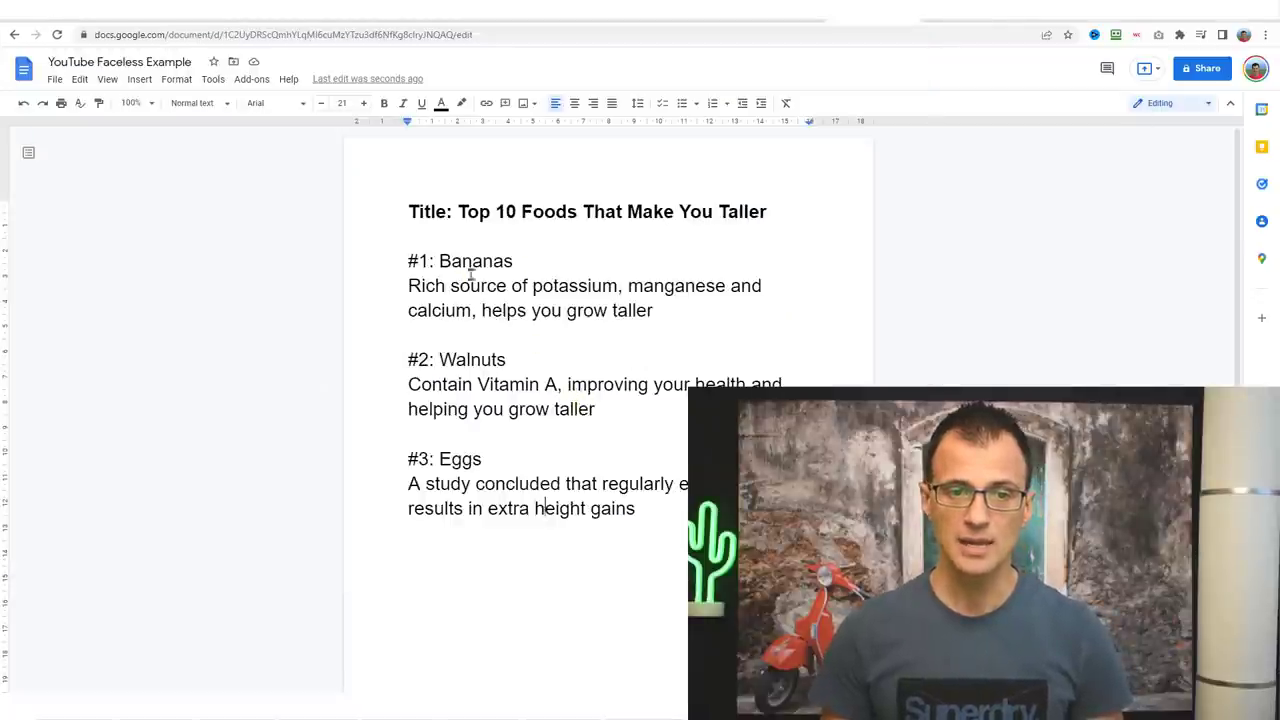
left_click_drag(514, 261, 441, 270)
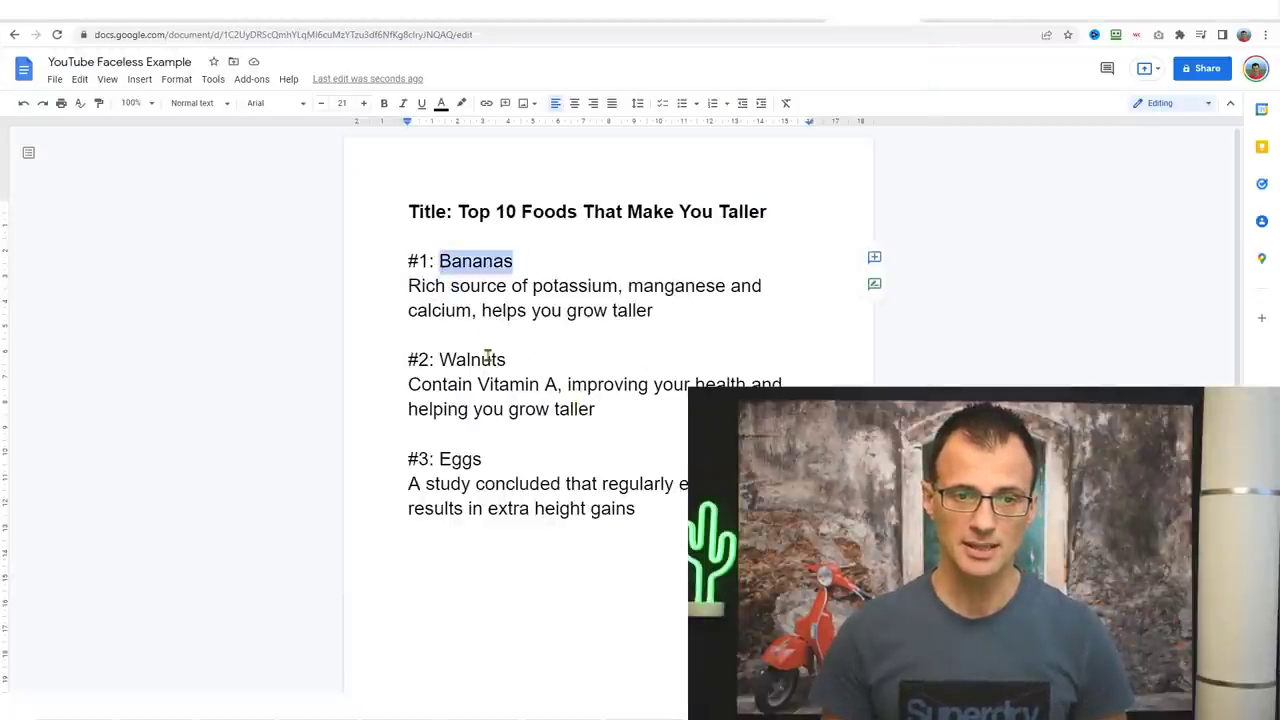
key("ctrl+c")
key("alt+Tab")
key("ctrl+v")
Copy the Bananas description "Rich source of potassium, manganese and calcium, helps you grow taller" from the document into the second scene's information text
left_click(543, 450)
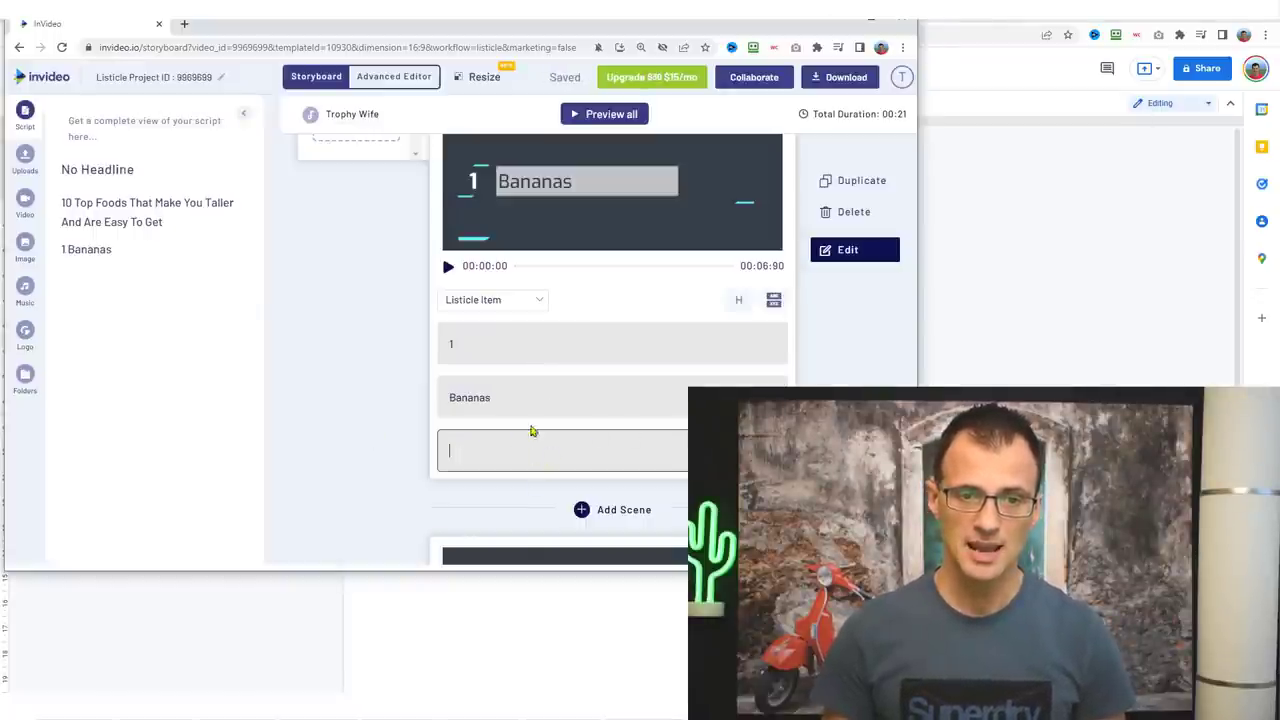
key("alt+Tab")
left_click_drag(655, 311, 403, 297)
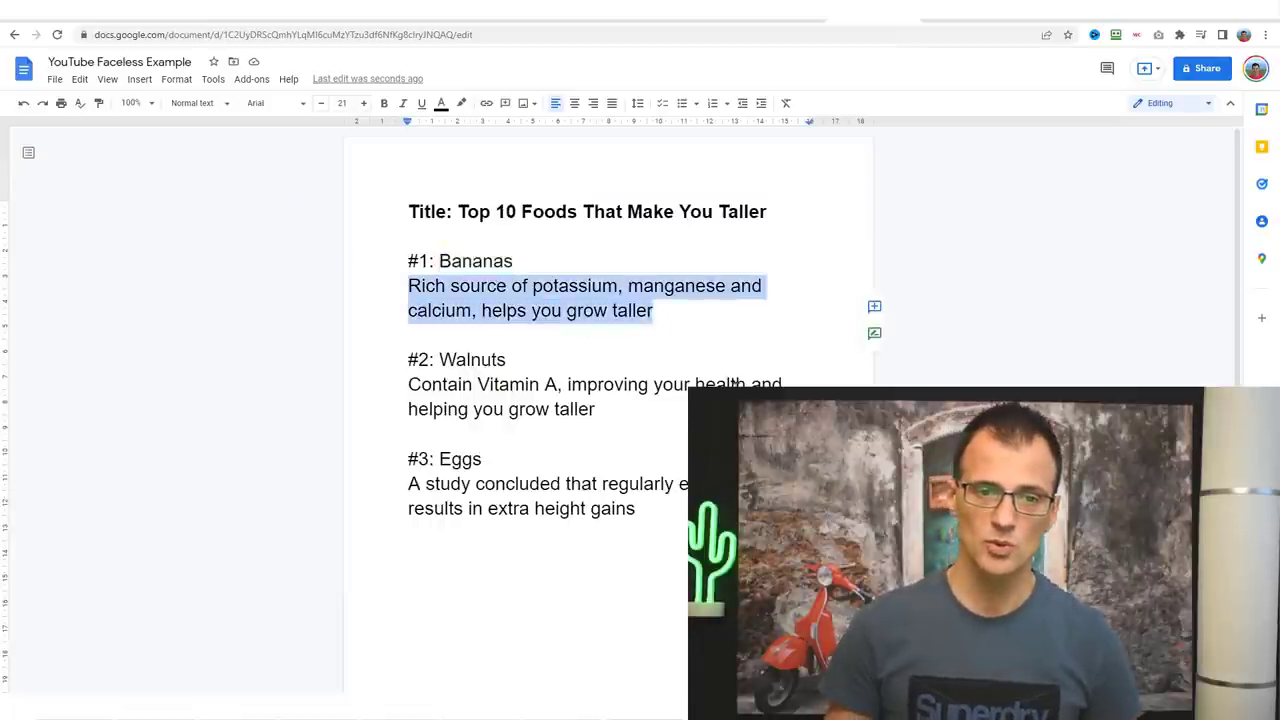
key("ctrl+c")
key("alt+Tab")
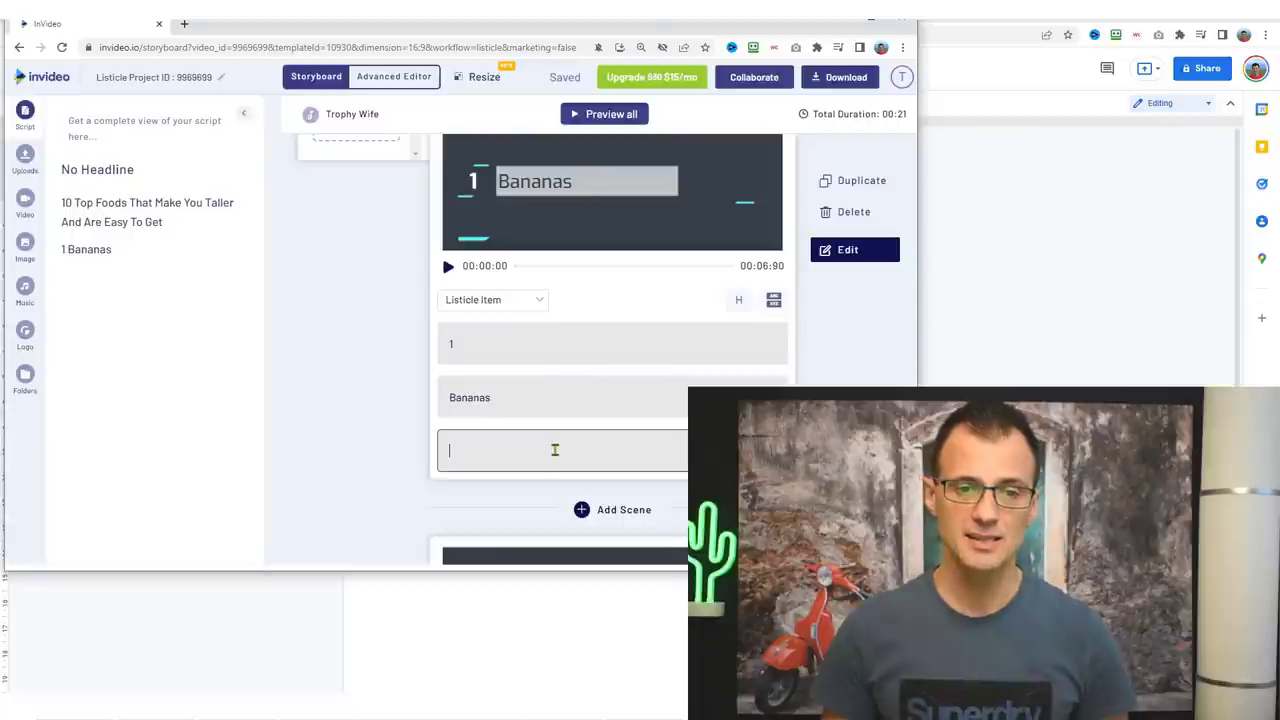
key("ctrl+v")
left_click(397, 277)
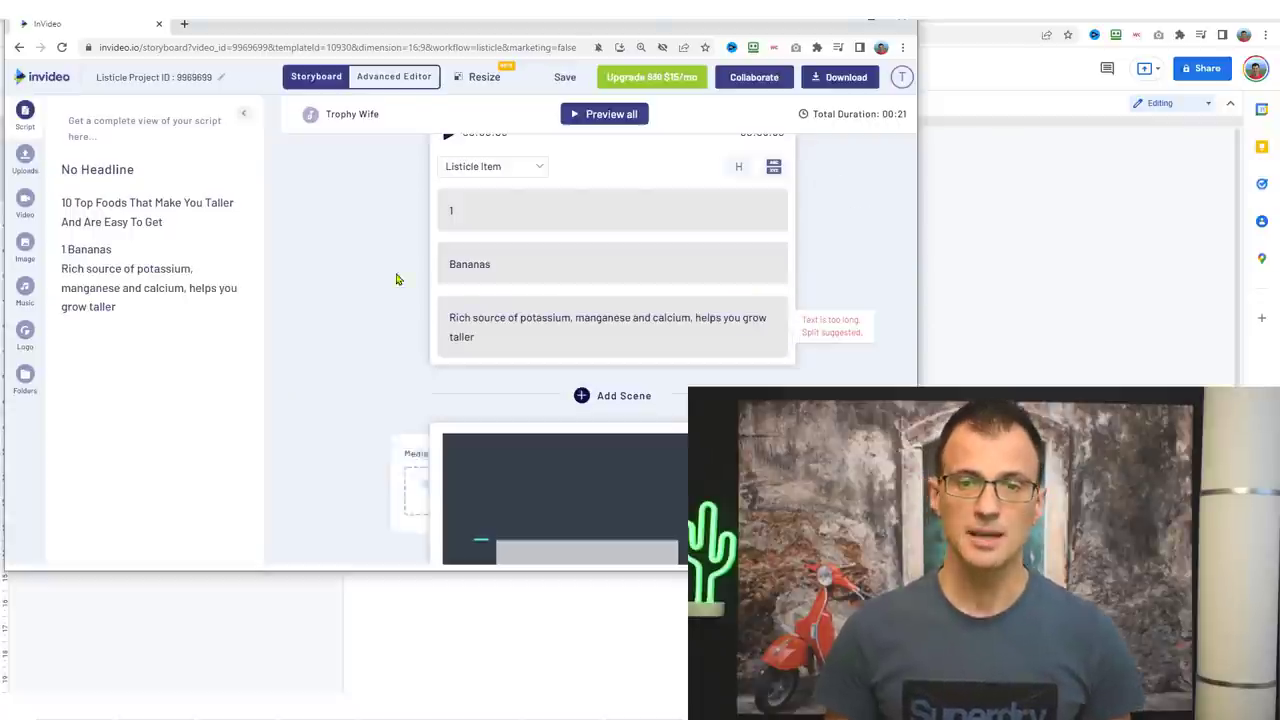
Shorten the Bananas information text to "Source of potassium, calcium, helps you grow taller" and delete the empty third scene
scroll(354, 294, "down", 1)
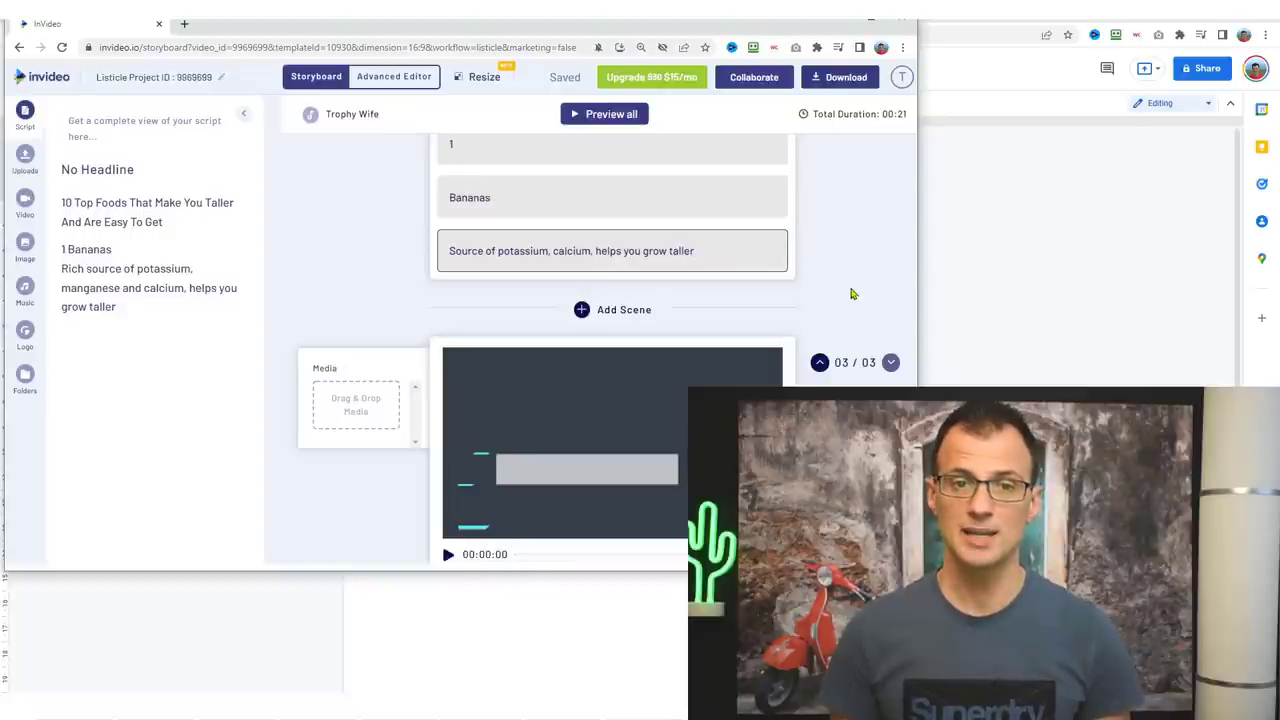
scroll(851, 293, "up", 5)
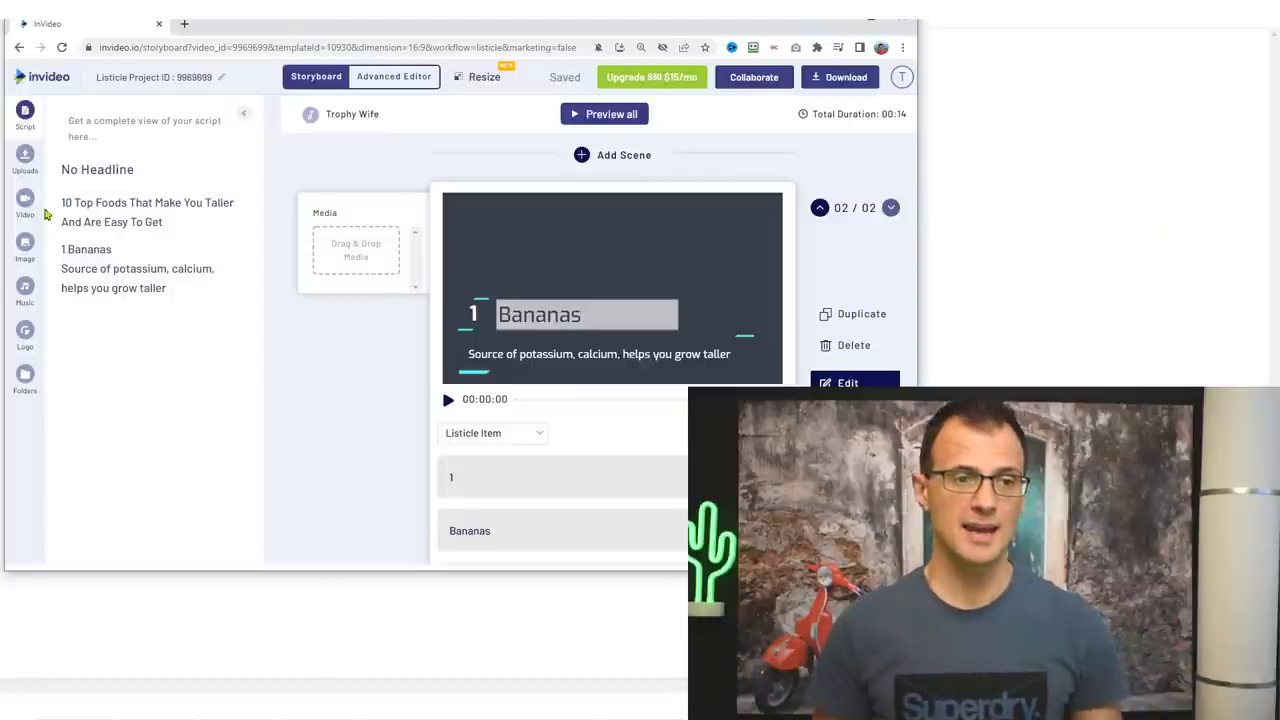
Search the stock images for "banana"
left_click(25, 245)
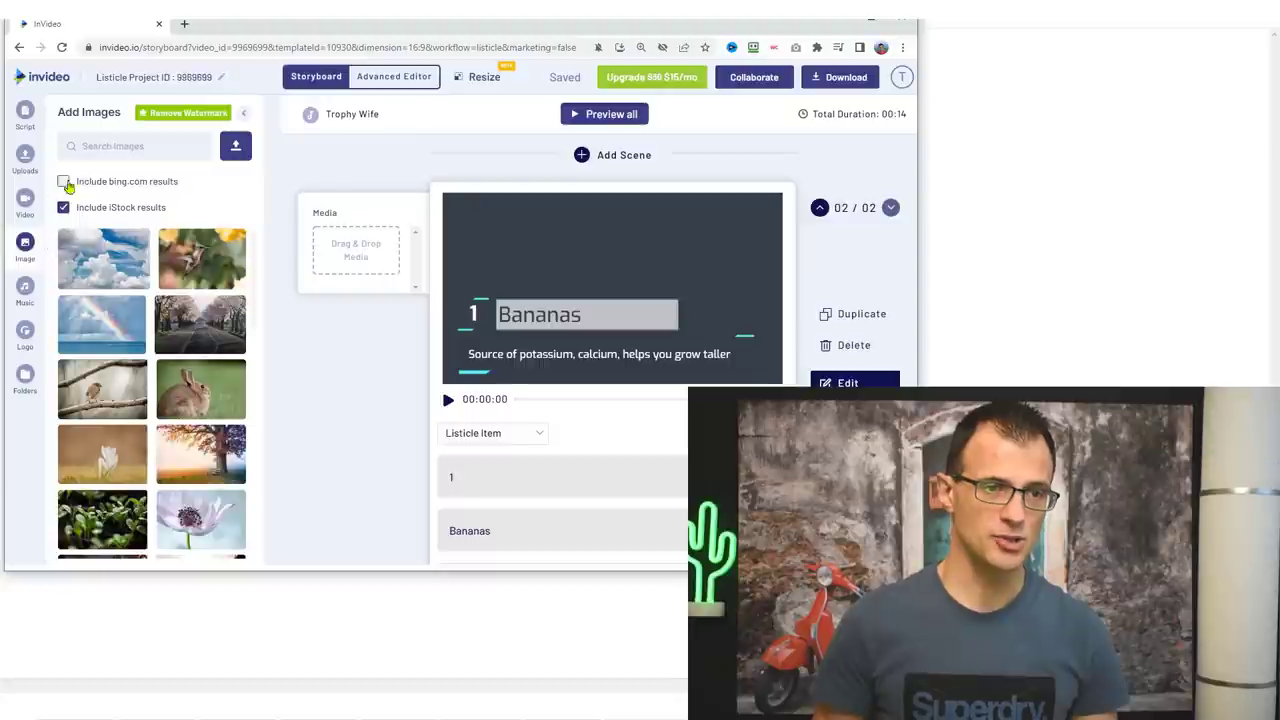
type("banana")
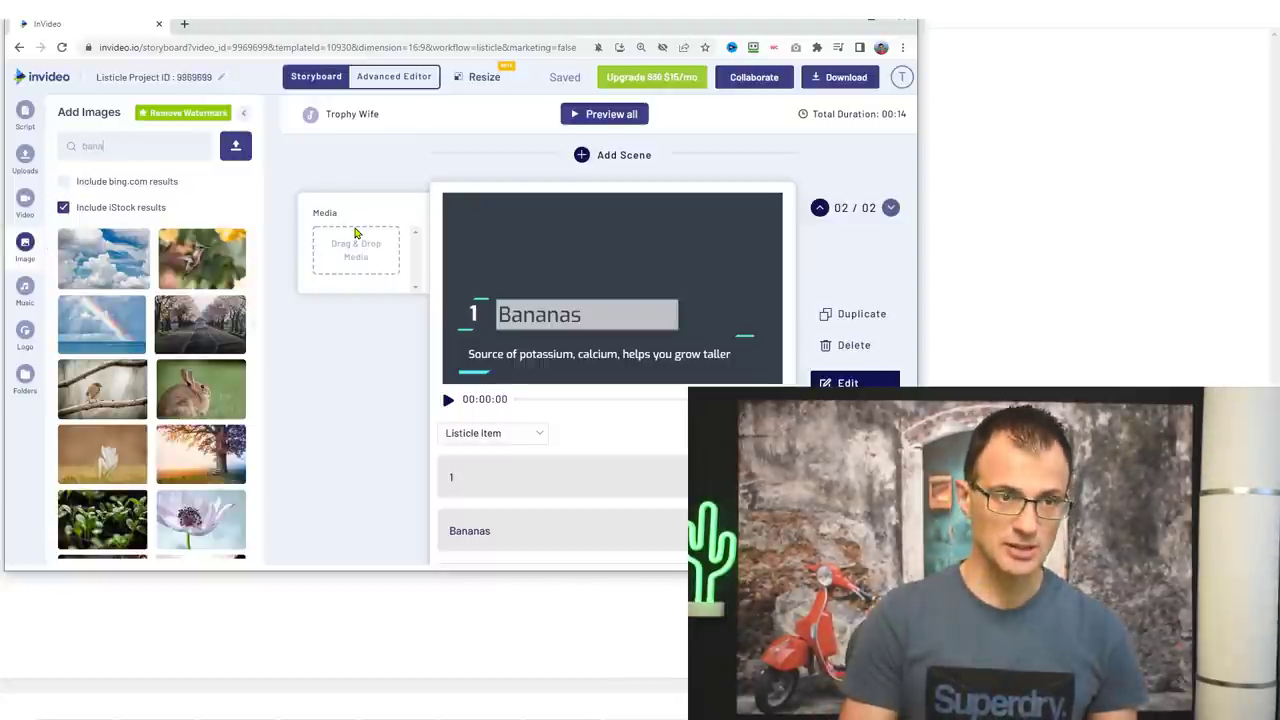
key("Return")
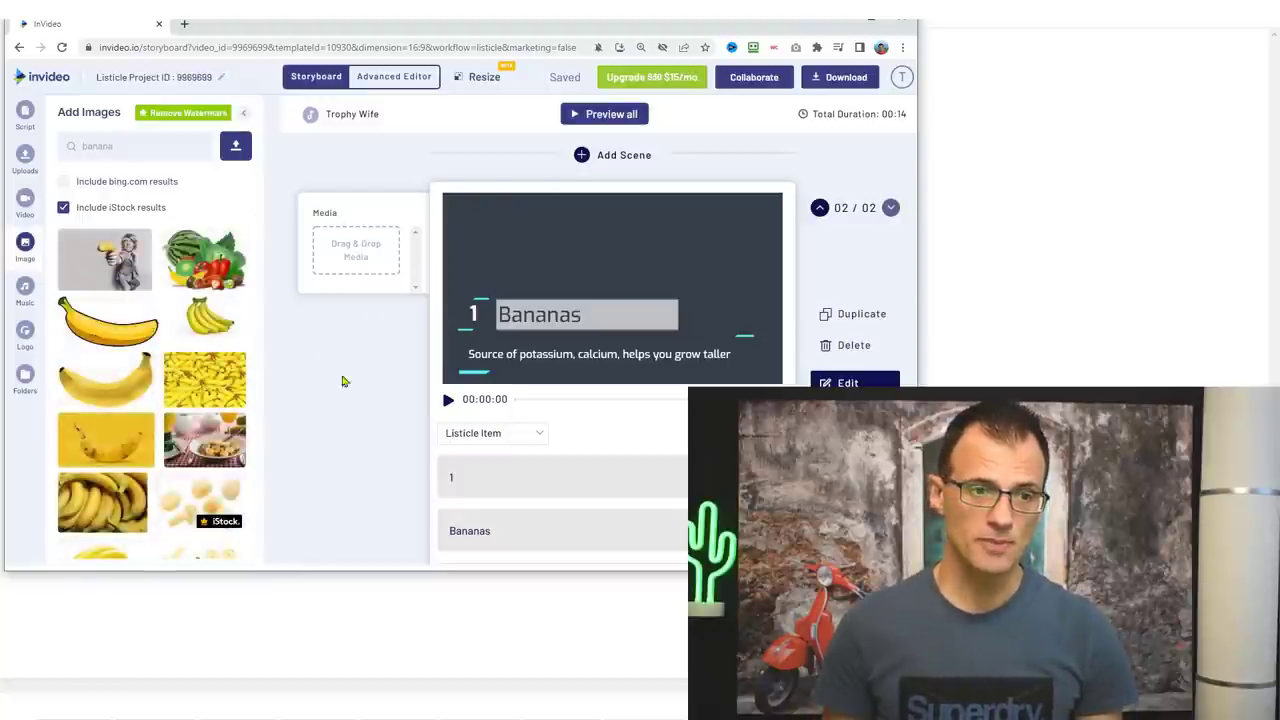
Add the photo of yellow bananas lying on green grass to the Bananas scene's media and play the scene
scroll(150, 300, "down", 5)
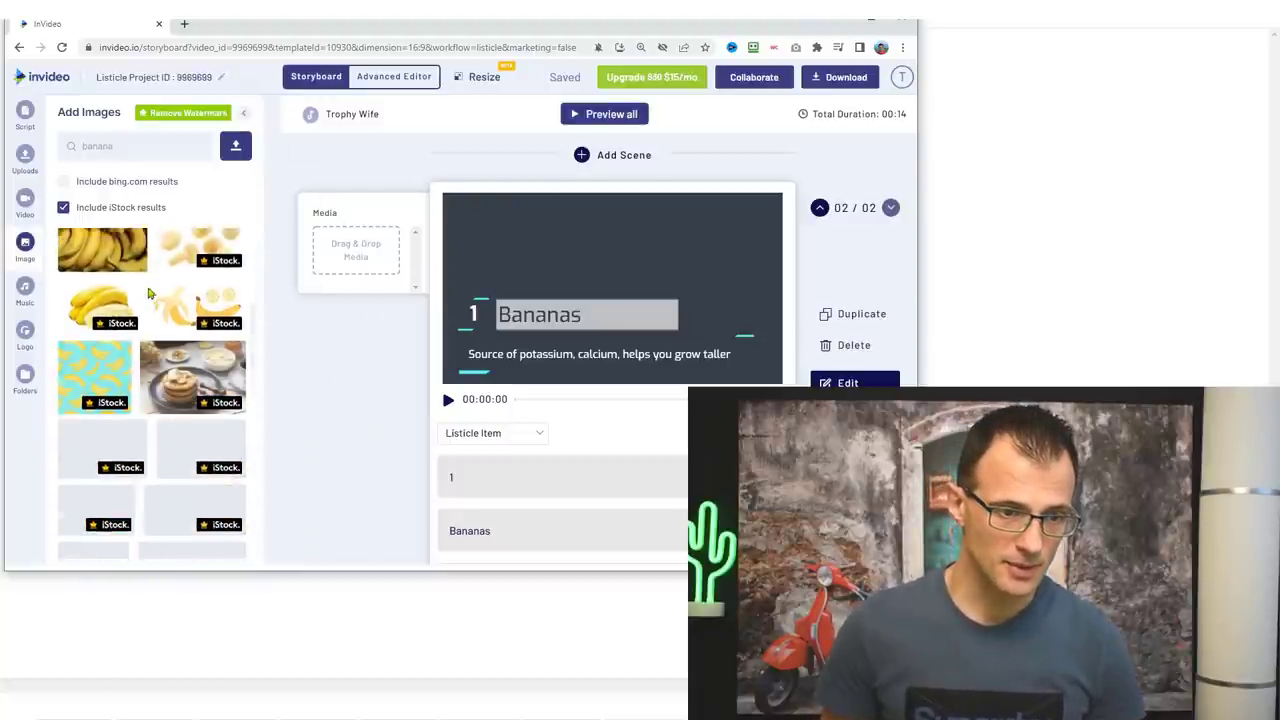
scroll(150, 300, "down", 5)
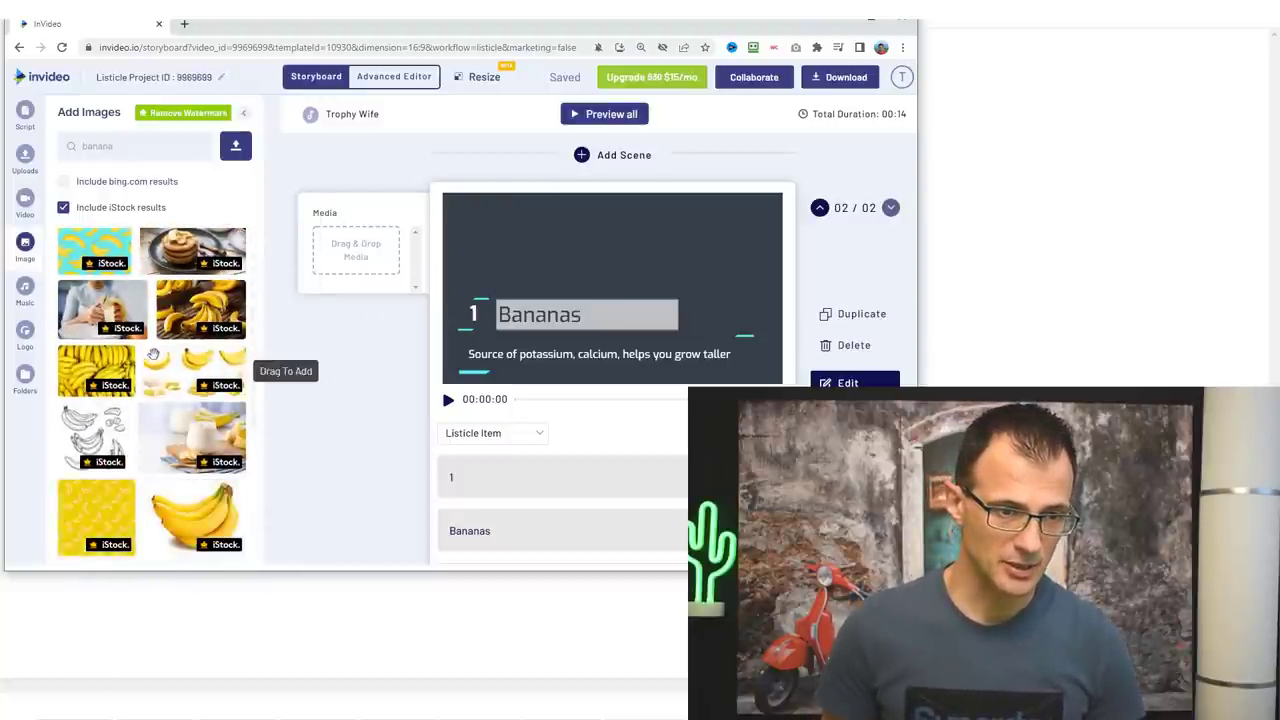
scroll(192, 404, "down", 5)
left_click_drag(110, 395, 368, 272)
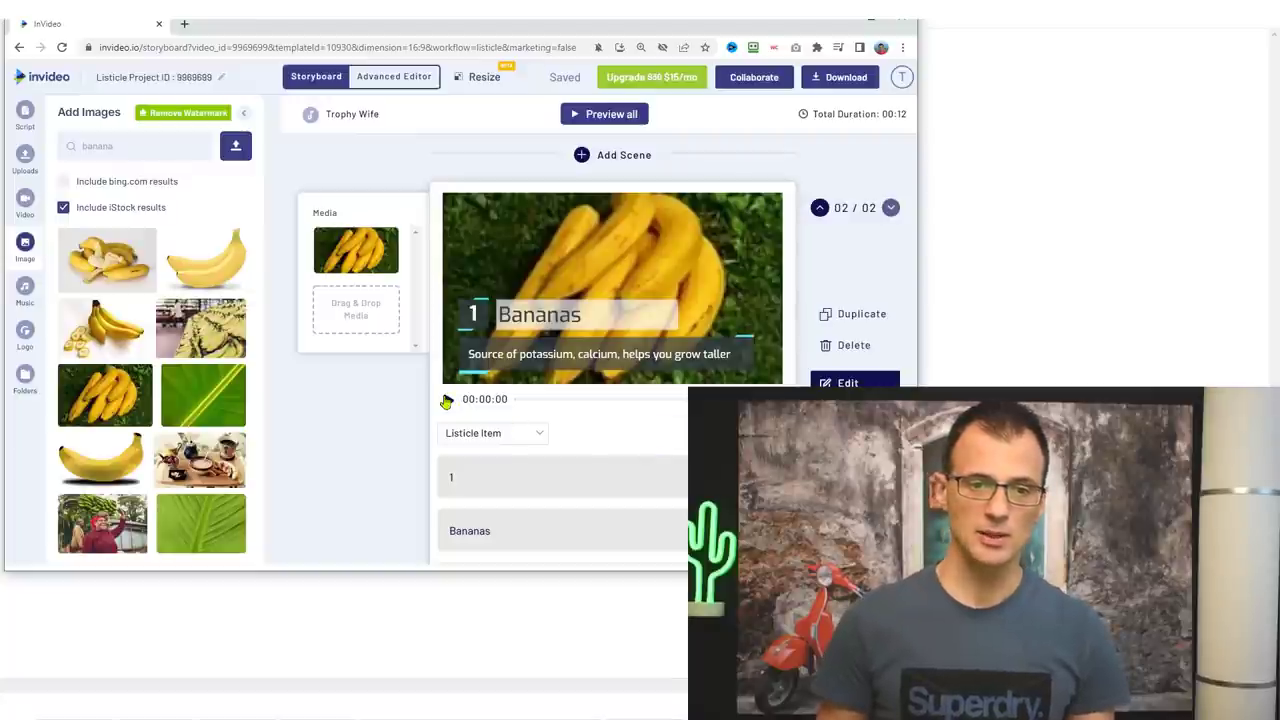
left_click(446, 400)
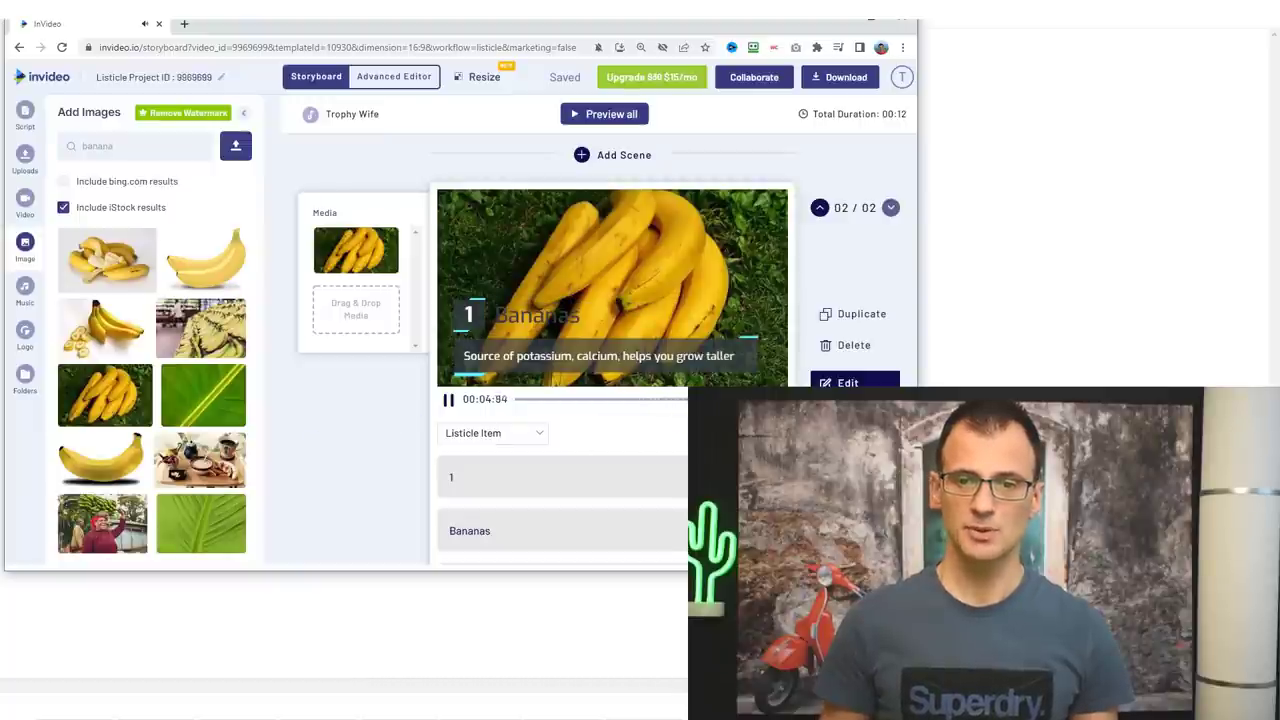
Duplicate the Bananas scene and set the copy's item number to 2
left_click(850, 315)
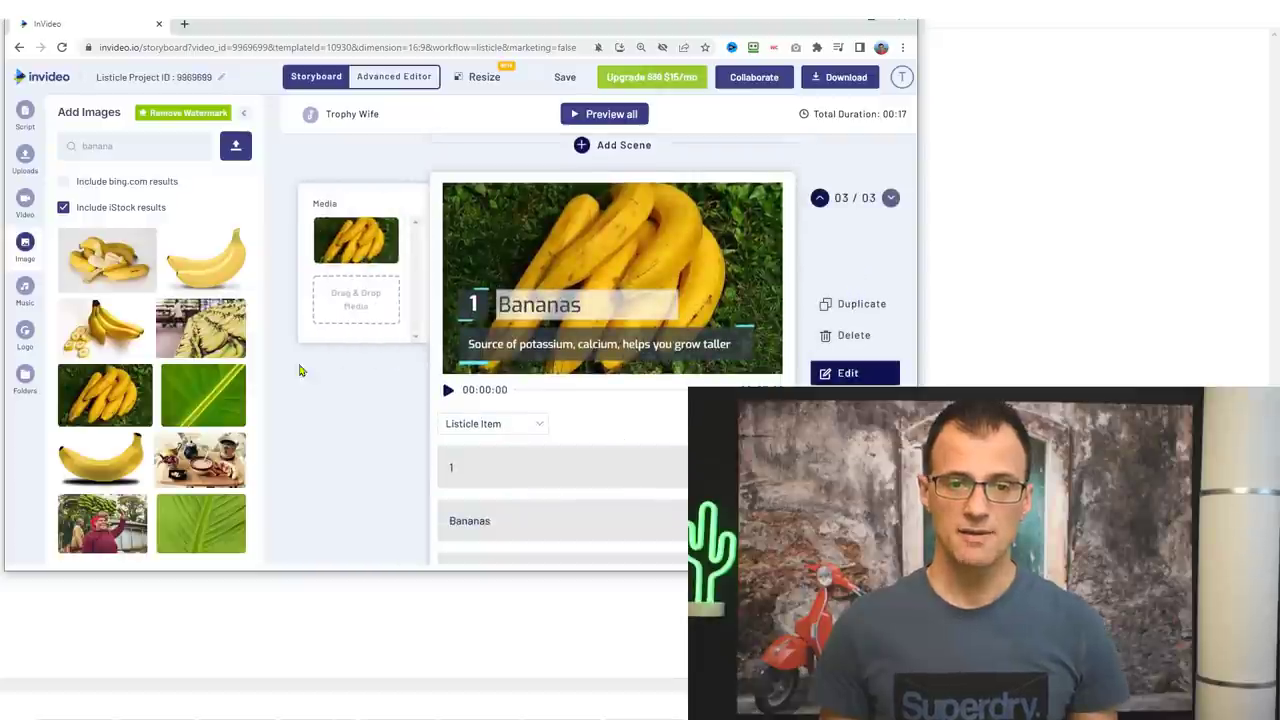
scroll(477, 470, "down", 1)
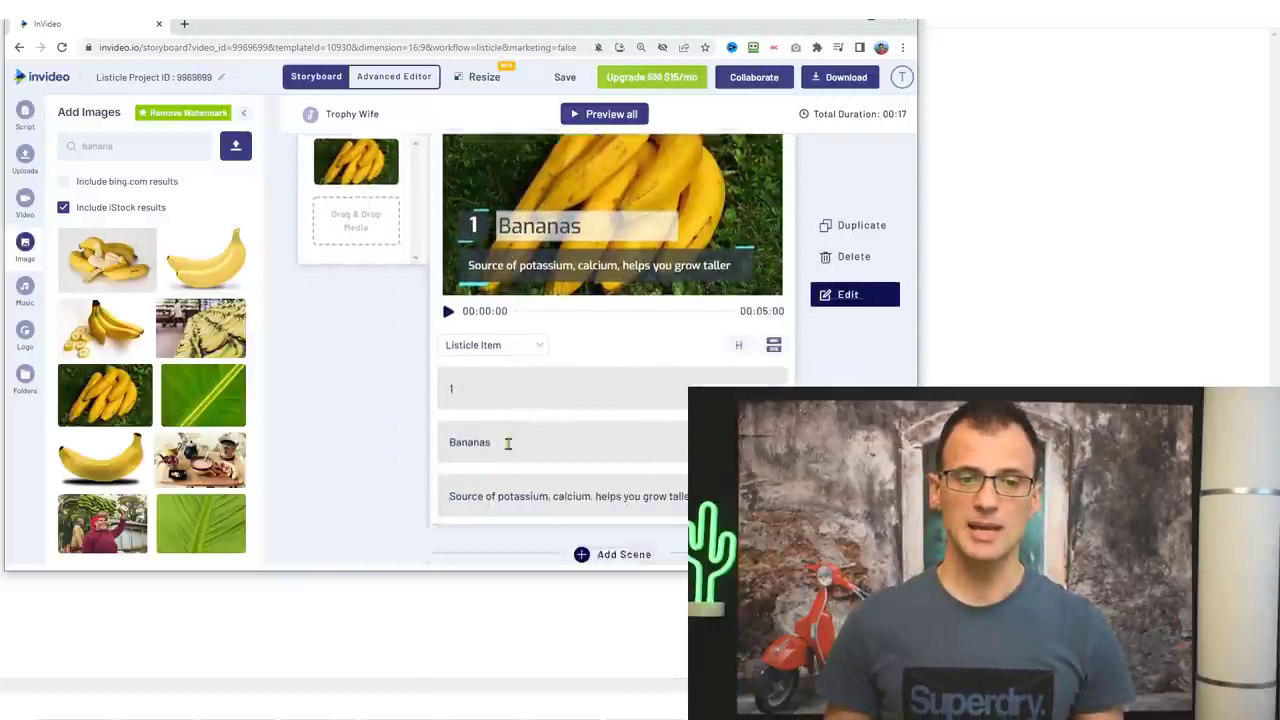
key("BackSpace")
type("2")
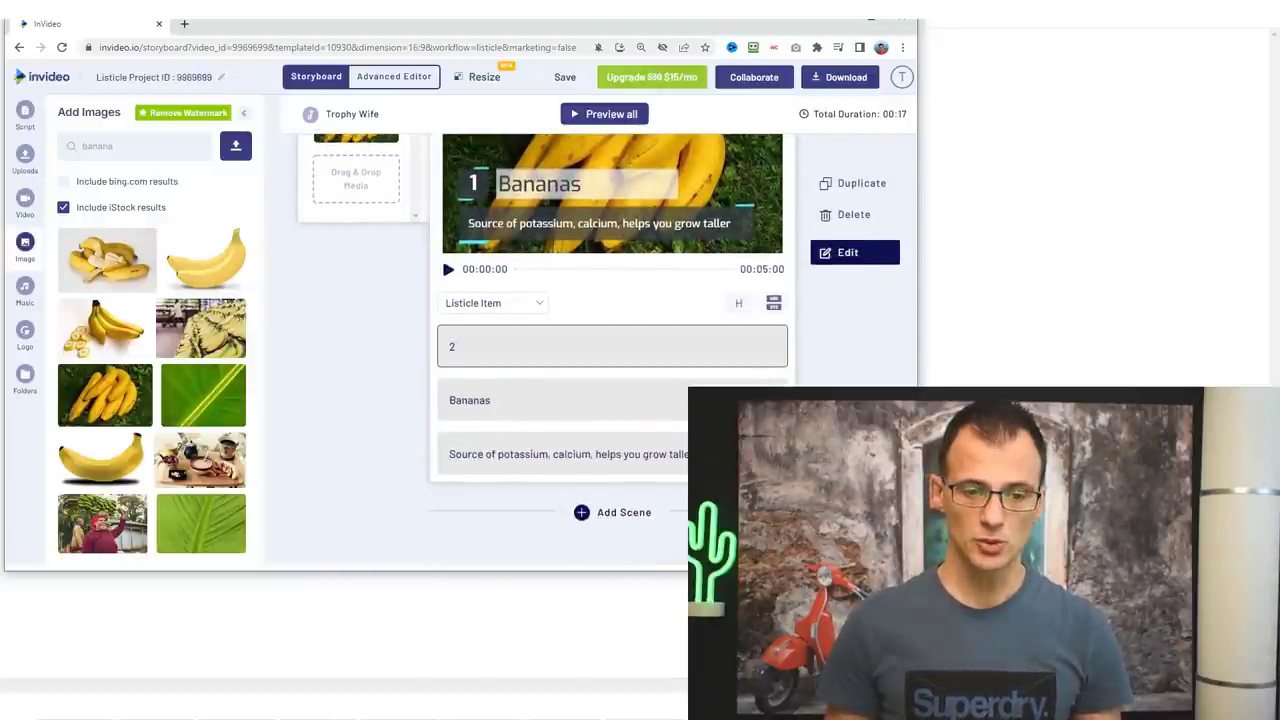
Copy "Walnuts" from the Google Docs script into the heading of scene 3 in the InVideo storyboard
key("alt+Tab")
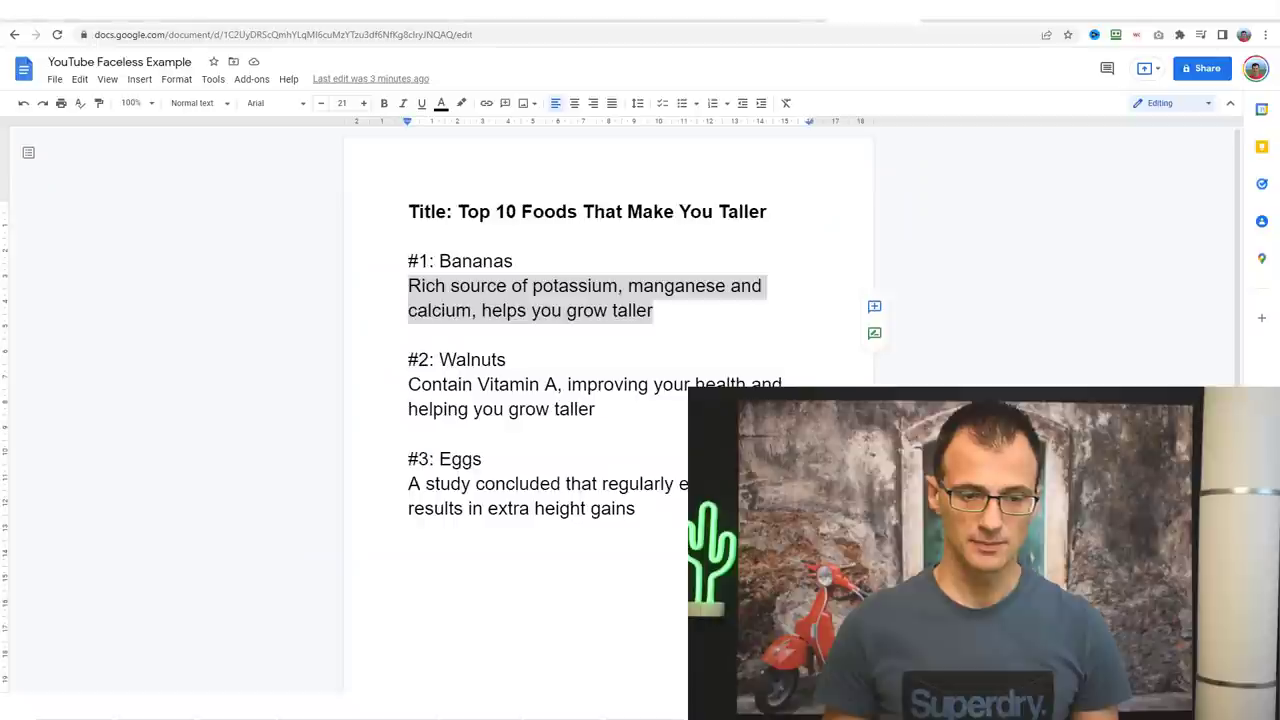
double_click(485, 360)
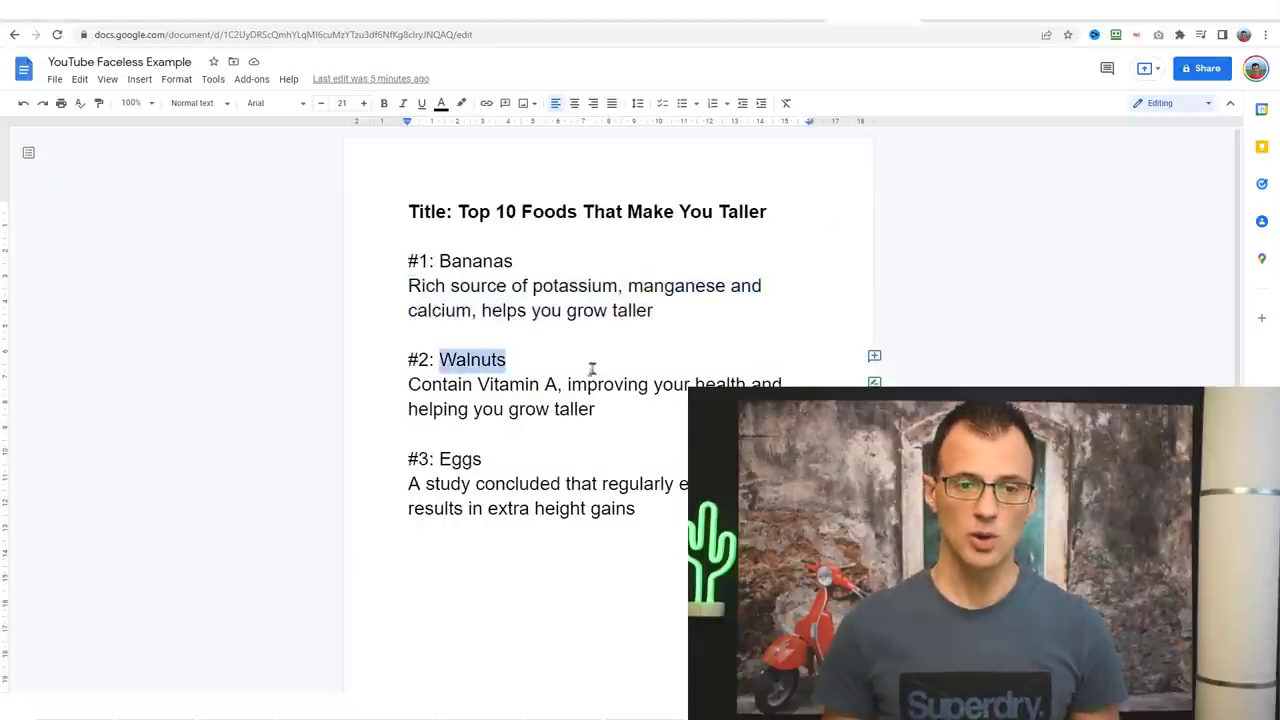
key("alt+Tab")
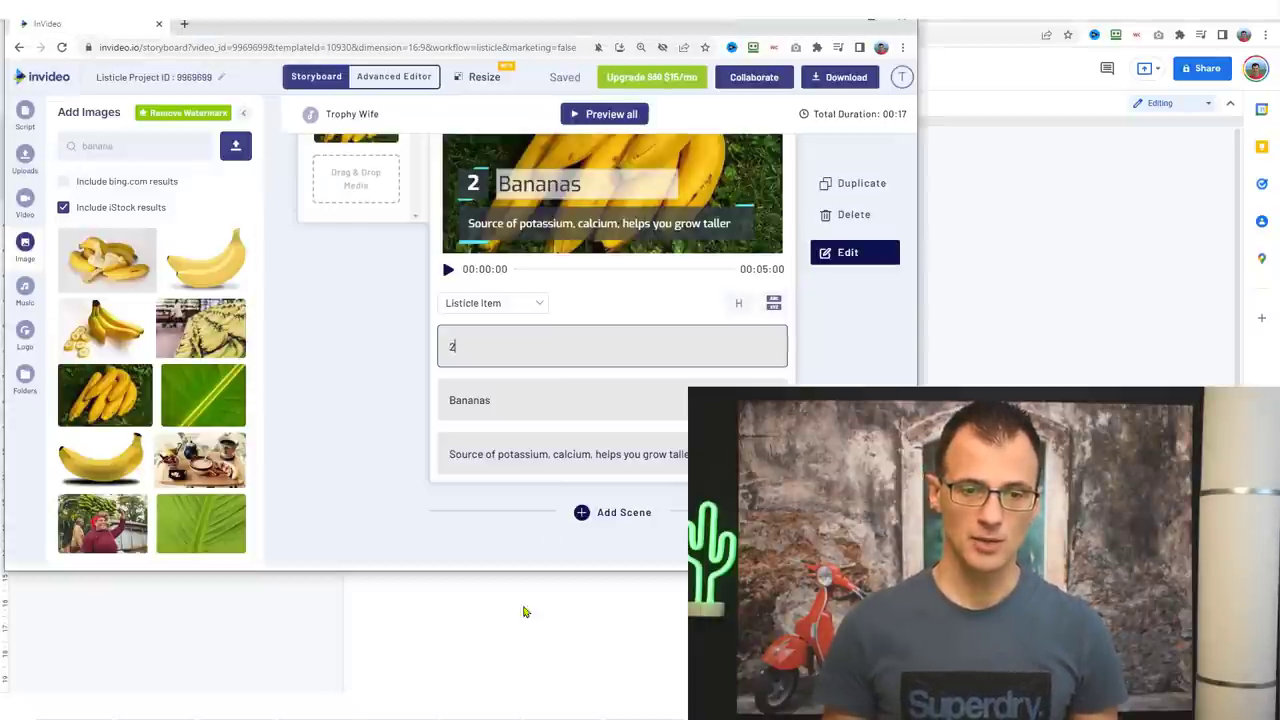
double_click(539, 401)
key("ctrl+v")
Replace scene 3's information text with the document's Walnuts description, "Contain Vitamin A, improving your health and helping you grow taller"
left_click(531, 449)
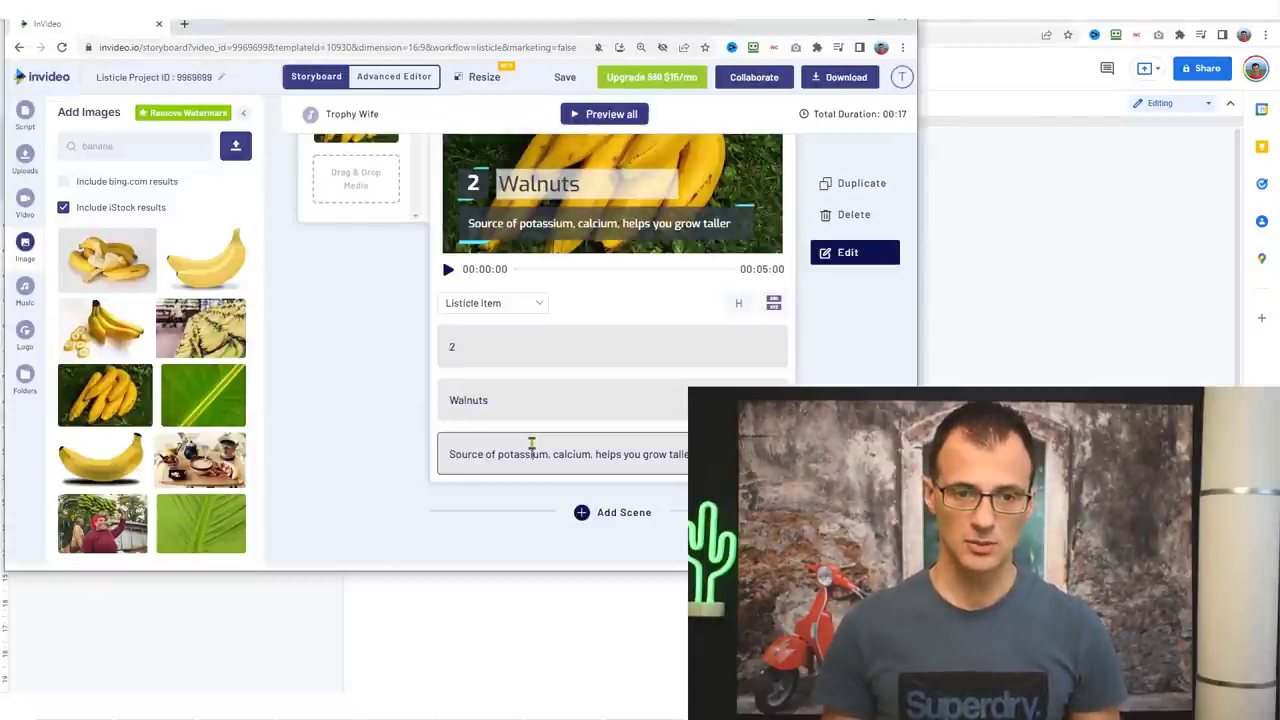
key("alt+Tab")
left_click_drag(428, 384, 391, 396)
left_click(598, 409)
key("alt+Tab")
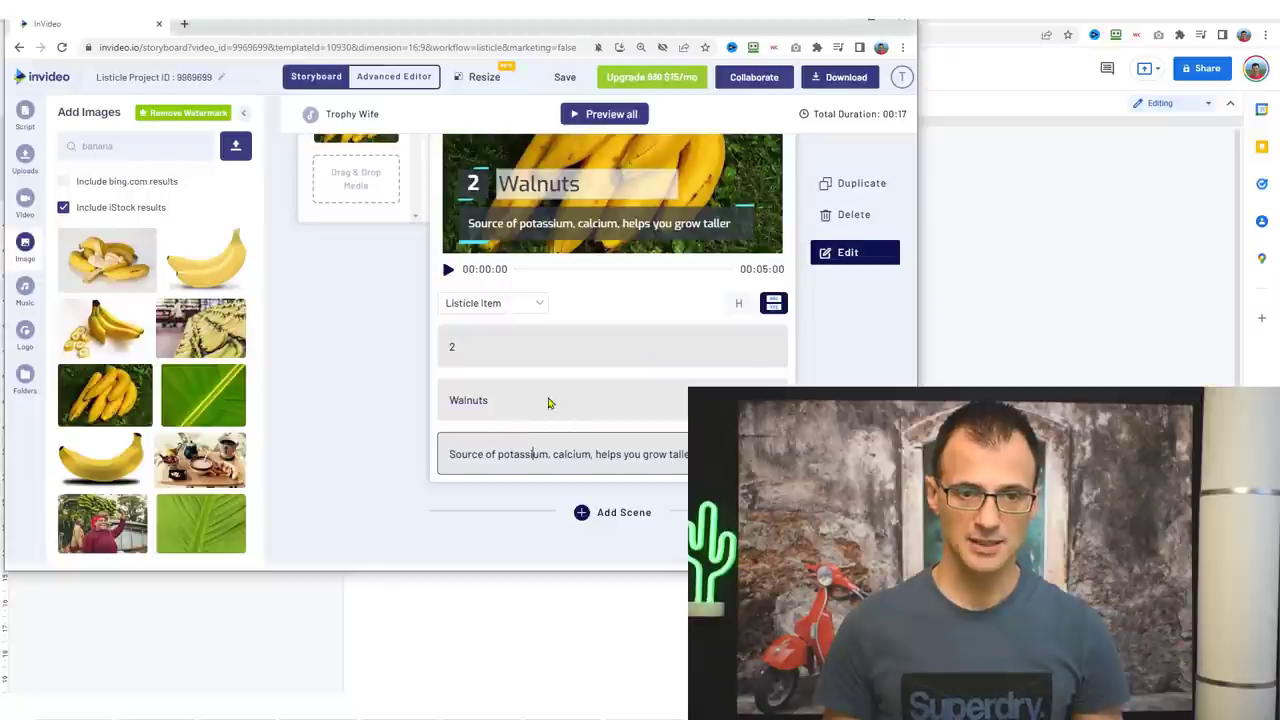
key("ctrl+a")
key("ctrl+v")
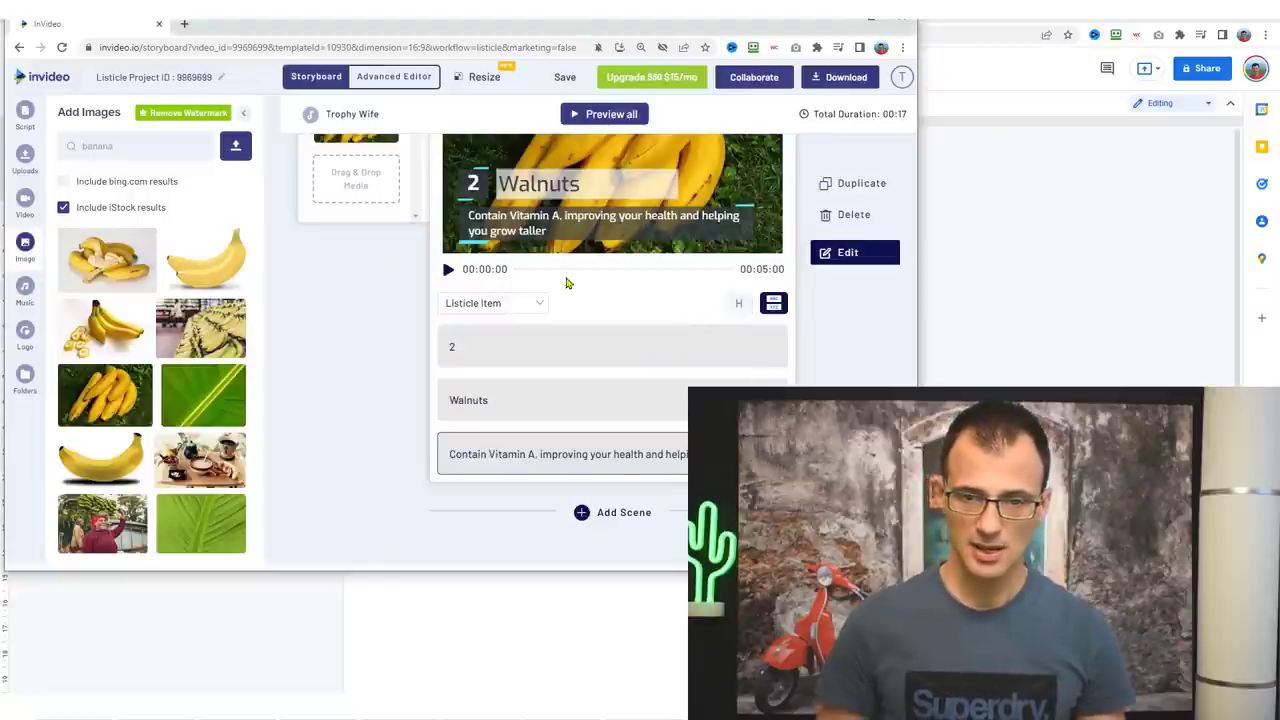
mouse_move(708, 29)
left_mouse_down()
mouse_move(697, 20)
mouse_move(712, 22)
left_mouse_up()
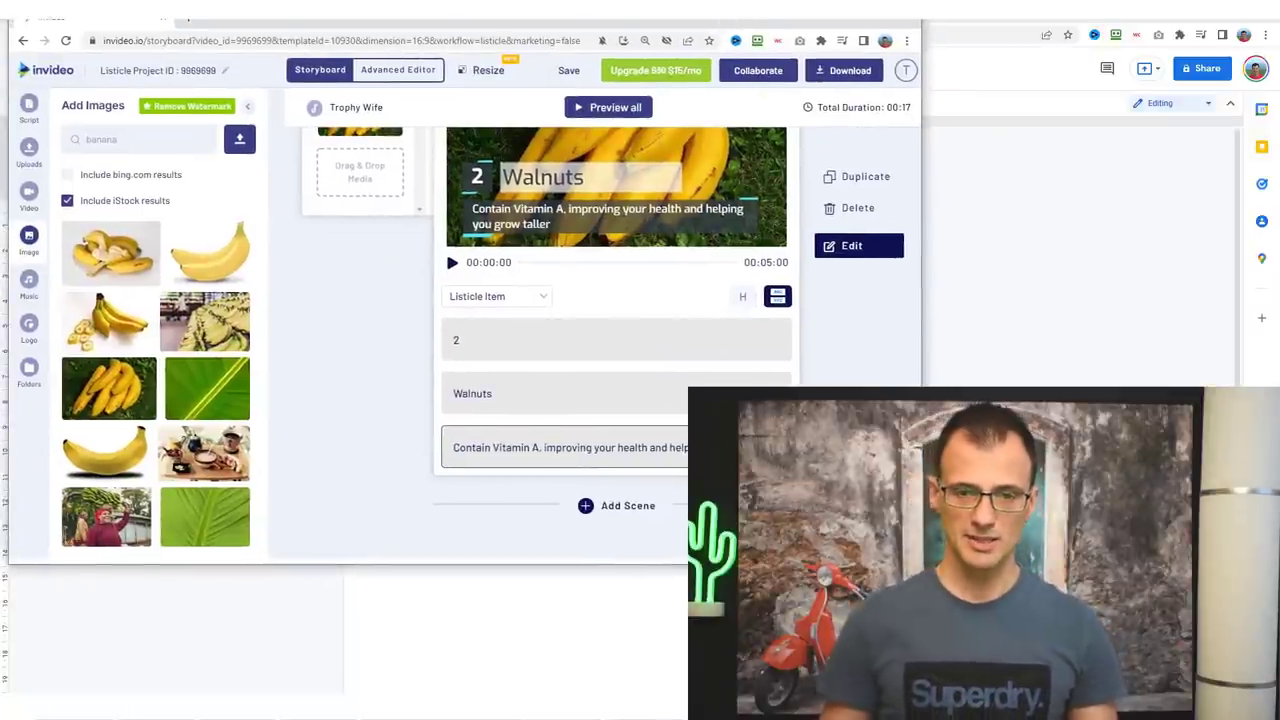
left_click(368, 432)
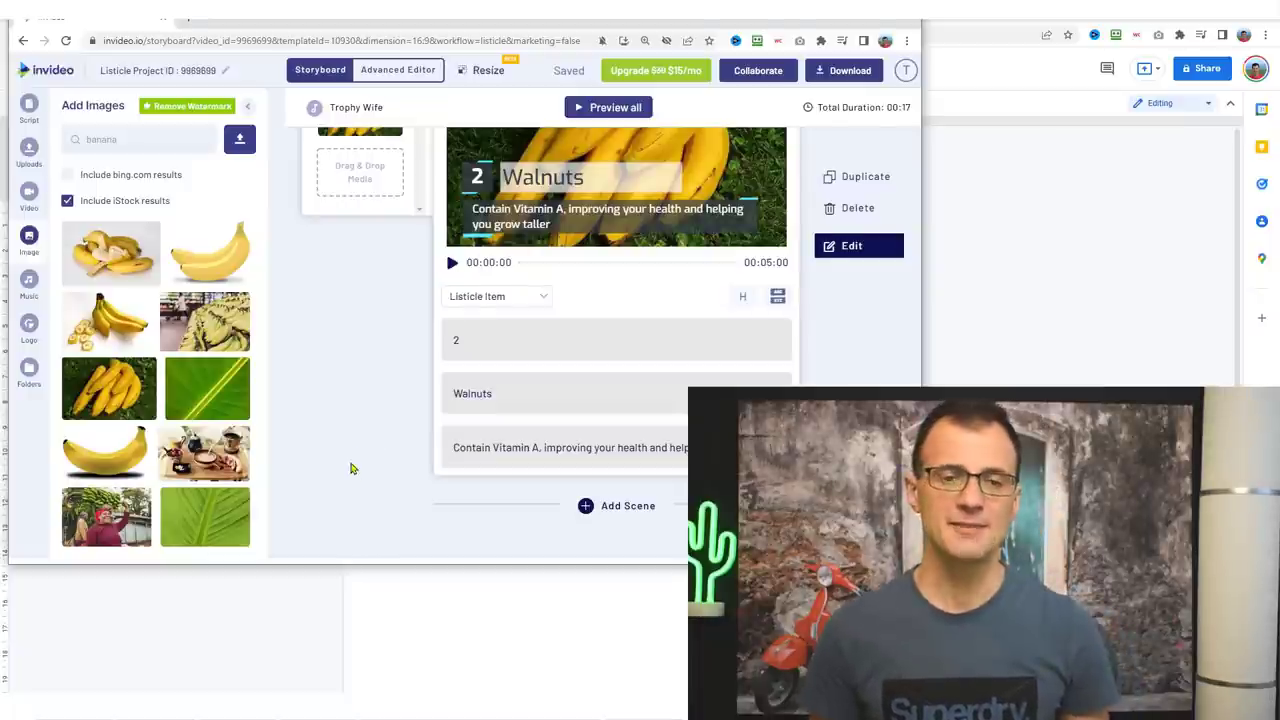
Search the stock videos for "walnuts"
scroll(352, 470, "up", 2)
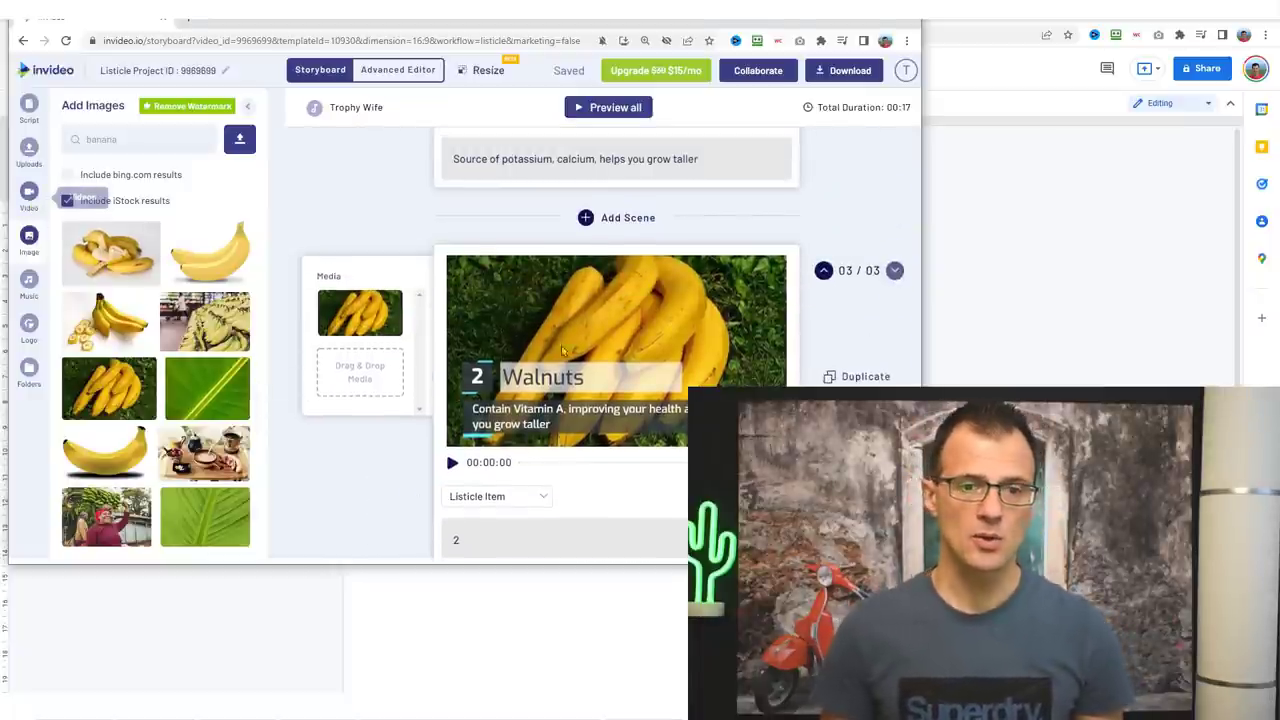
left_click(29, 192)
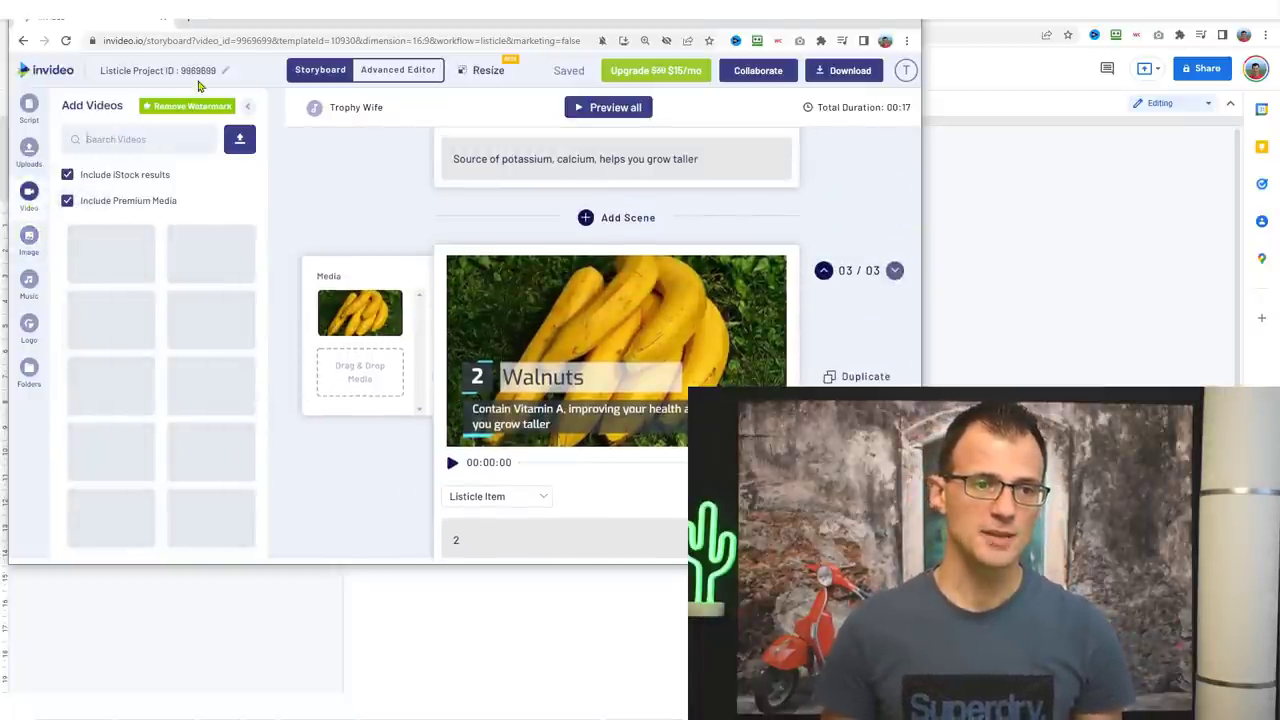
type("walnuts")
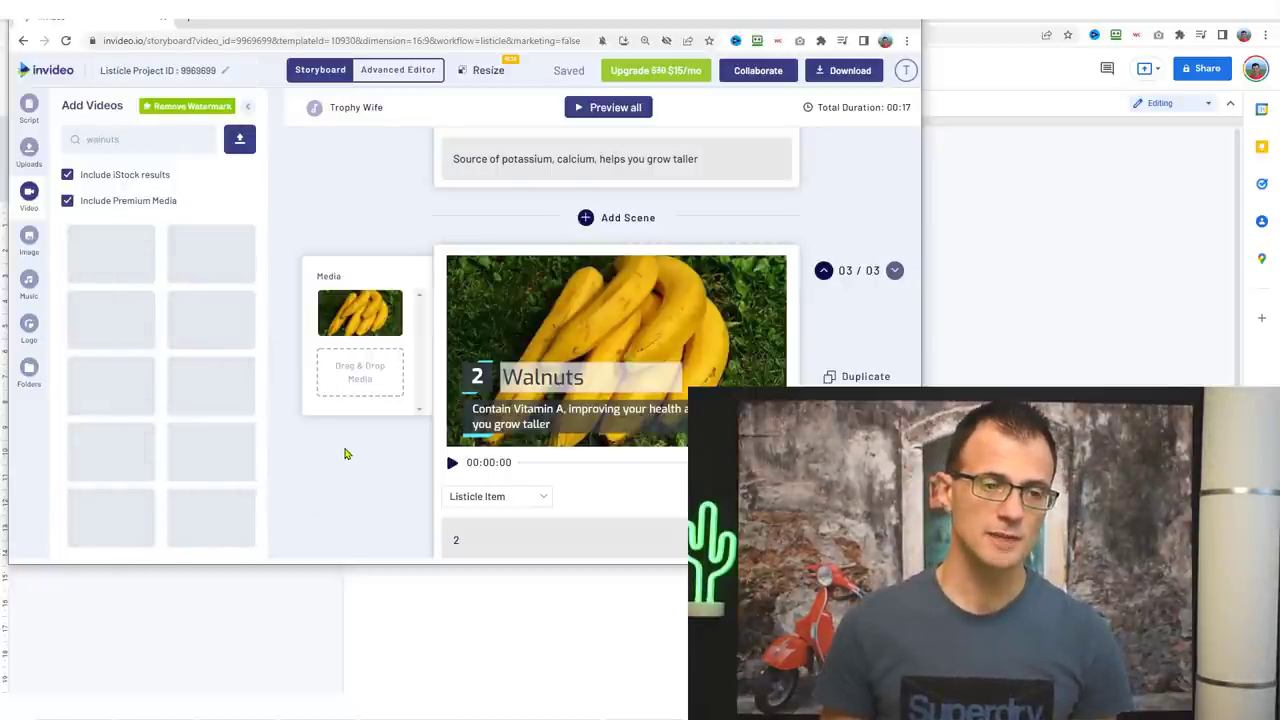
Replace the Walnuts scene's banana image with the 12-second iStock clip of shelled walnuts, trimmed to fit the scene, and play the scene
scroll(332, 440, "down", 1)
left_click_drag(203, 310, 362, 242)
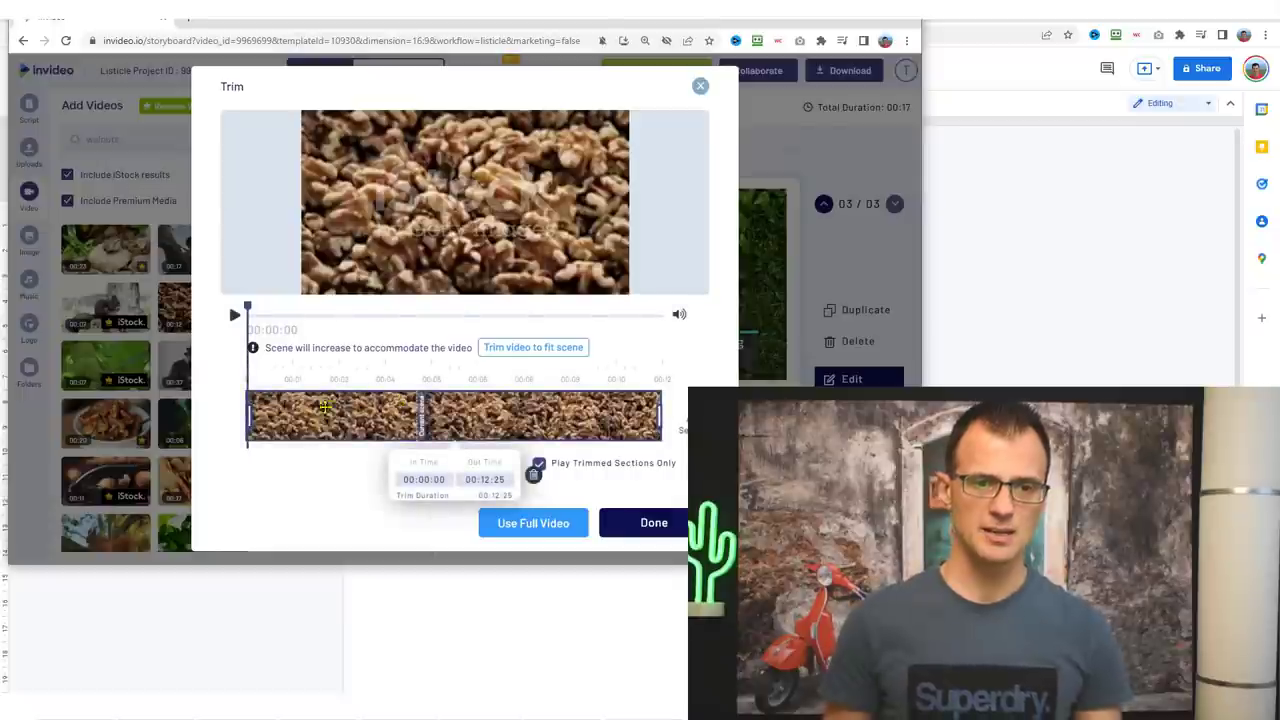
left_click(531, 348)
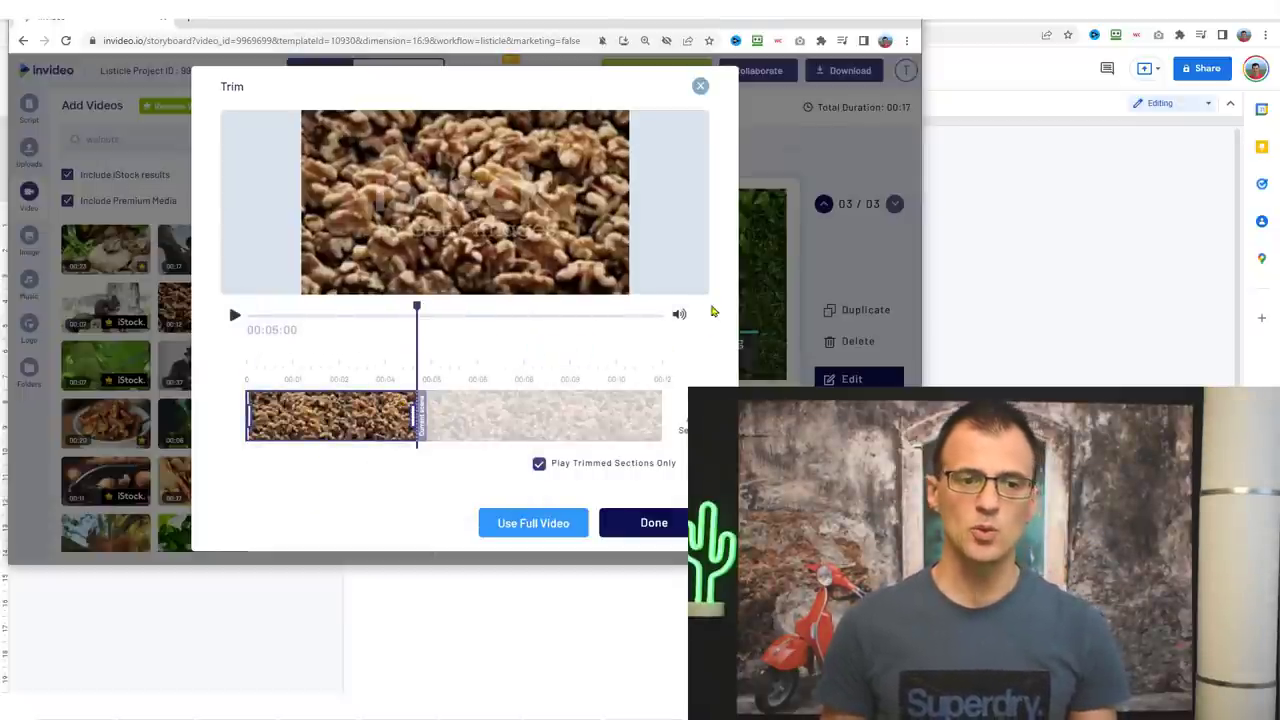
left_click(636, 520)
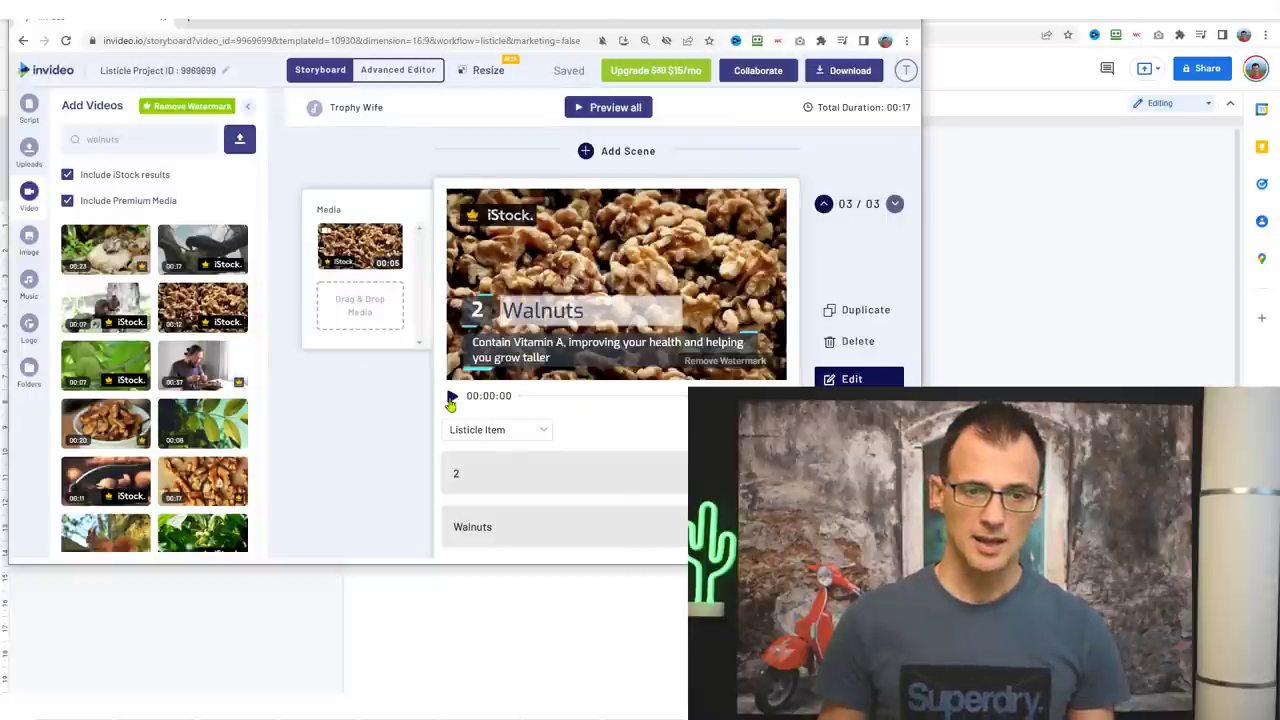
left_click(451, 398)
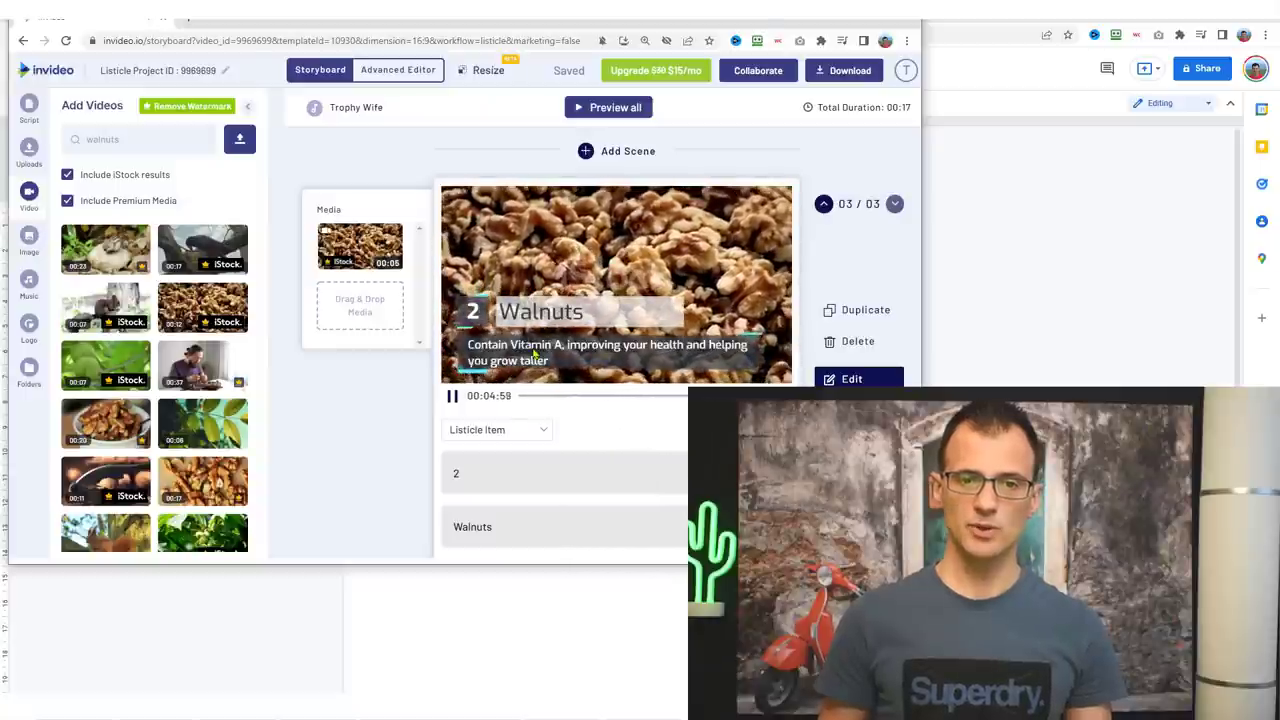
Duplicate the Walnuts scene and set the copy's item number to 3 and its heading to "Eggs"
scroll(866, 300, "down", 2)
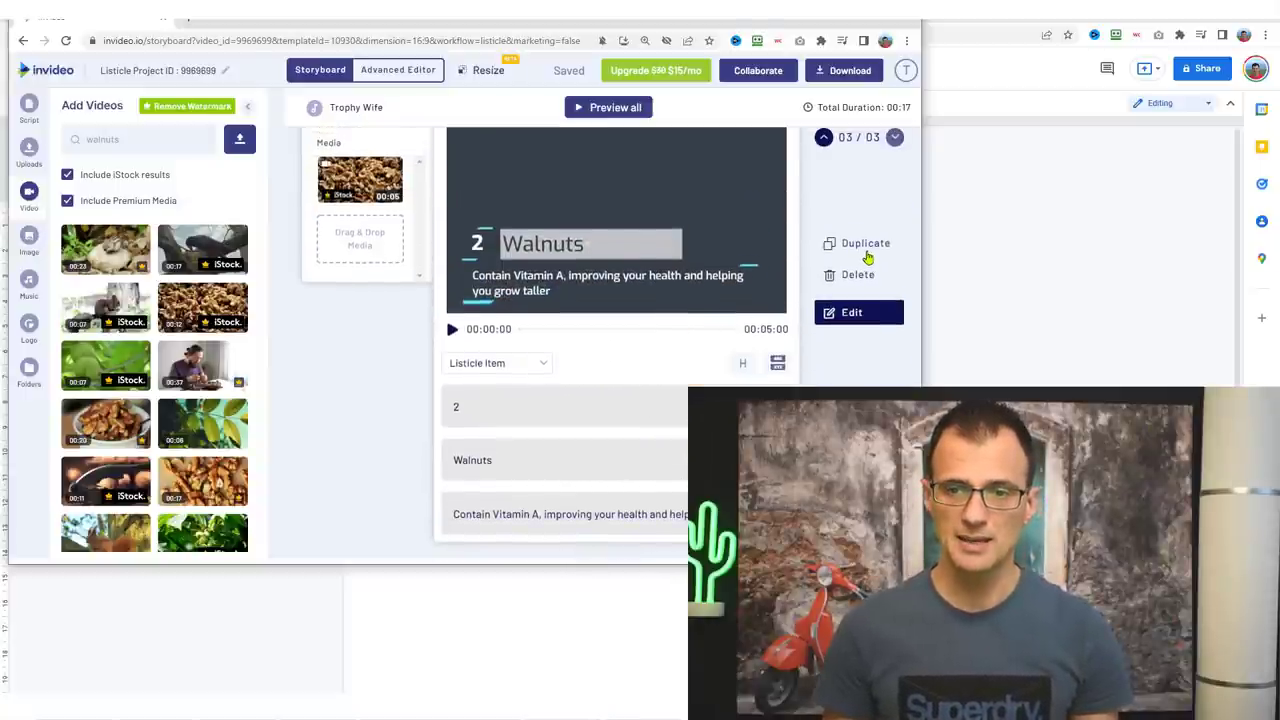
left_click(866, 245)
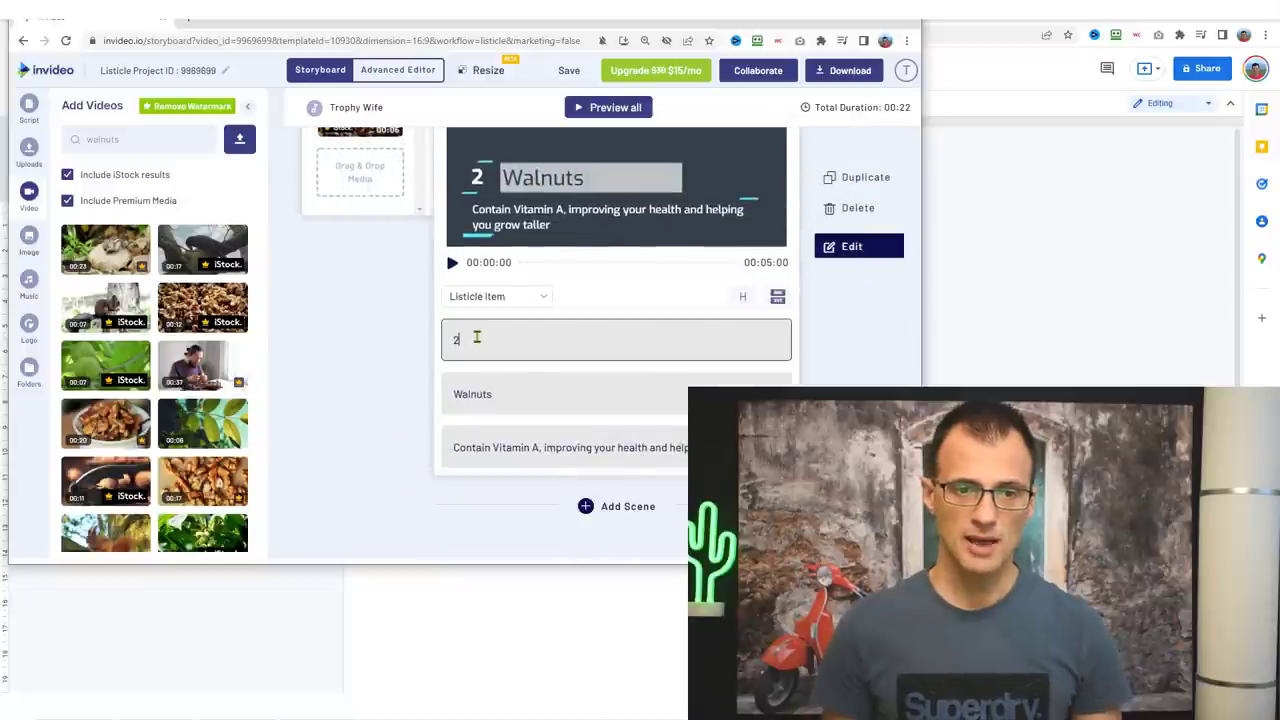
key("Tab")
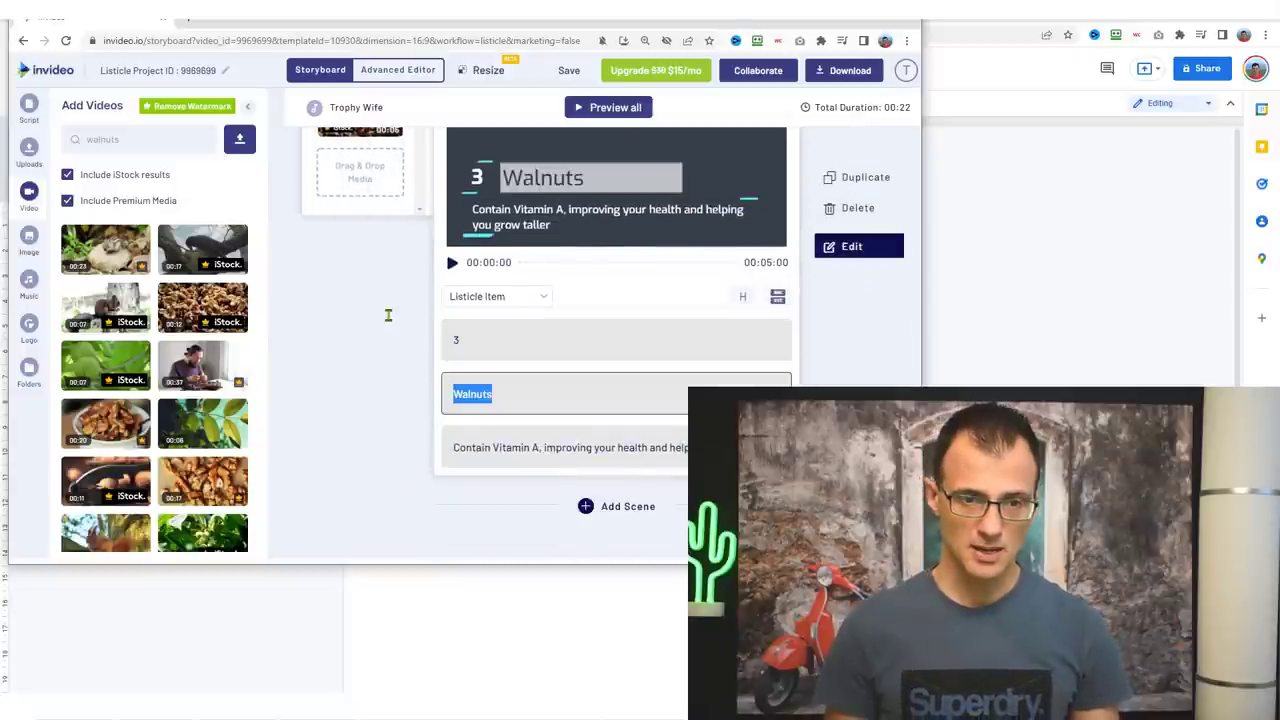
type("Eggs")
Replace the Eggs scene's information text with the document's description, "A study concluded that regularly eating eggs results in extra height gains"
key("alt+Tab")
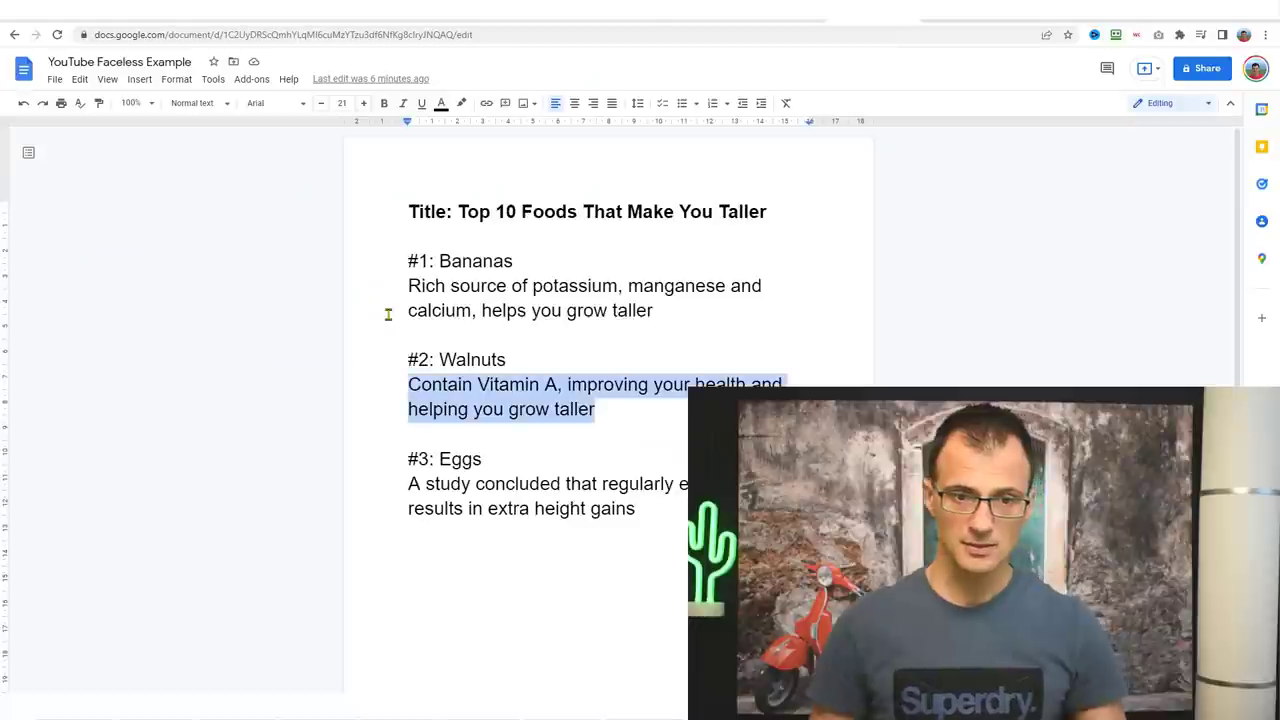
scroll(430, 425, "down", 3)
left_click_drag(409, 228, 618, 258)
key("ctrl+c")
key("alt+Tab")
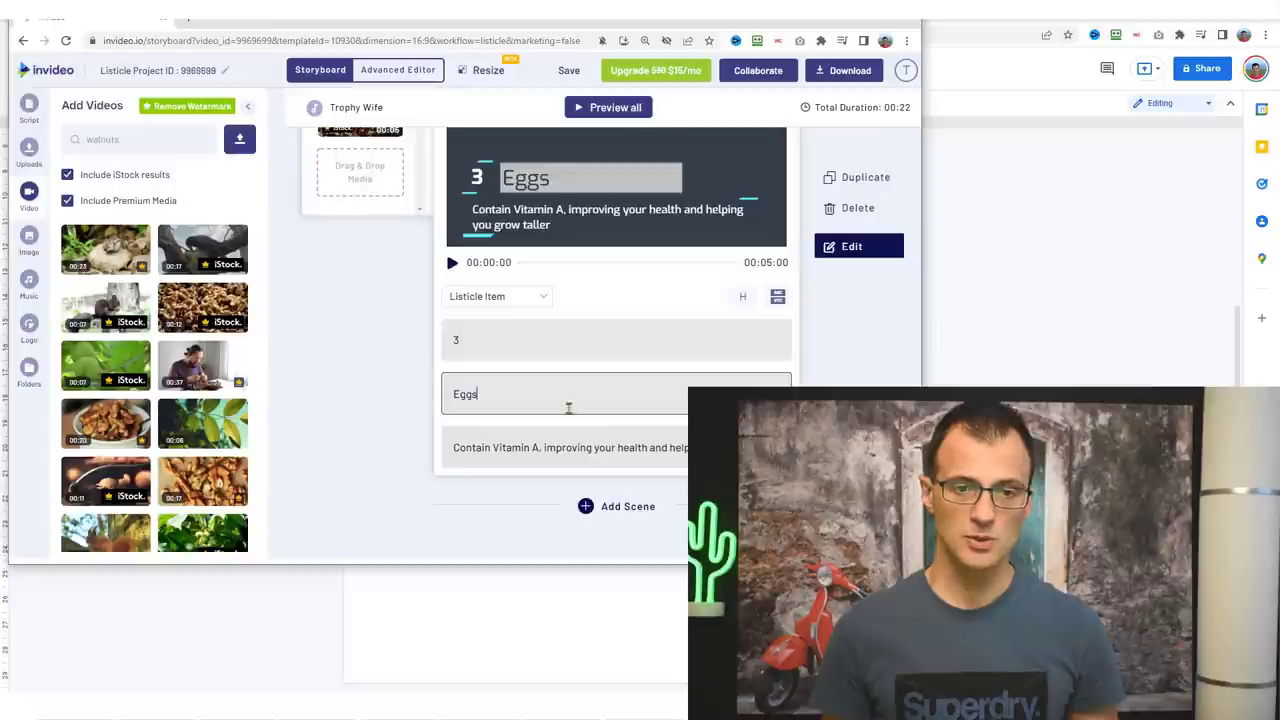
left_click(532, 448)
key("ctrl+a")
key("ctrl+v")
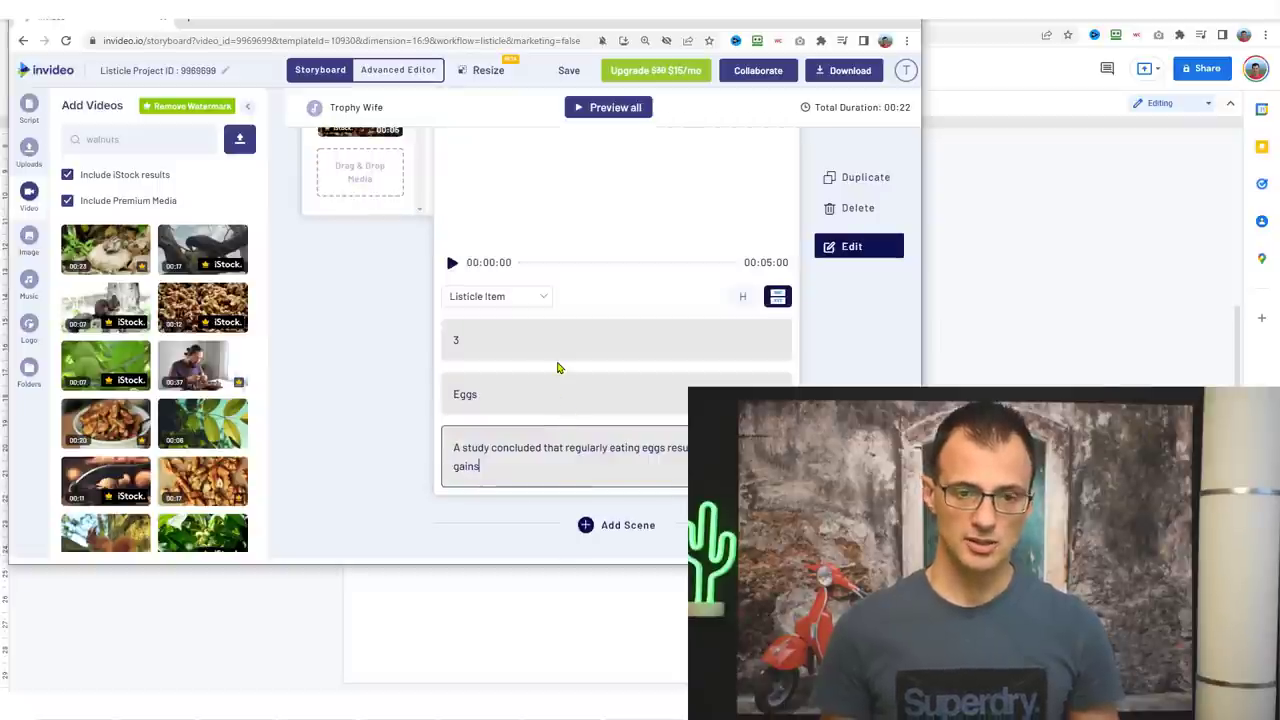
Search the stock videos for "eggs"
scroll(362, 370, "up", 2)
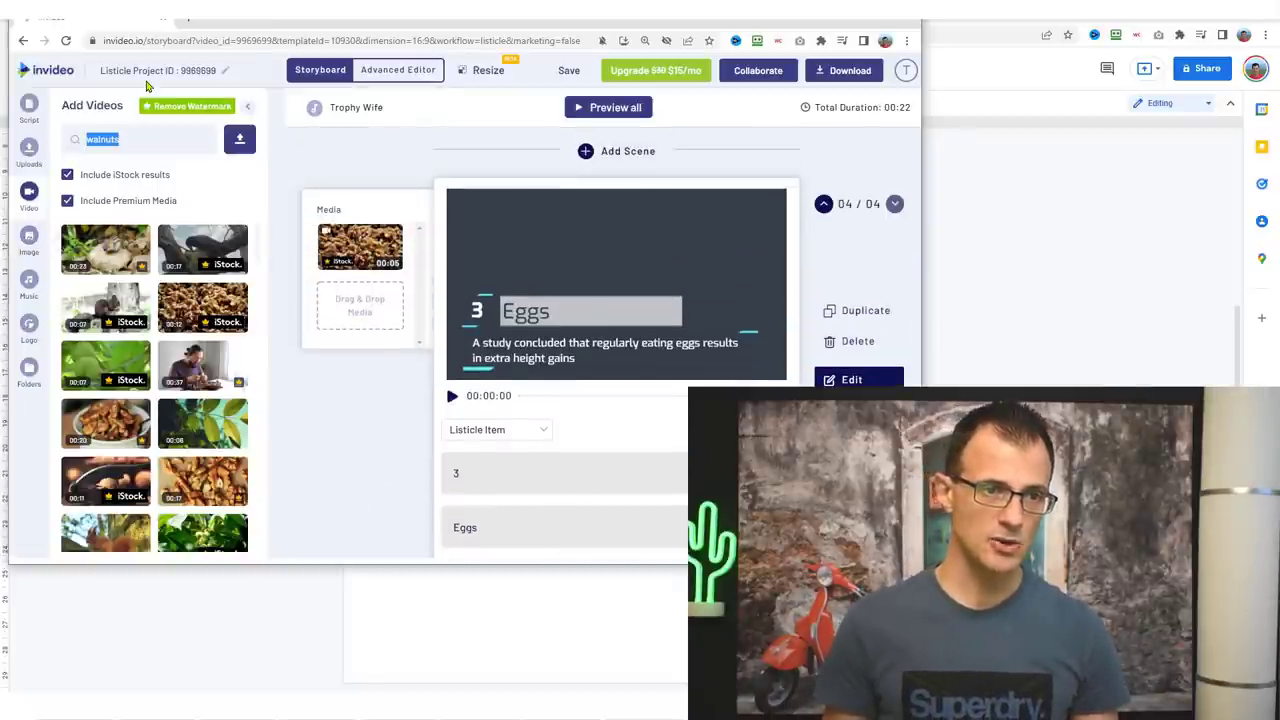
type("eggs")
key("Return")
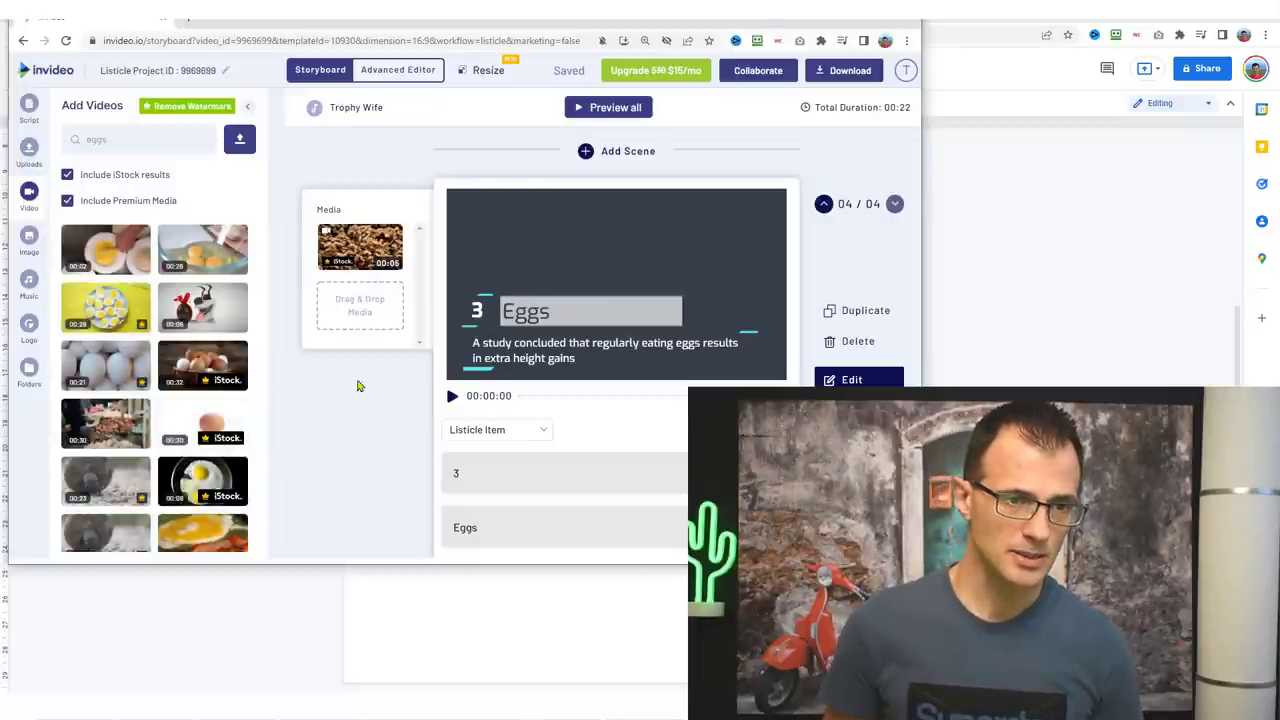
Replace the Eggs scene's walnut clip with the 28-second video of halved eggs on a yellow table, trimmed to fit the scene
left_click_drag(110, 315, 577, 268)
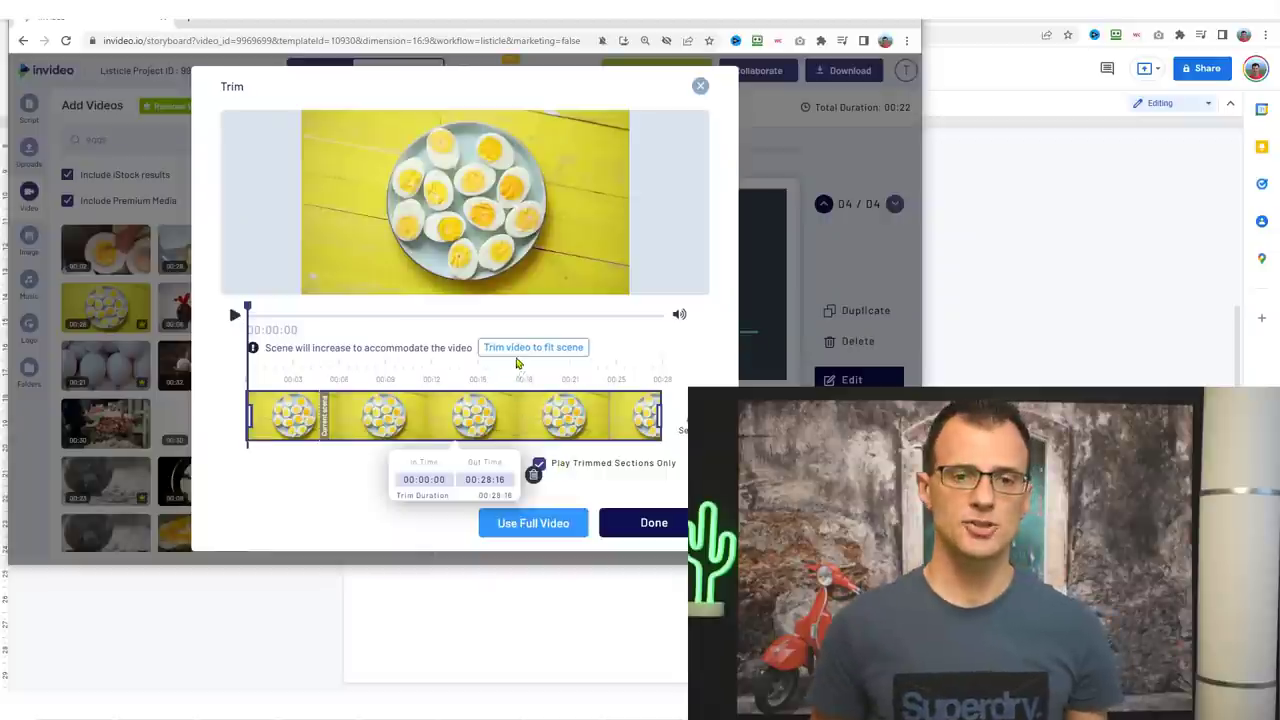
left_click(521, 350)
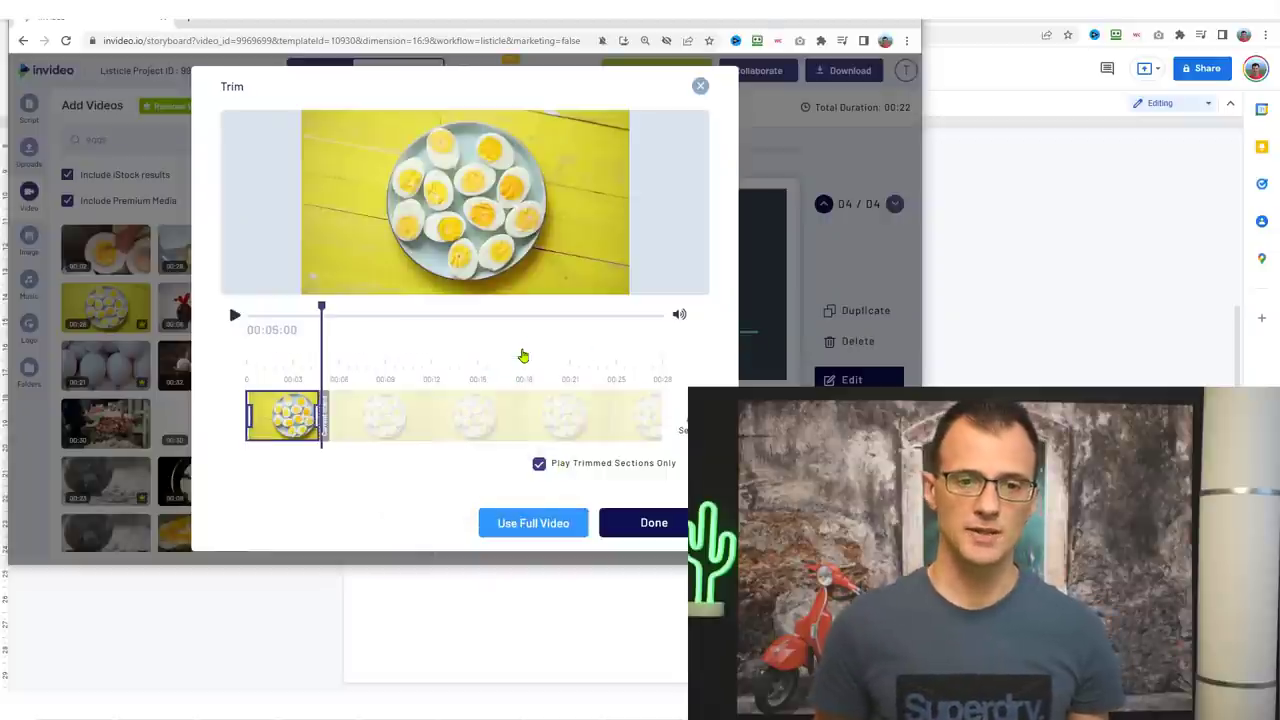
left_click(651, 517)
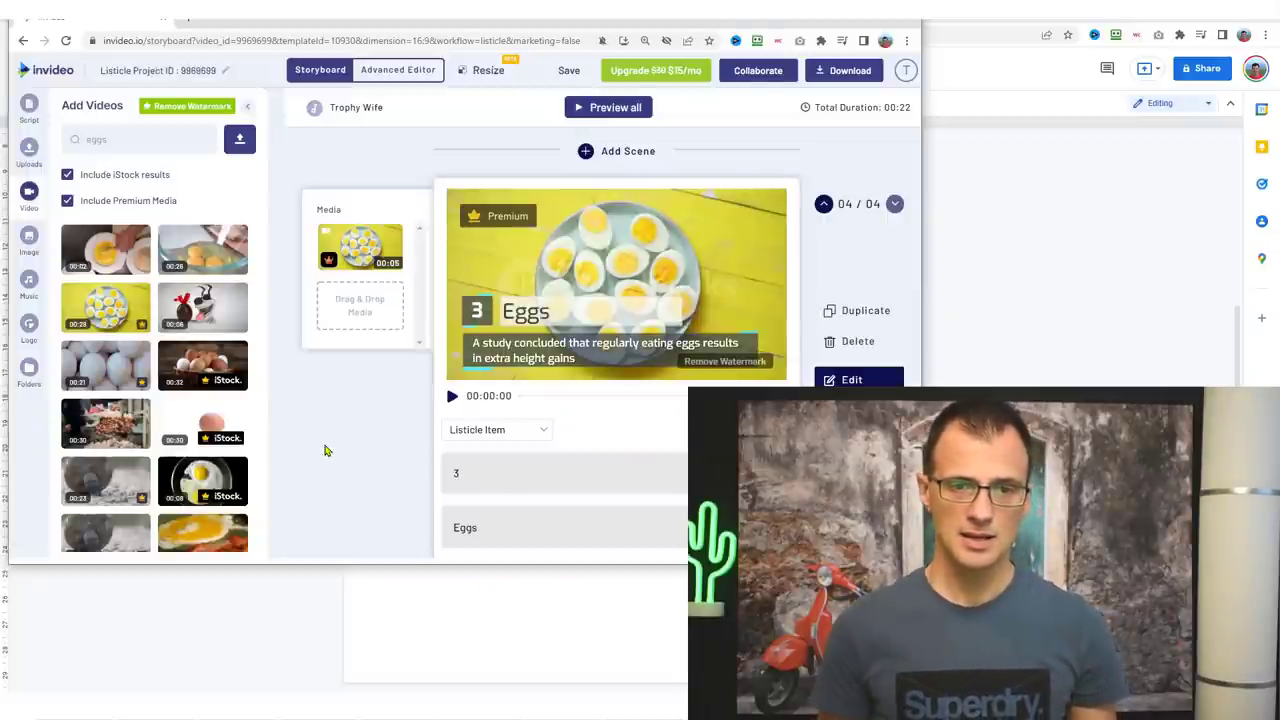
Preview the whole video from the headline scene, and close the preview
scroll(345, 455, "down", 3)
scroll(386, 505, "up", 2)
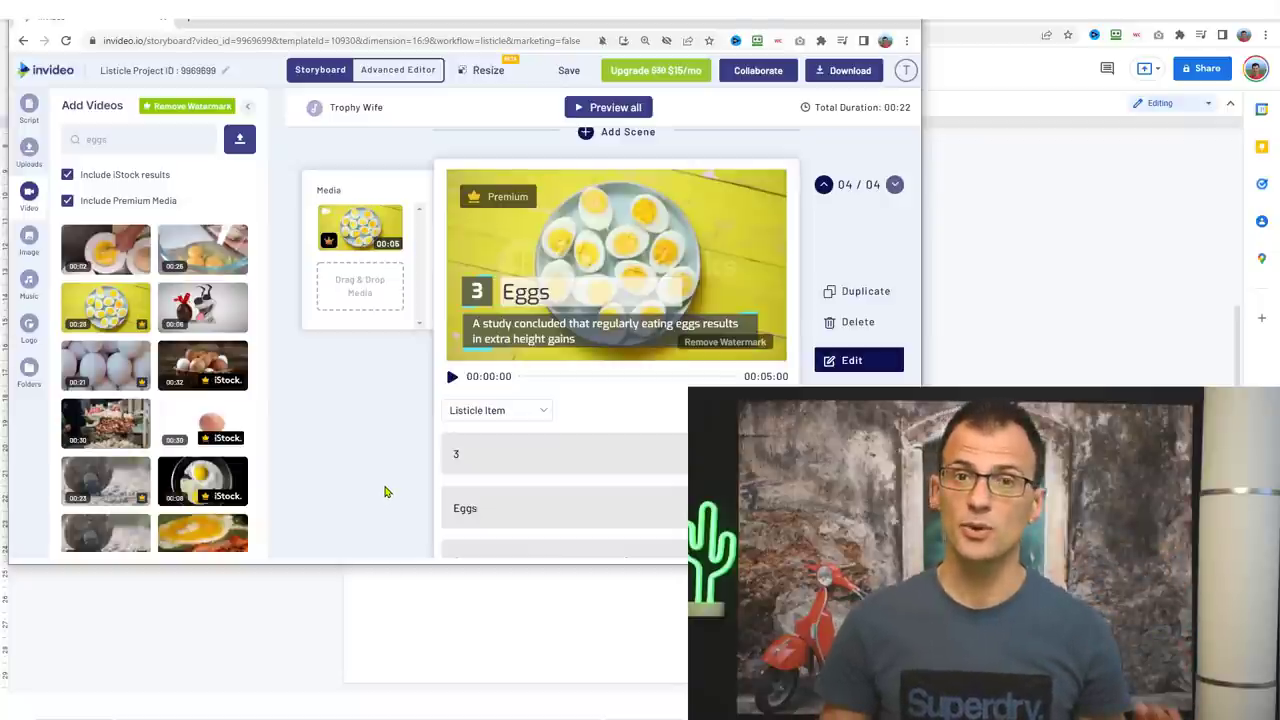
scroll(380, 440, "up", 10)
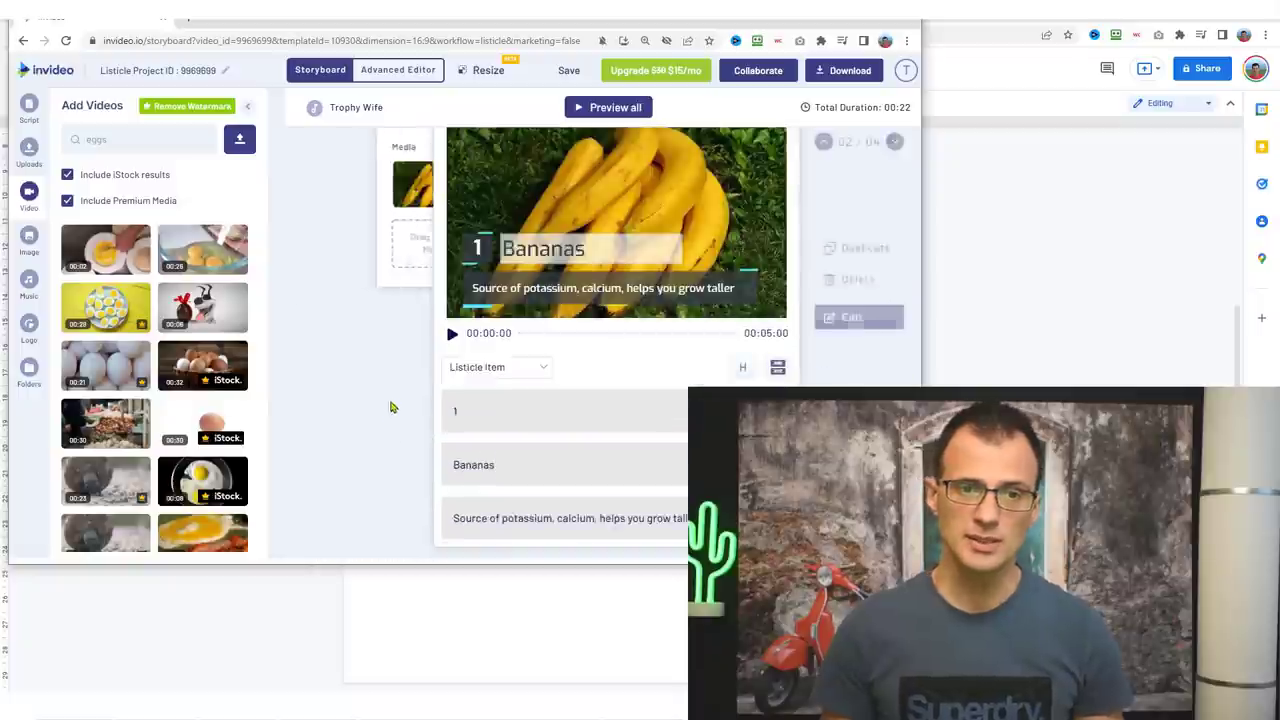
scroll(338, 456, "up", 3)
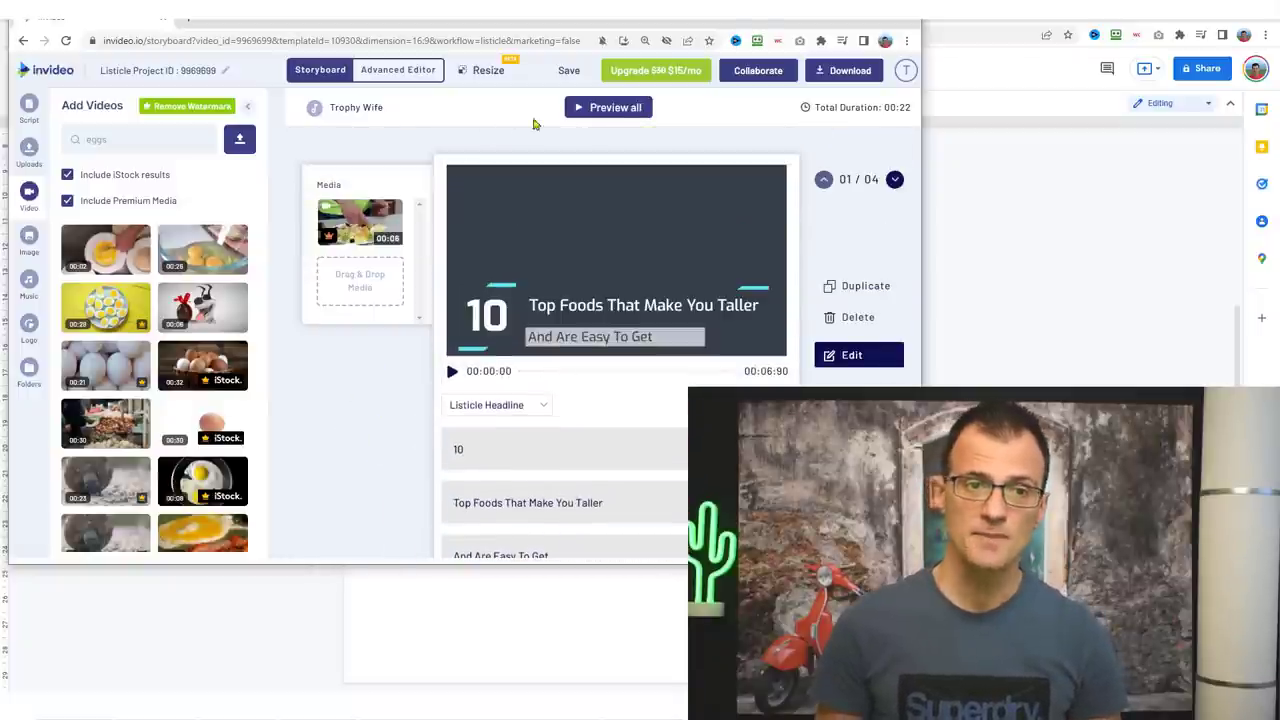
left_click(627, 110)
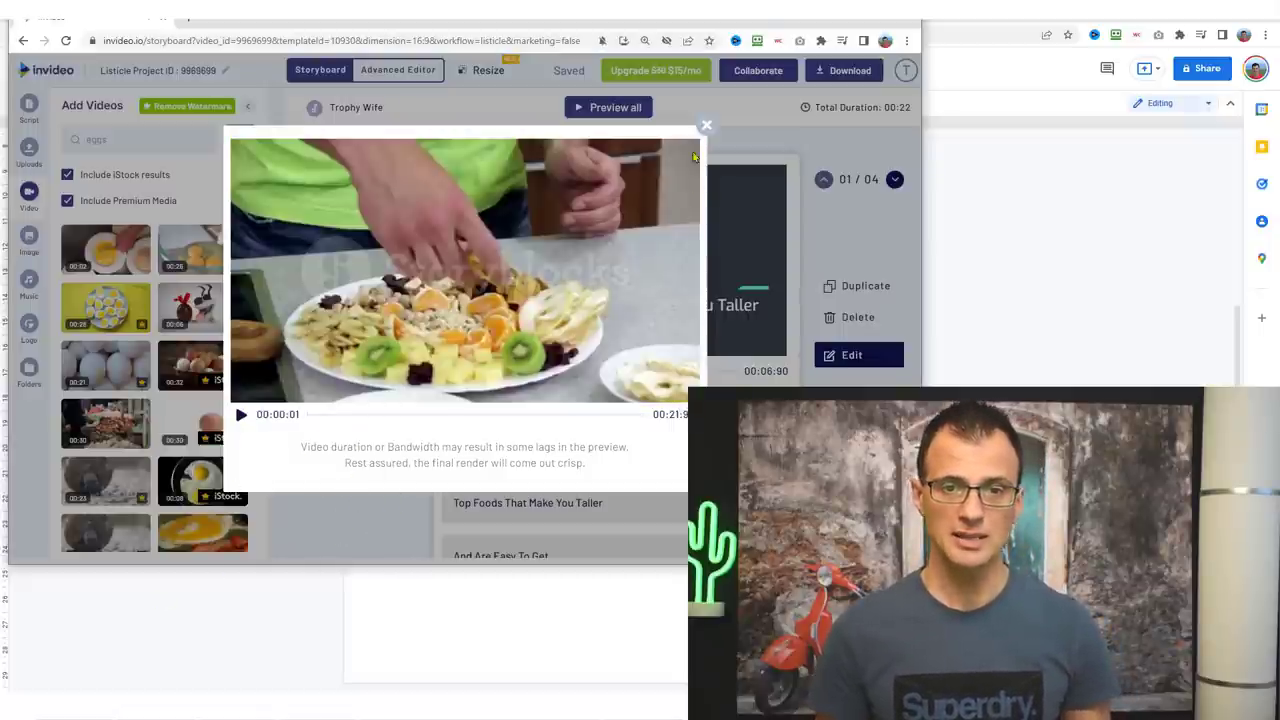
left_click(707, 125)
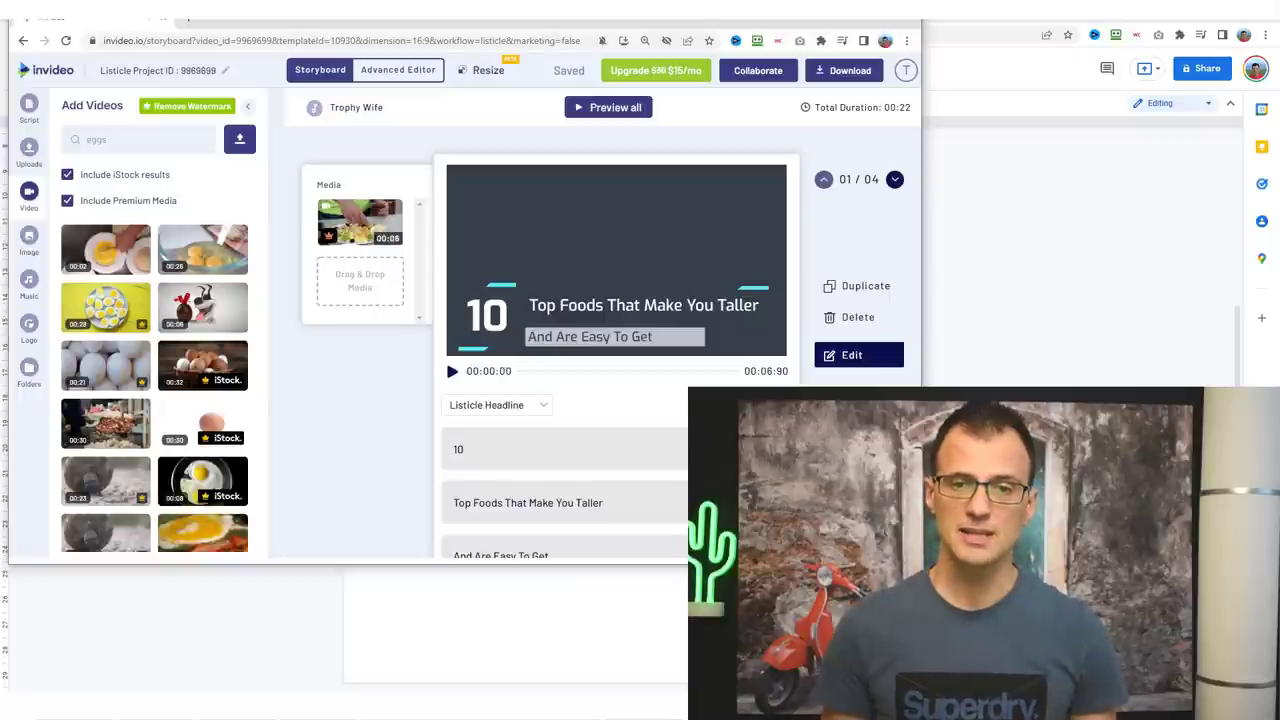
Open the Bananas scene in the advanced editor and extend its duration to 8.21 seconds
scroll(445, 357, "down", 5)
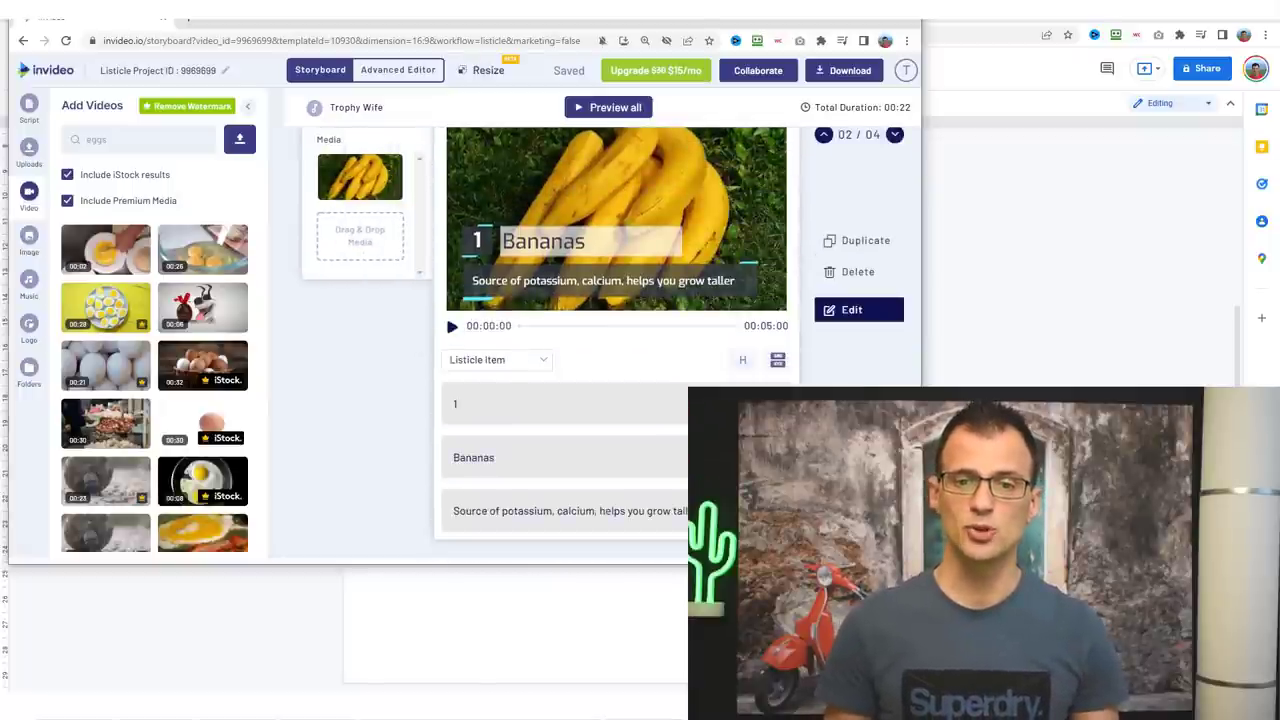
scroll(855, 372, "up", 5)
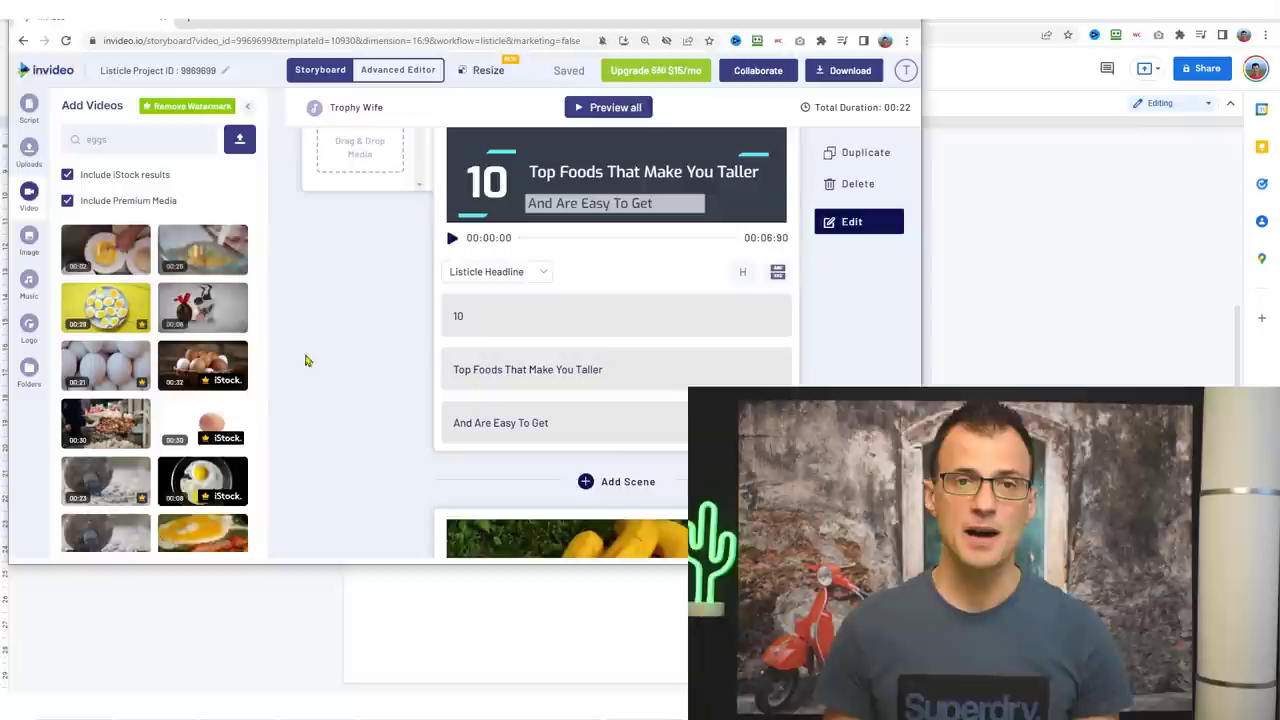
scroll(329, 437, "up", 2)
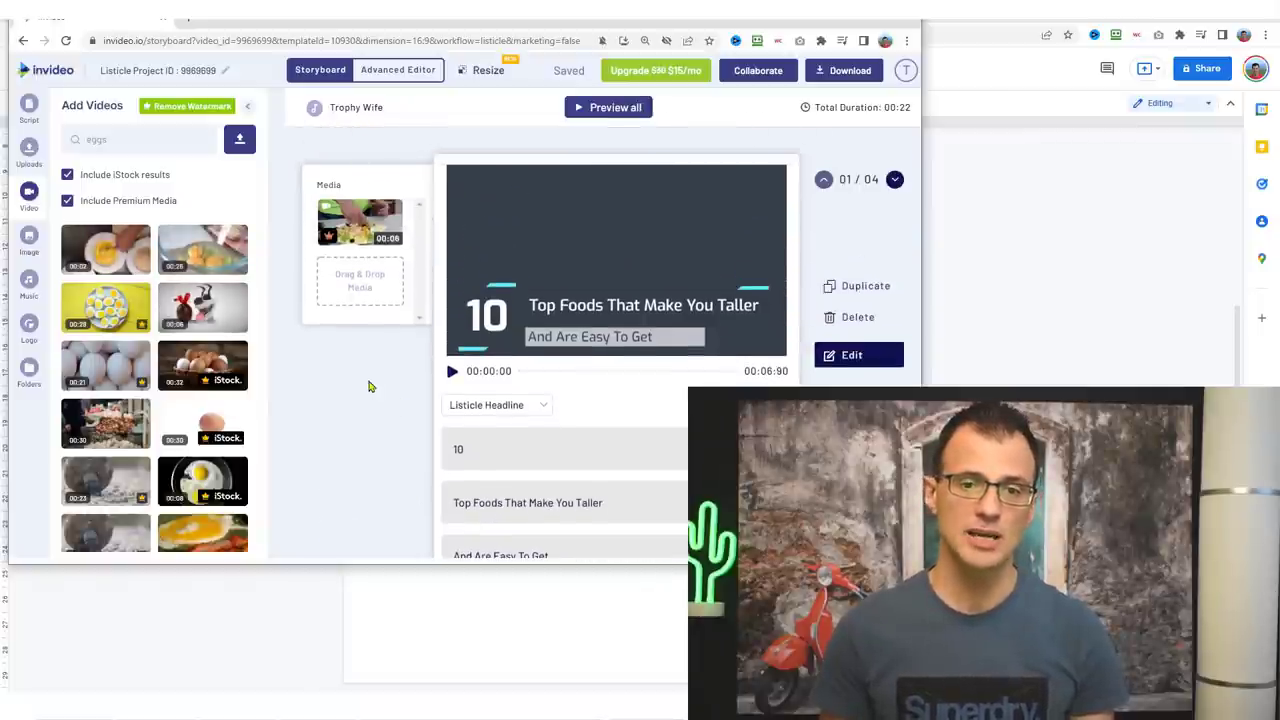
scroll(362, 388, "down", 6)
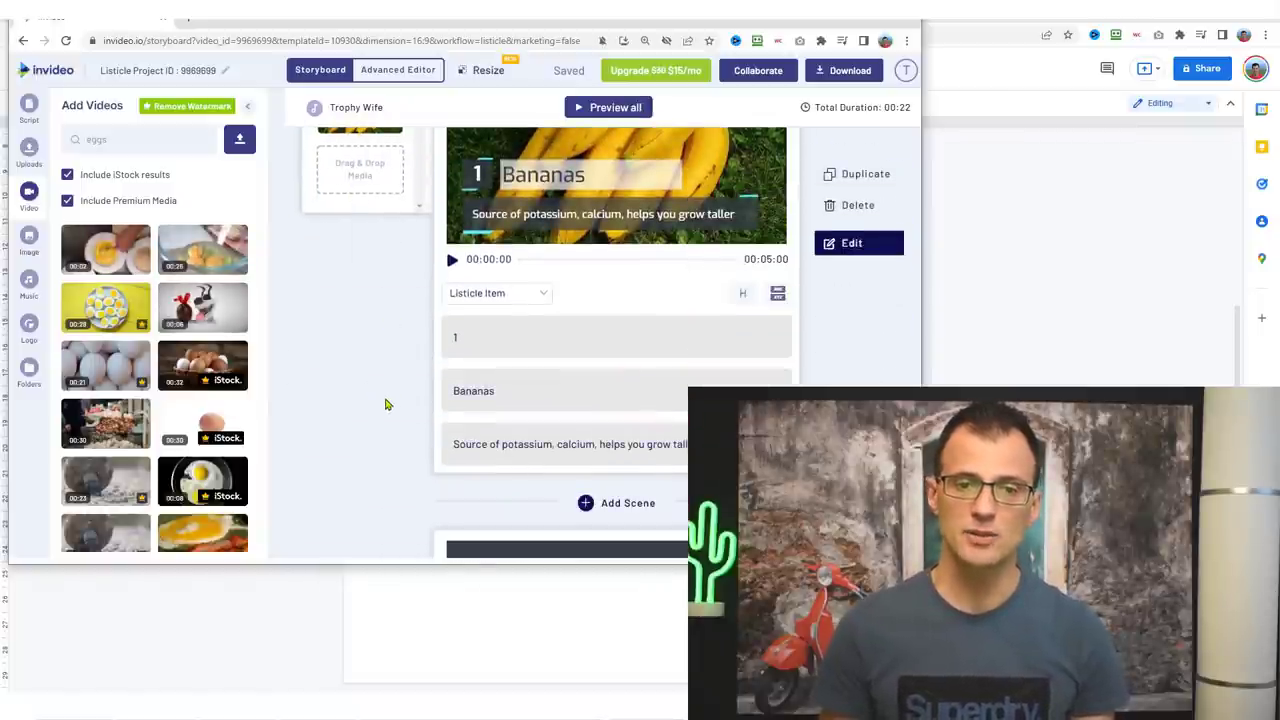
left_click(857, 244)
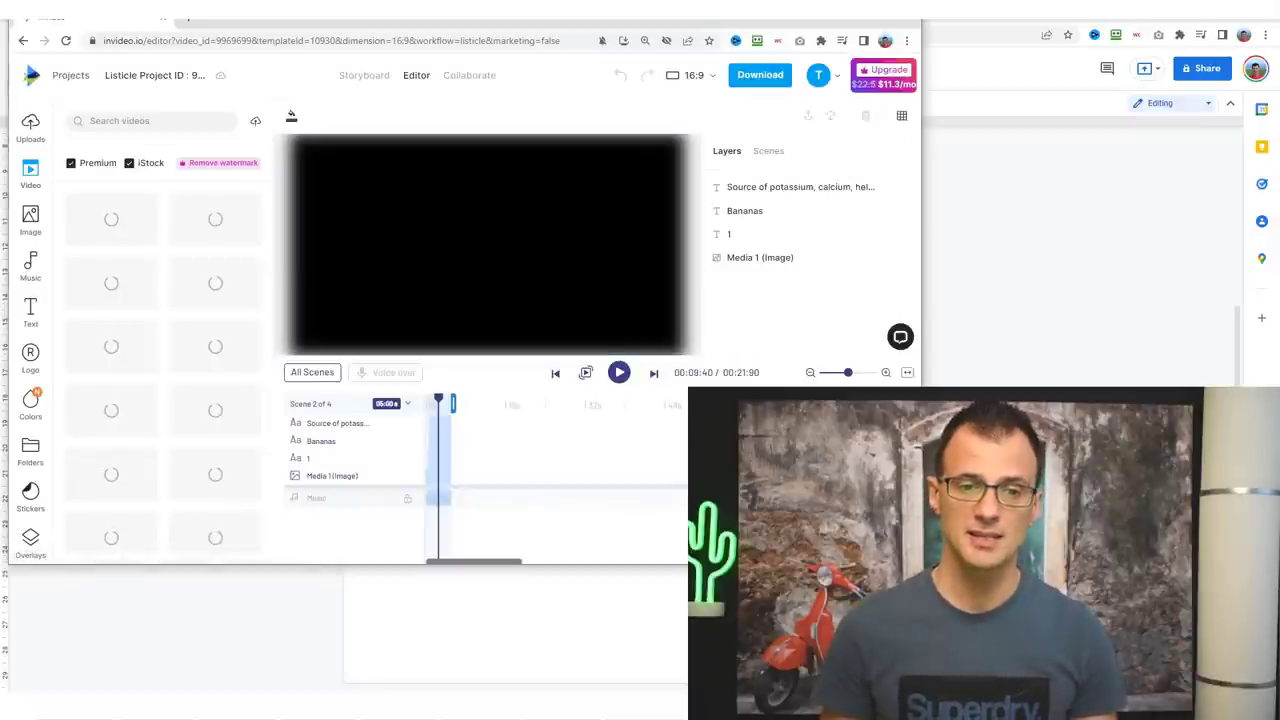
left_click(396, 407)
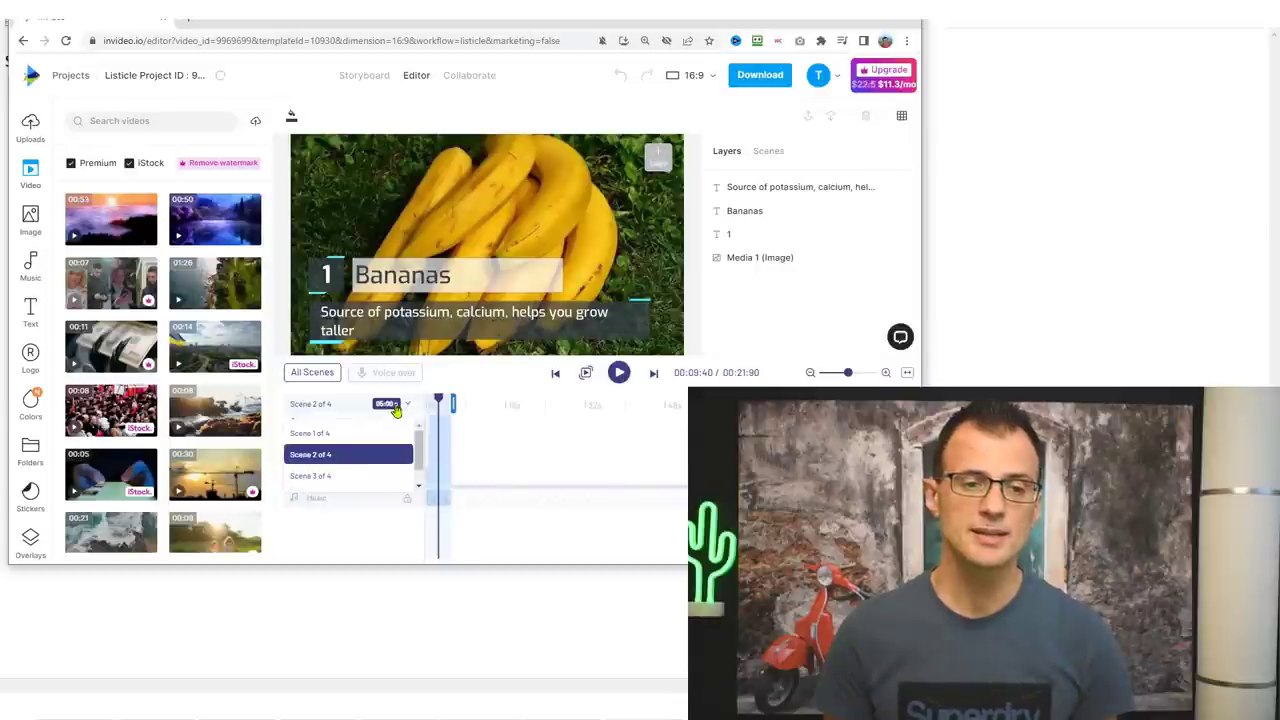
left_click_drag(453, 403, 470, 404)
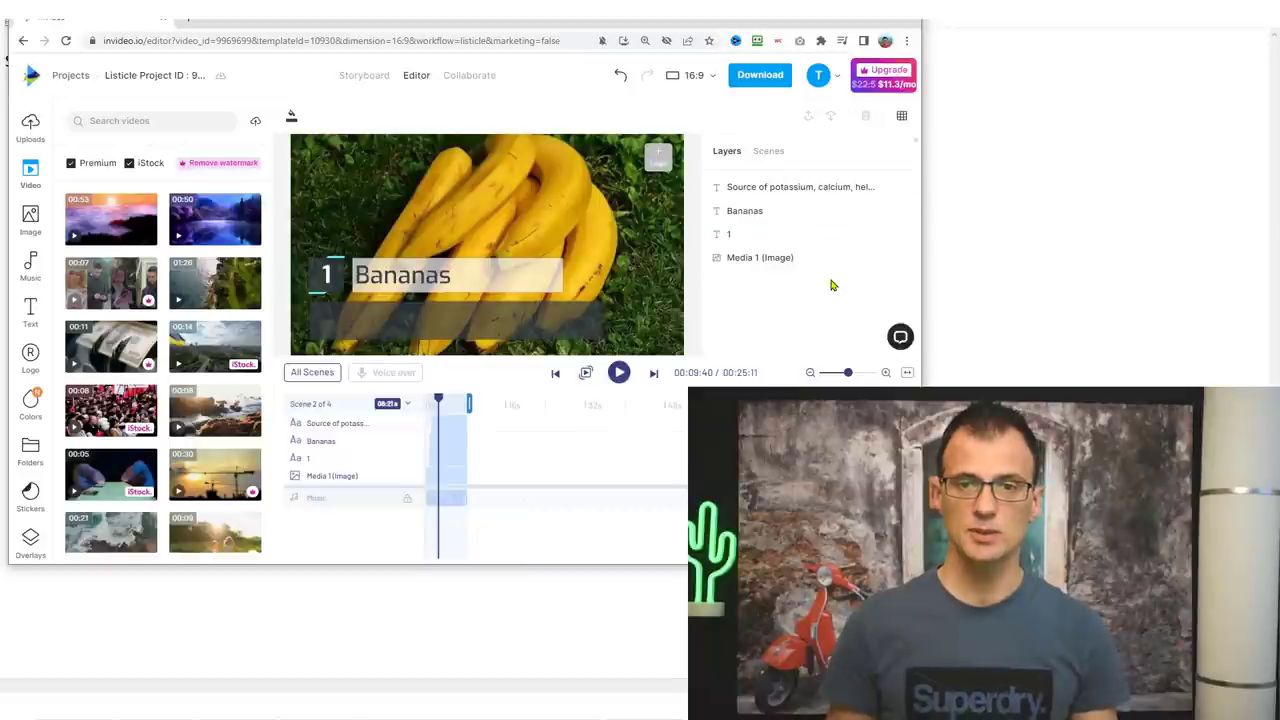
Return to the storyboard, look through its scenes from the headline to Eggs, and browse the stock music genres
left_click(360, 75)
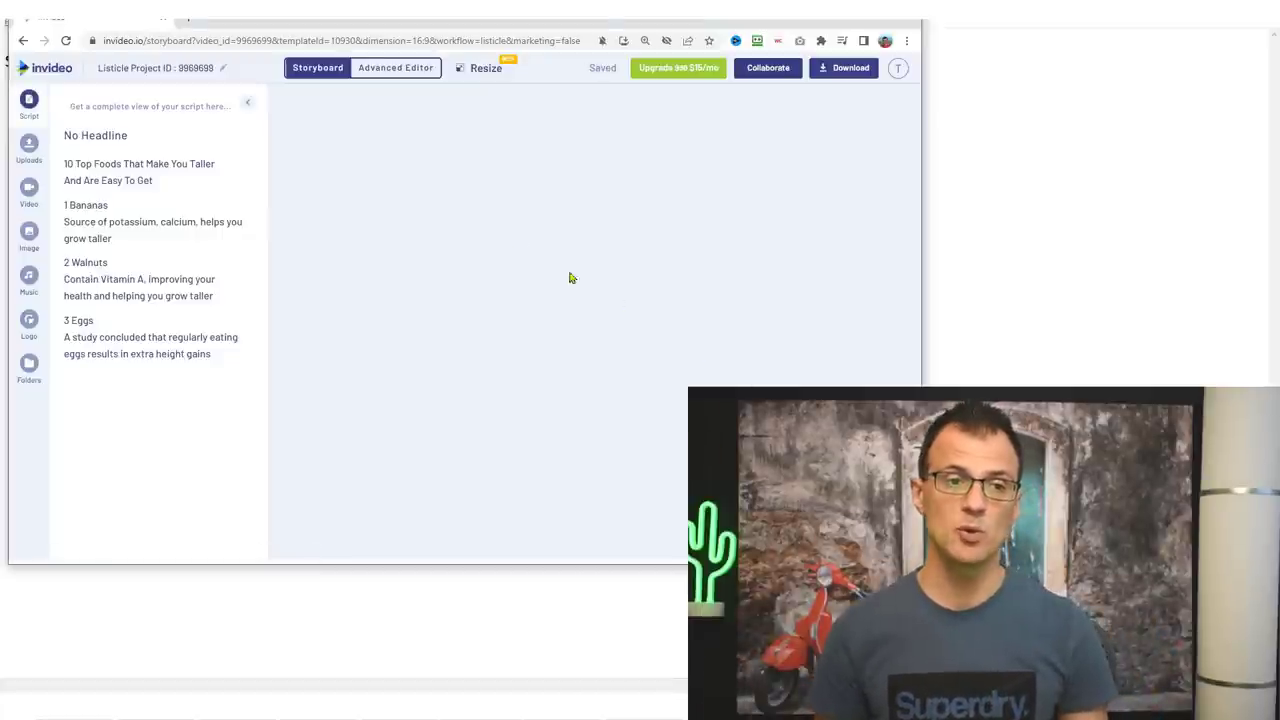
scroll(886, 210, "down", 3)
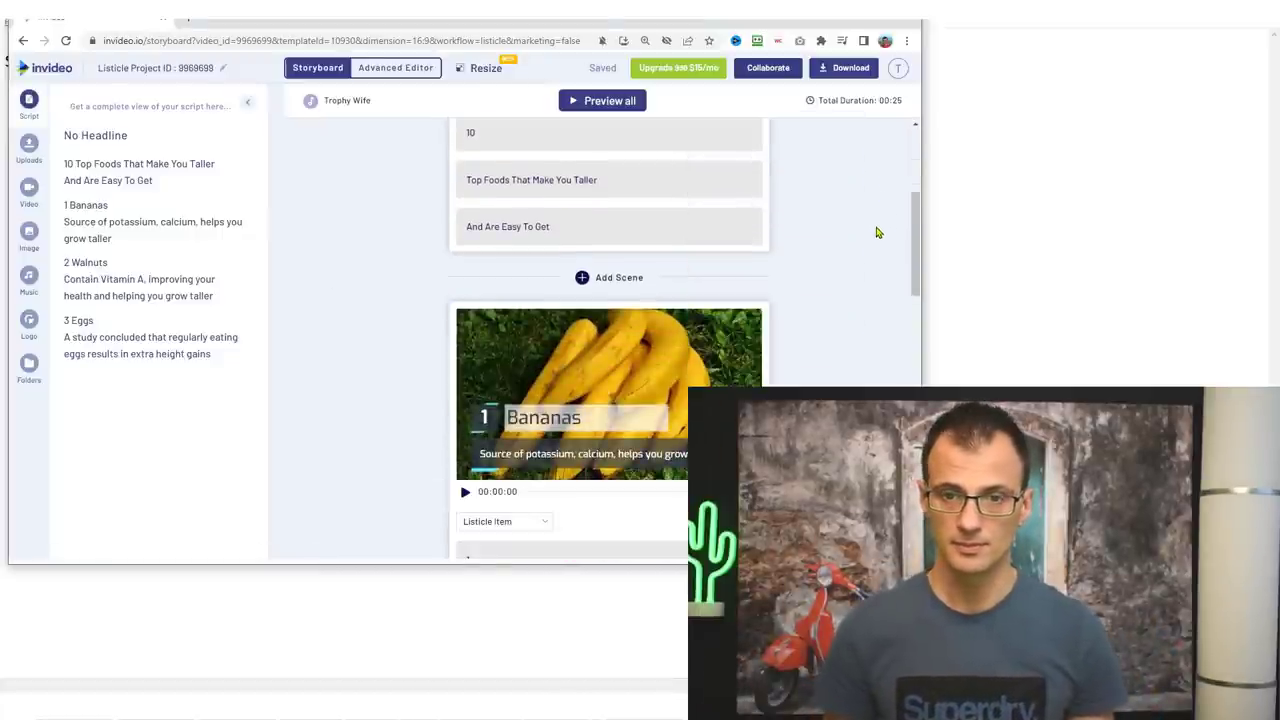
scroll(869, 290, "up", 2)
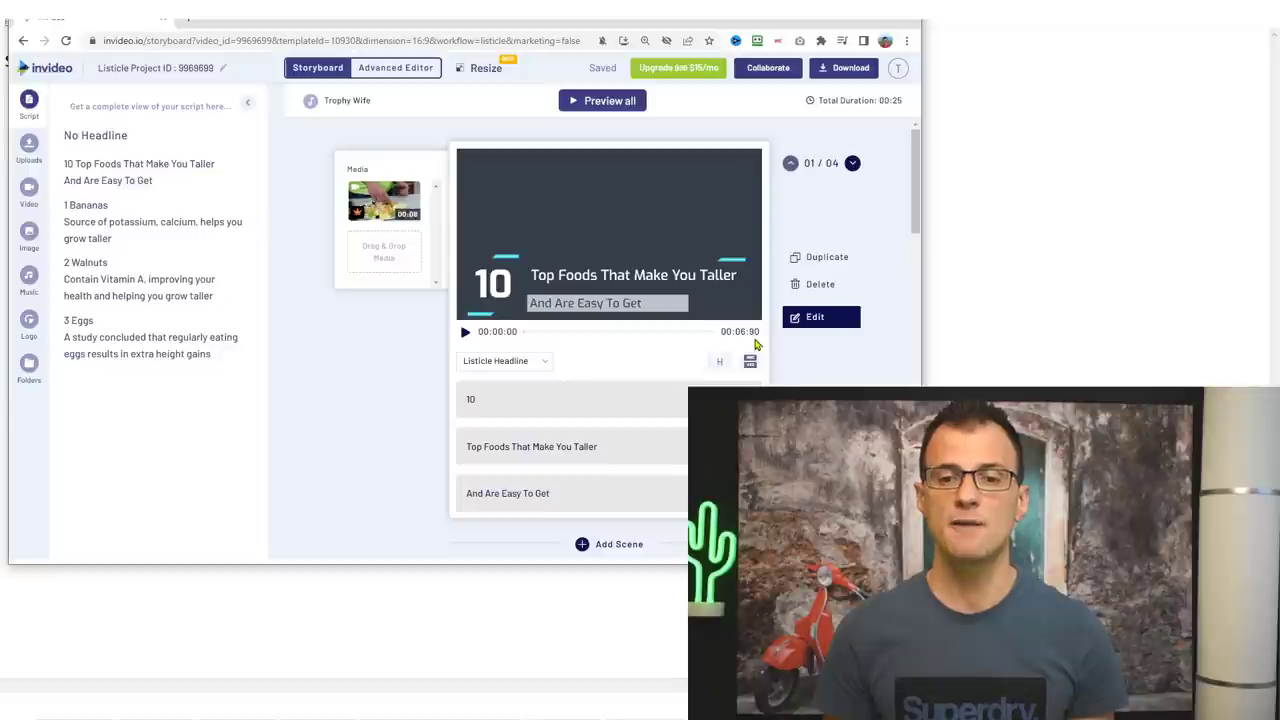
scroll(810, 345, "down", 3)
scroll(824, 367, "down", 8)
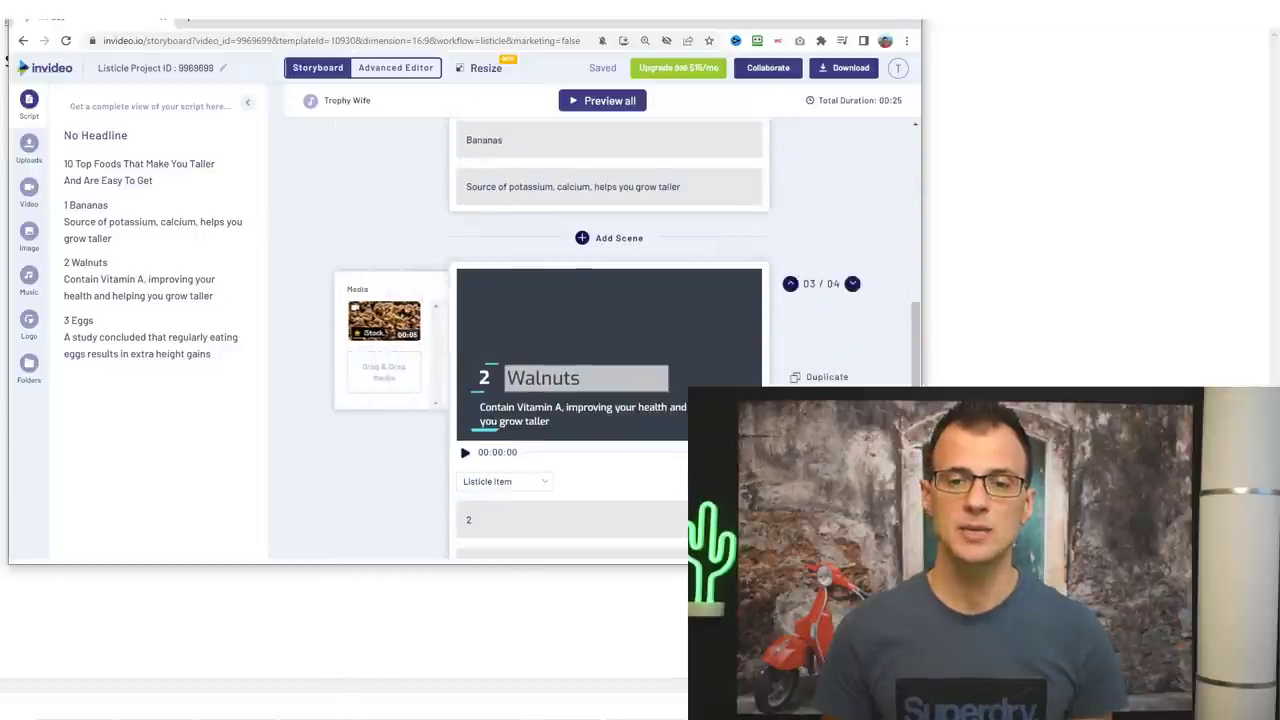
scroll(716, 202, "down", 2)
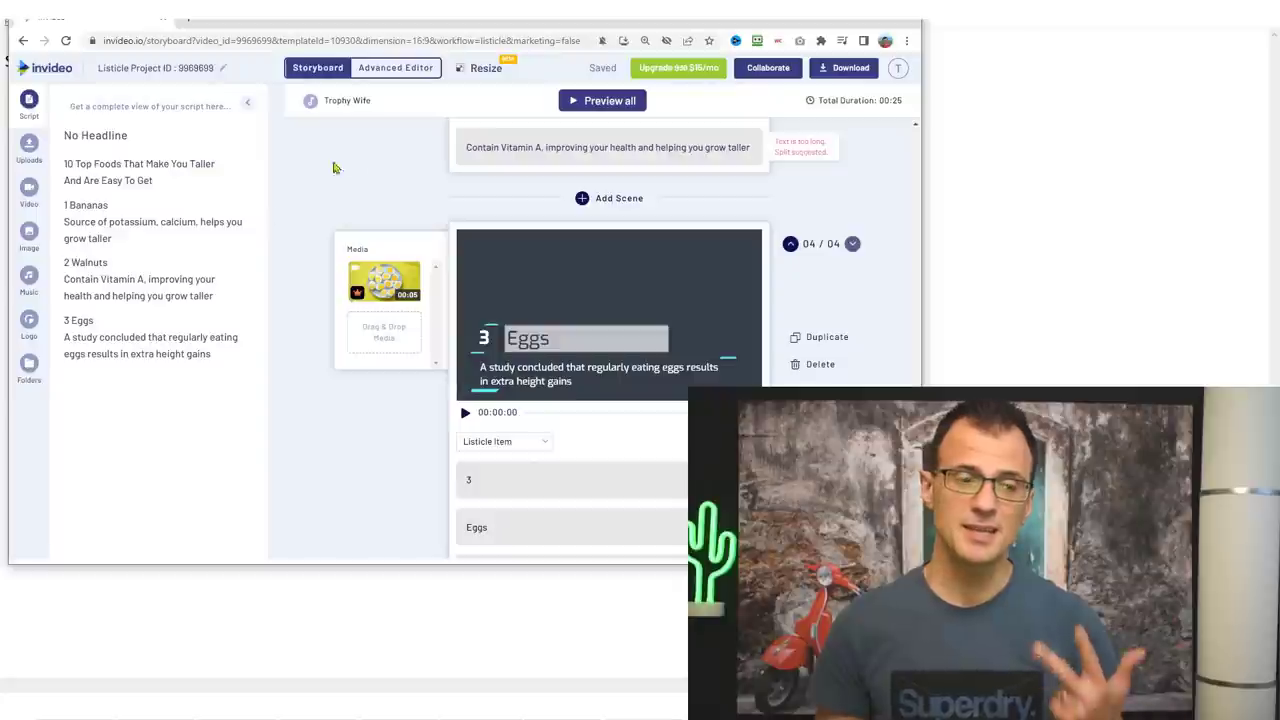
left_click(29, 277)
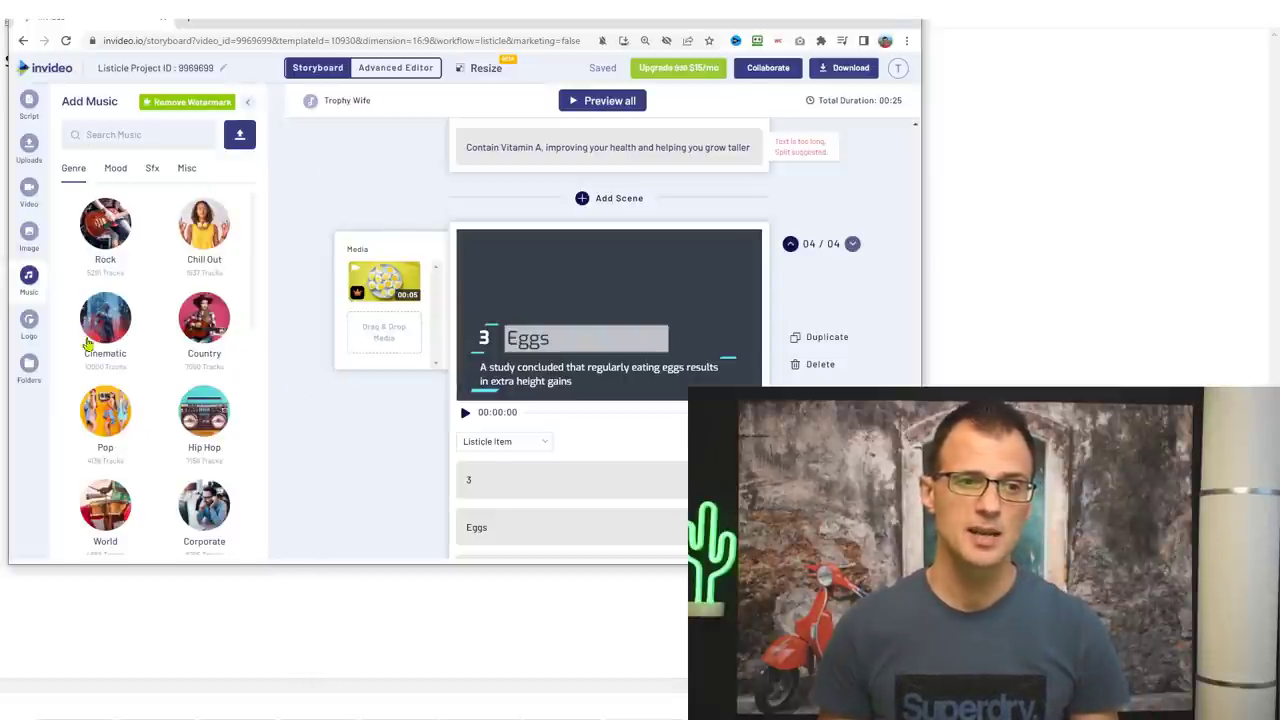
scroll(100, 330, "down", 3)
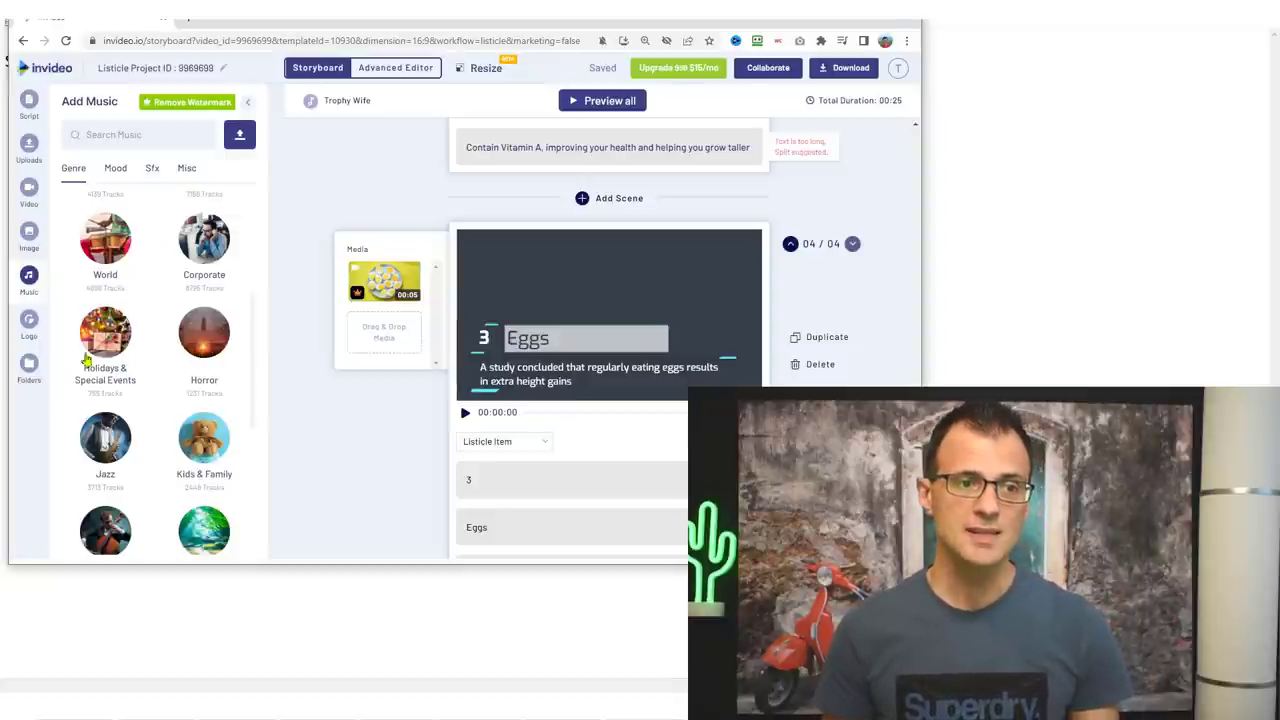
Reopen the advanced editor, select the Bananas scene, and view the music library and the voice-over options
left_click(393, 76)
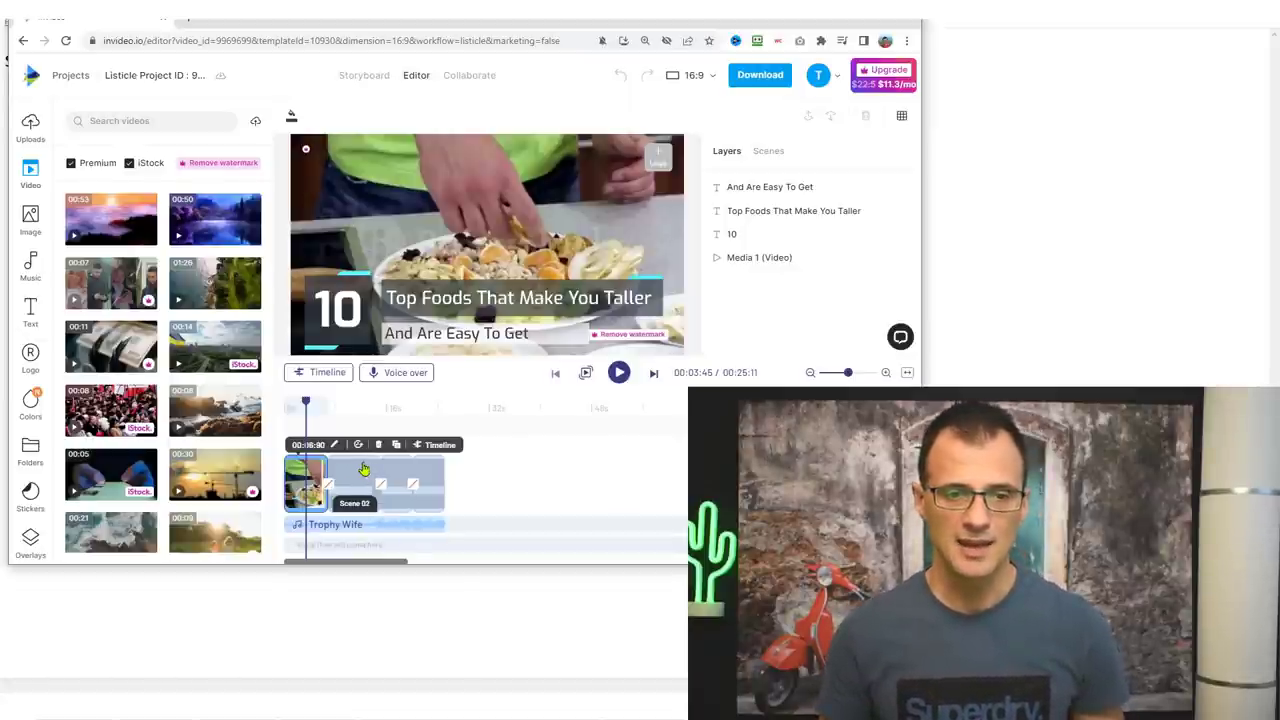
left_click(358, 470)
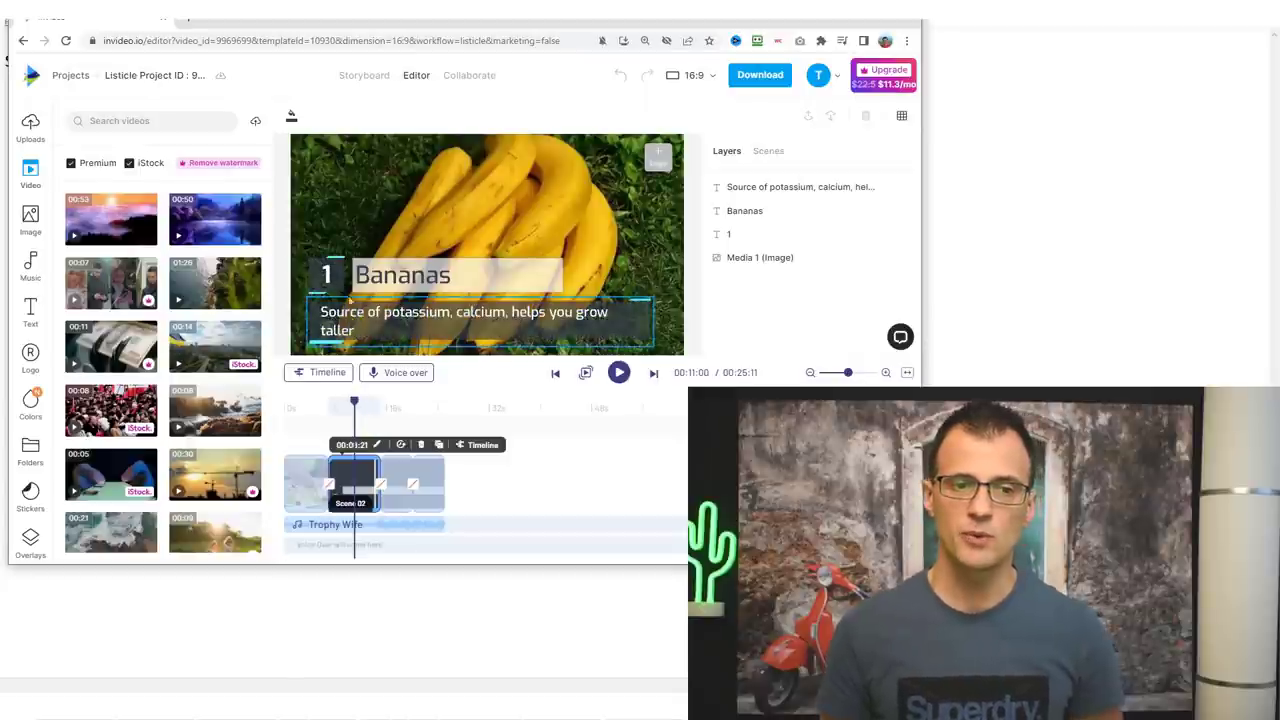
left_click(400, 524)
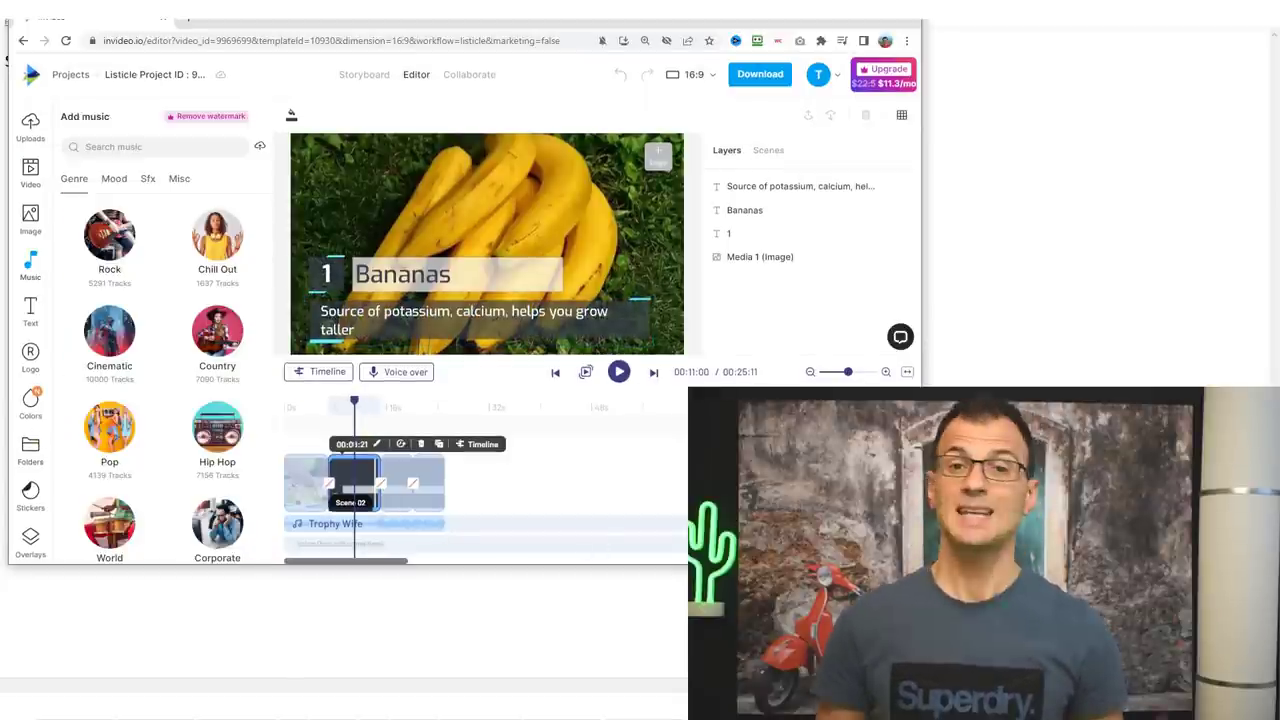
left_click(400, 372)
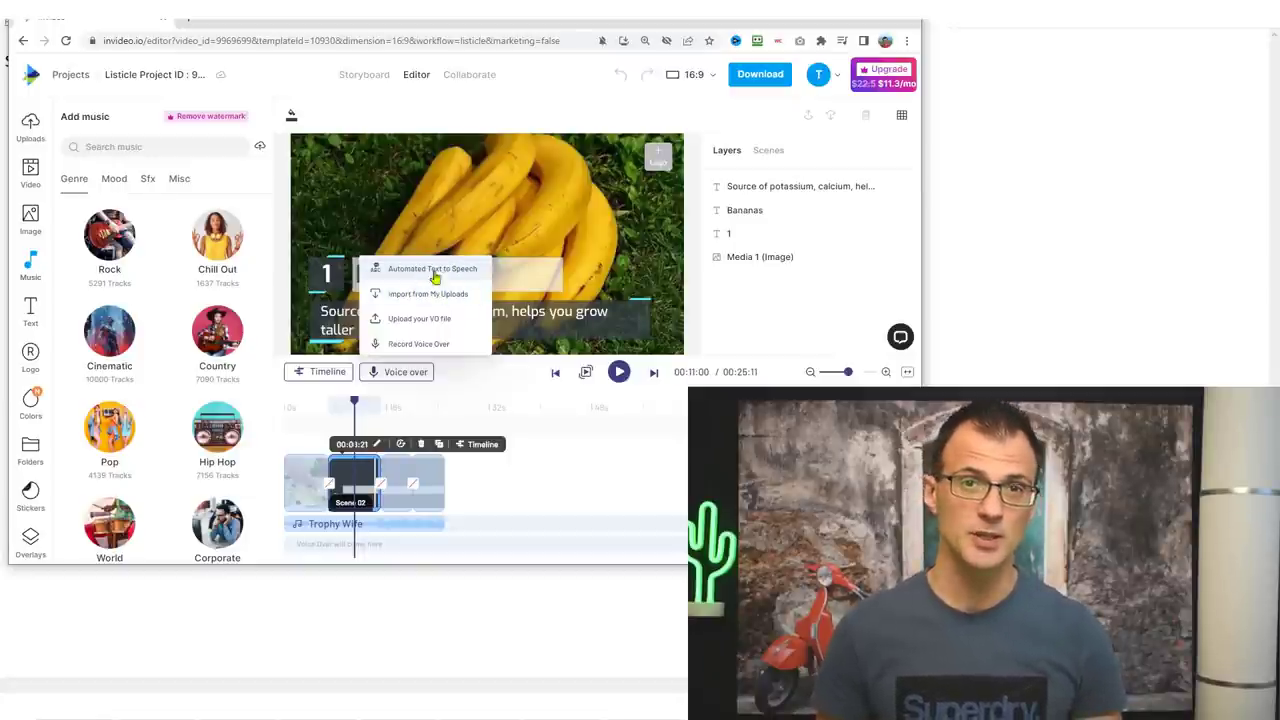
left_click(925, 369)
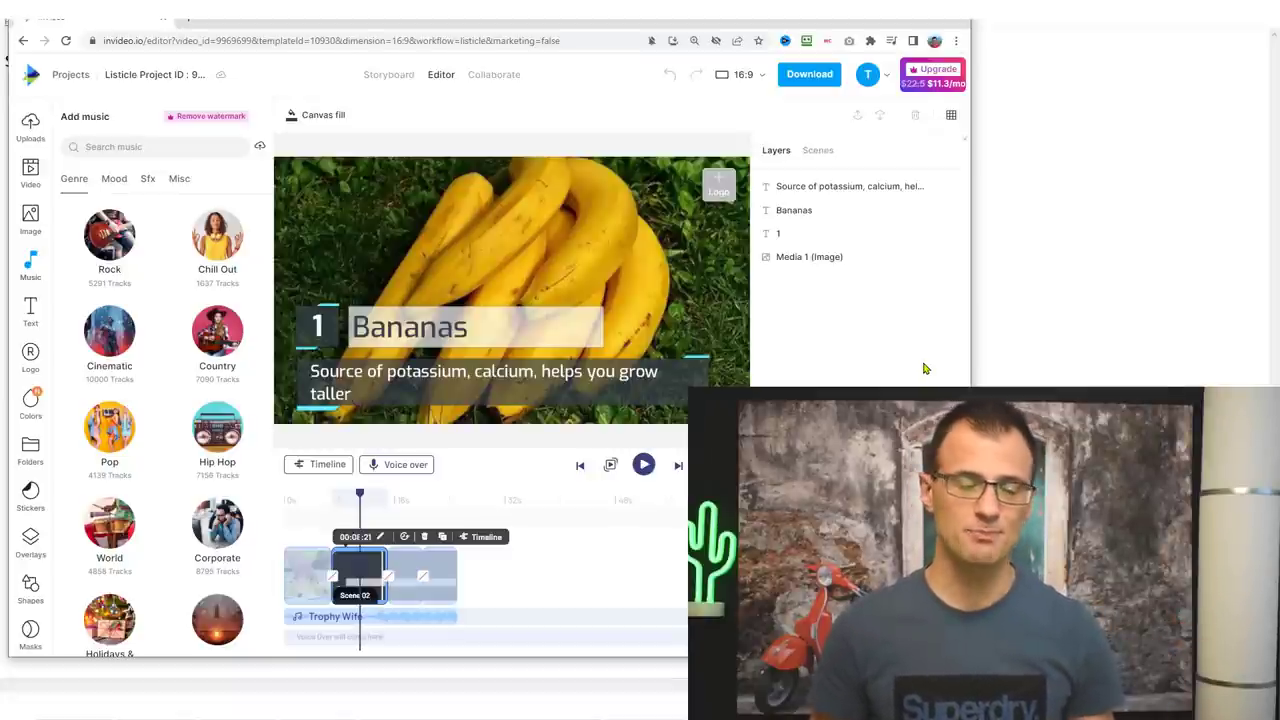
Open the project's Collaborate view, skip the tour, and copy the team invite link from the sharing dialog
left_click(502, 83)
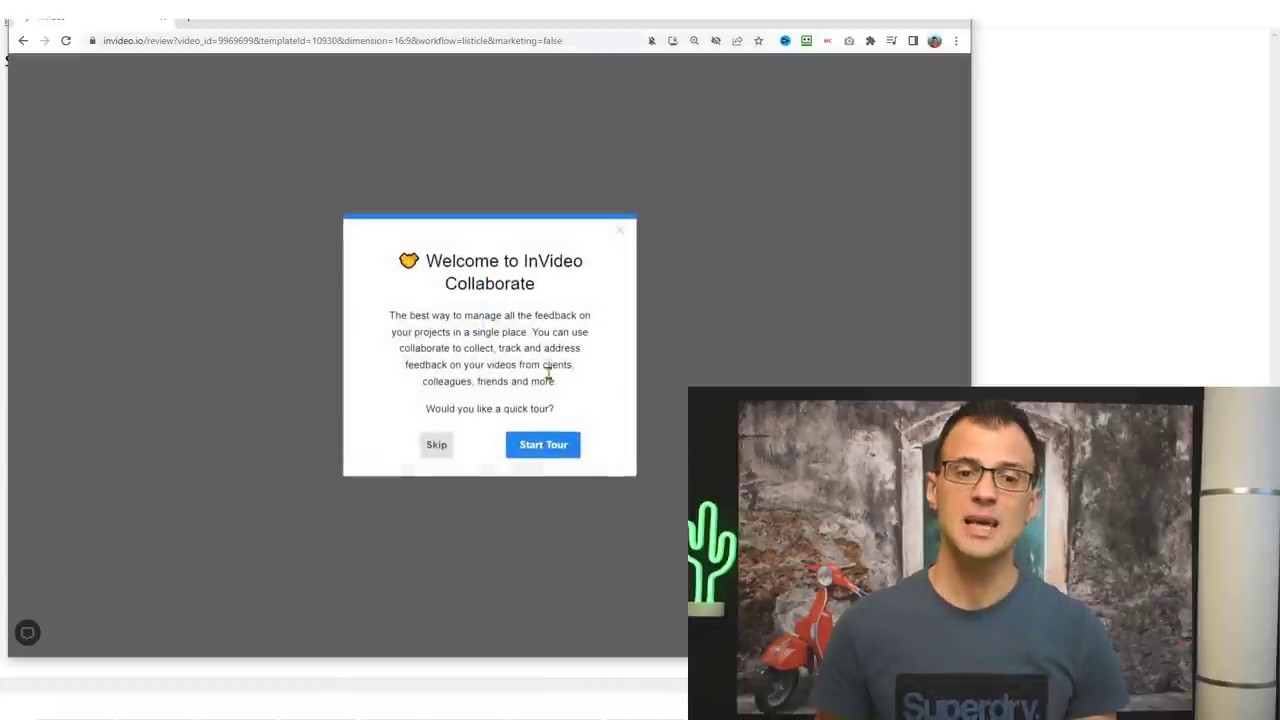
left_click(437, 444)
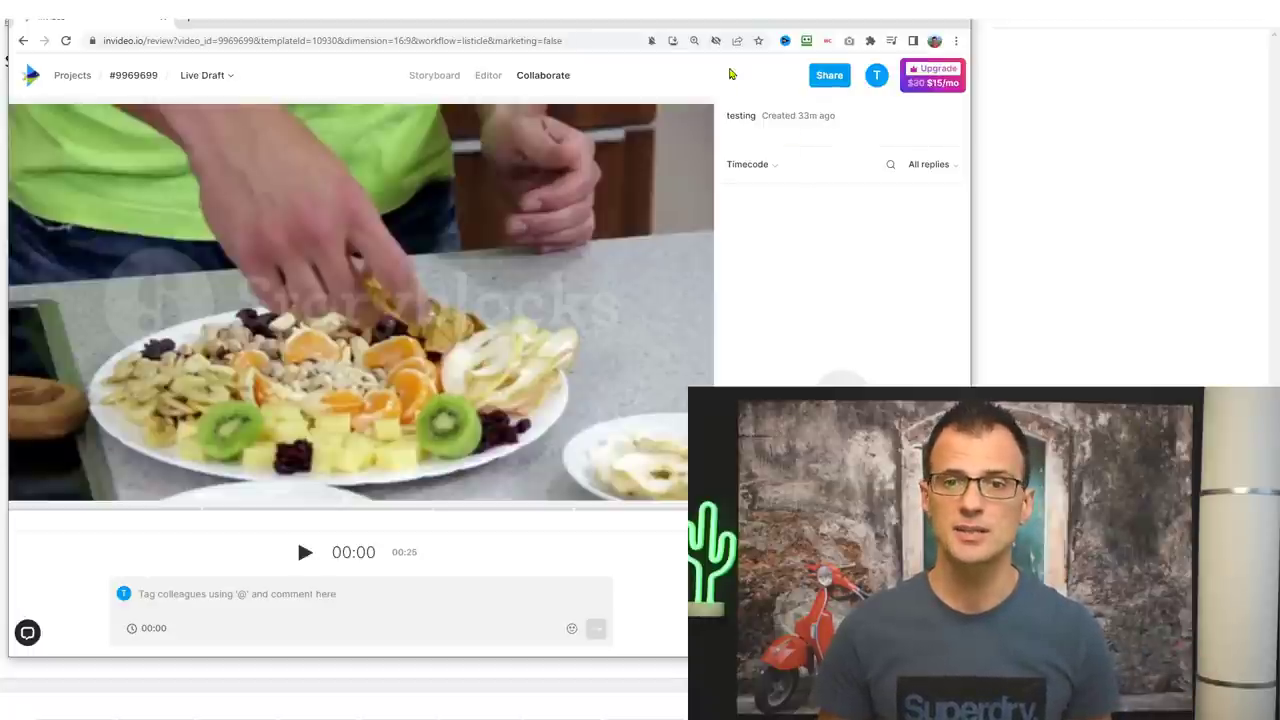
left_click(829, 77)
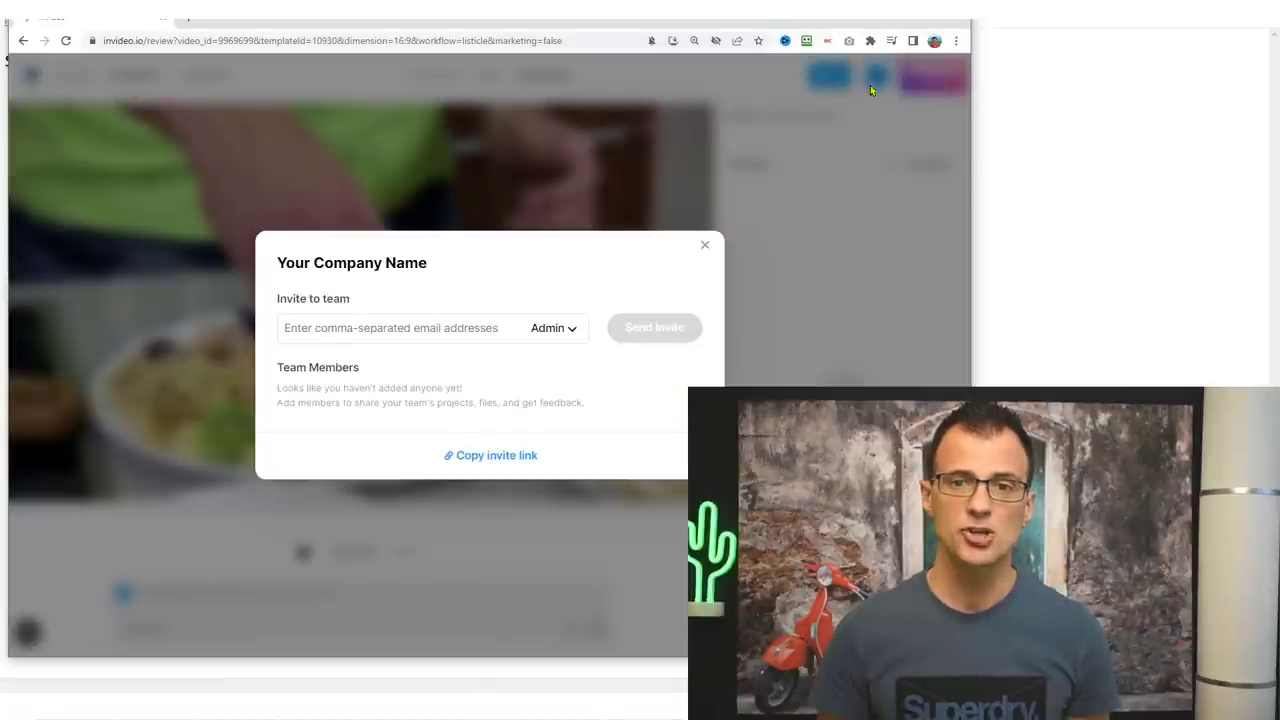
left_click(491, 457)
left_click(704, 246)
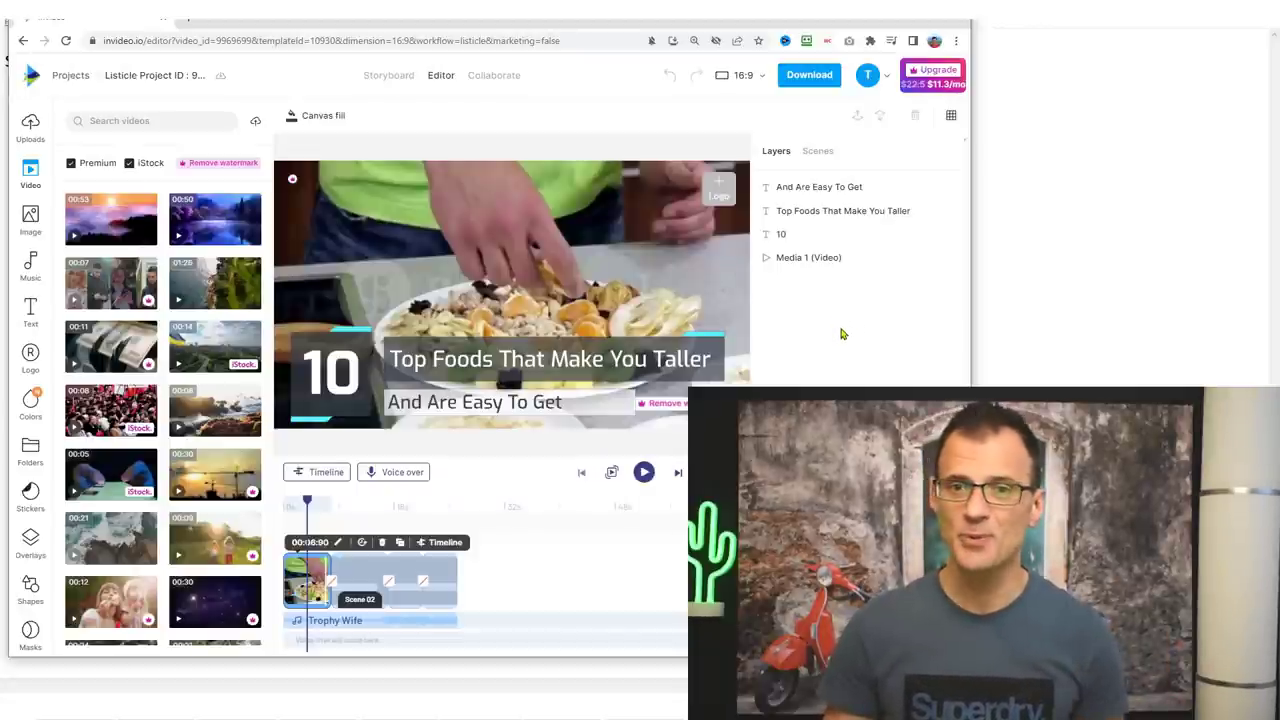
Examine the export settings and available resolutions for downloading the video, leaving without exporting
left_click(802, 76)
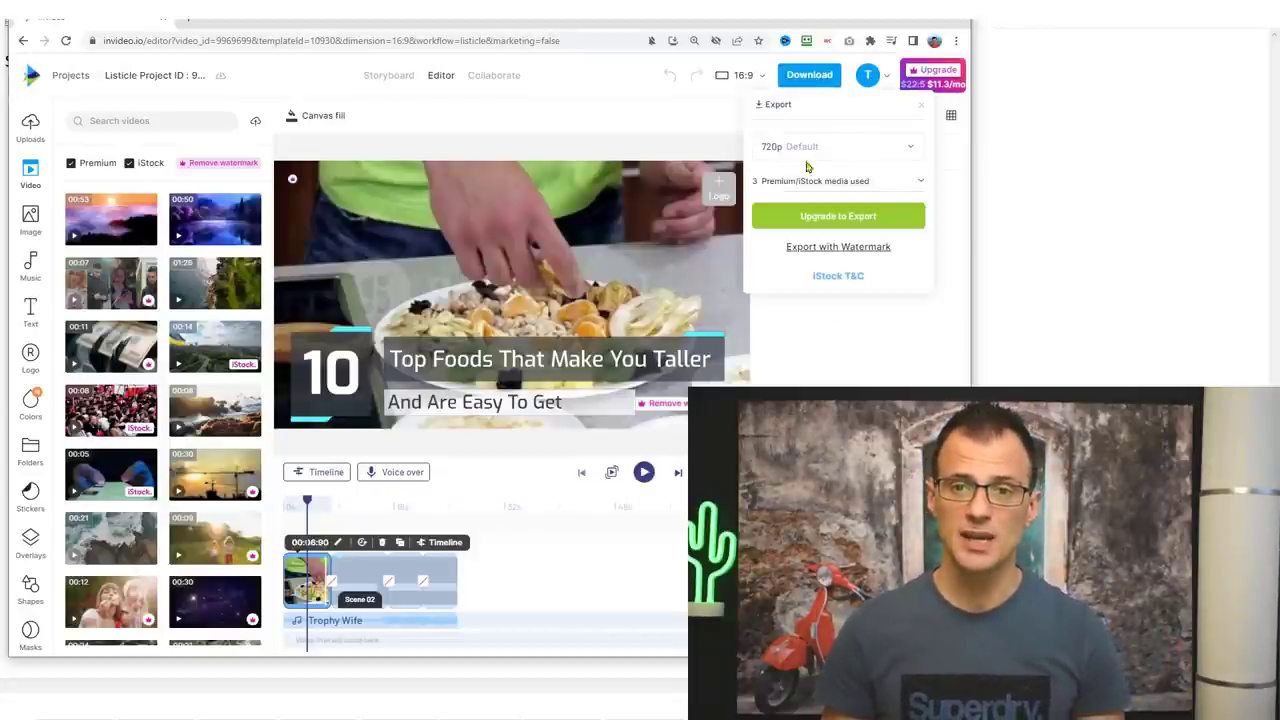
left_click(835, 148)
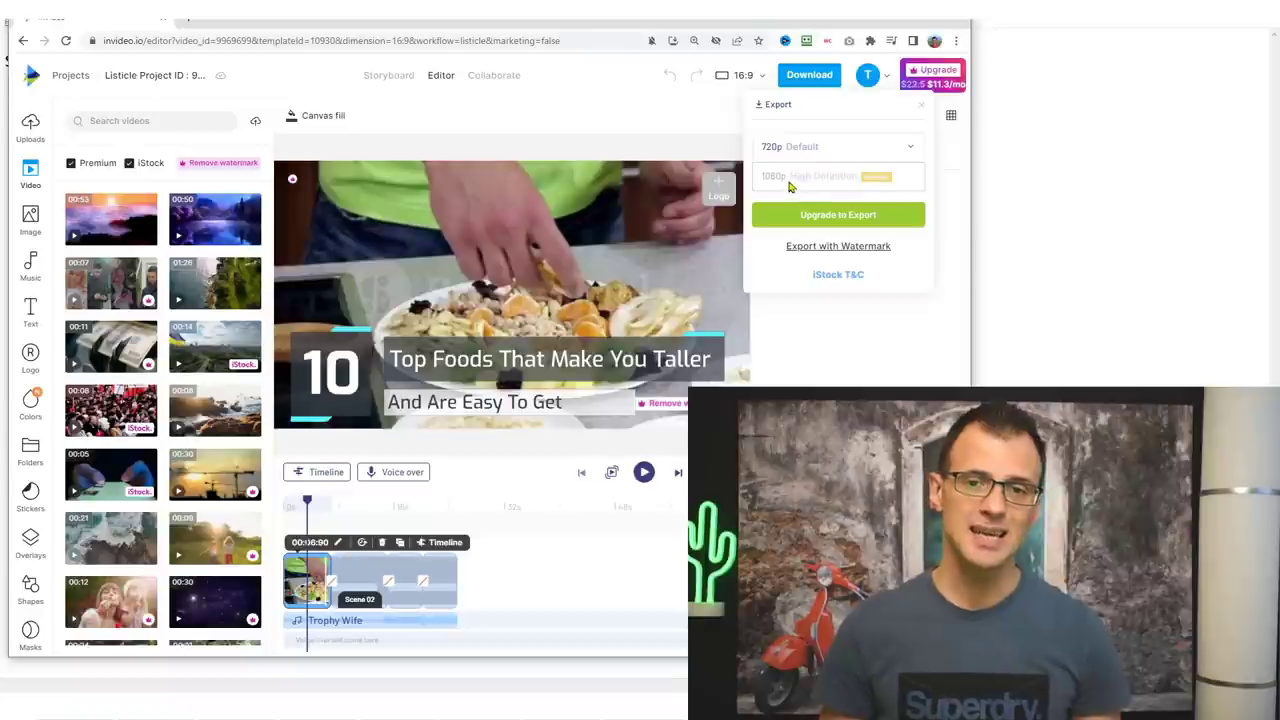
left_click(897, 152)
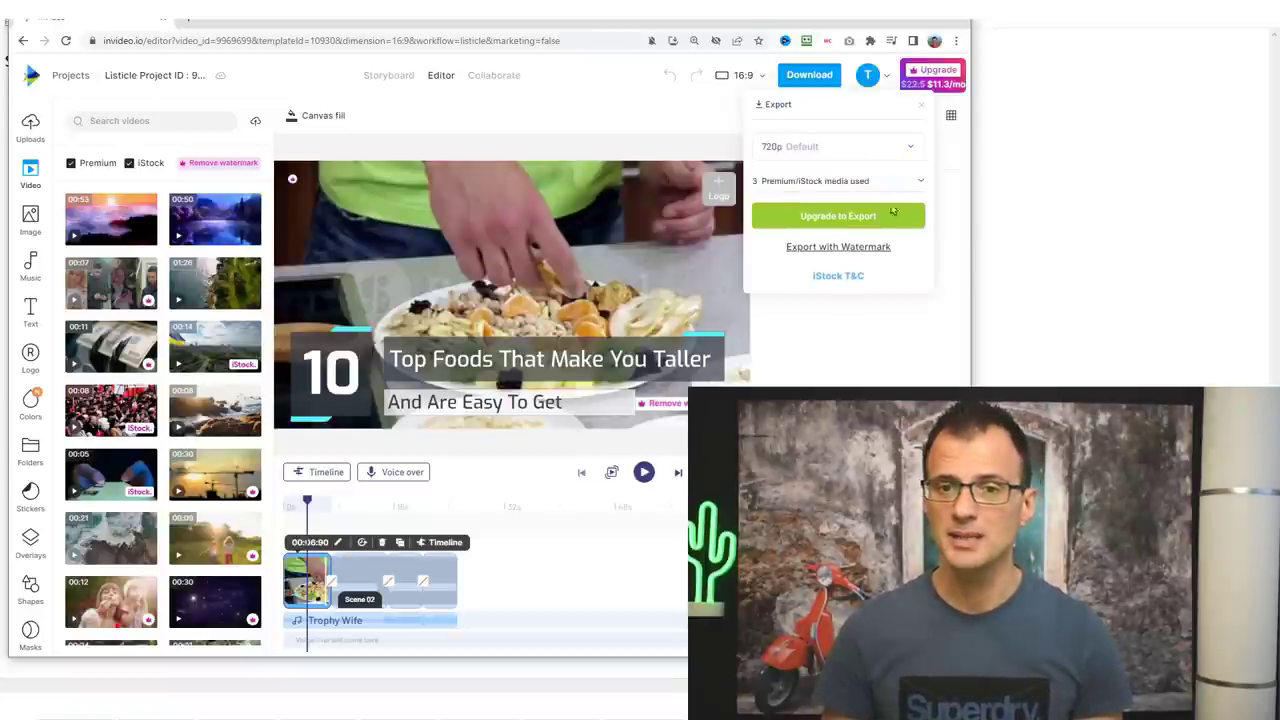
left_click(919, 107)
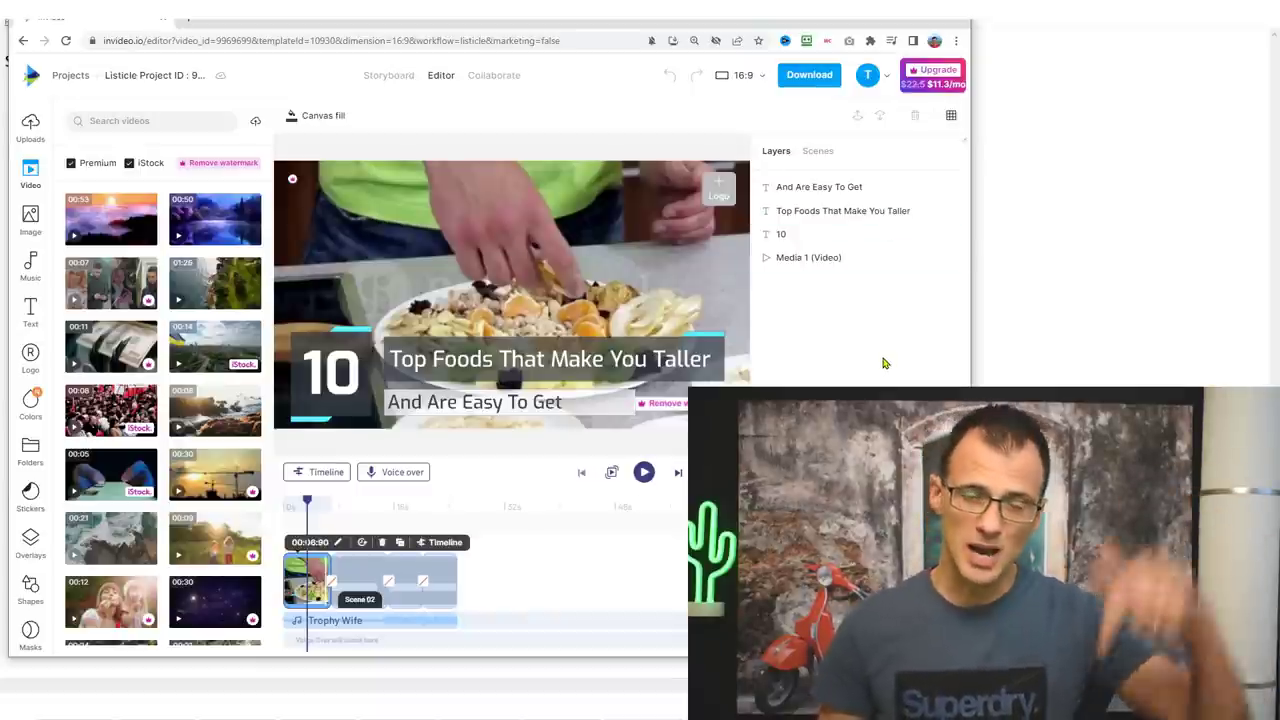
View the Business plan checkout, apply coupon CB25, compare the monthly billing price, and leave without paying
left_click(925, 70)
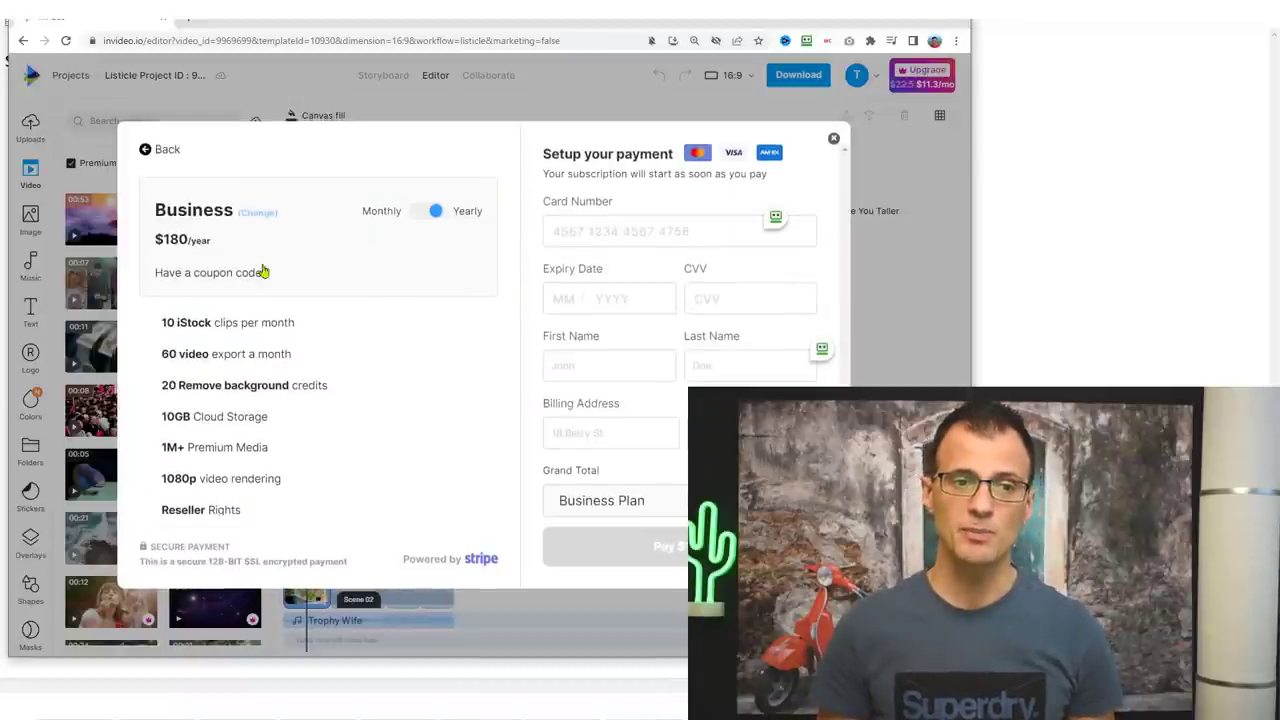
left_click(198, 274)
type("CB25")
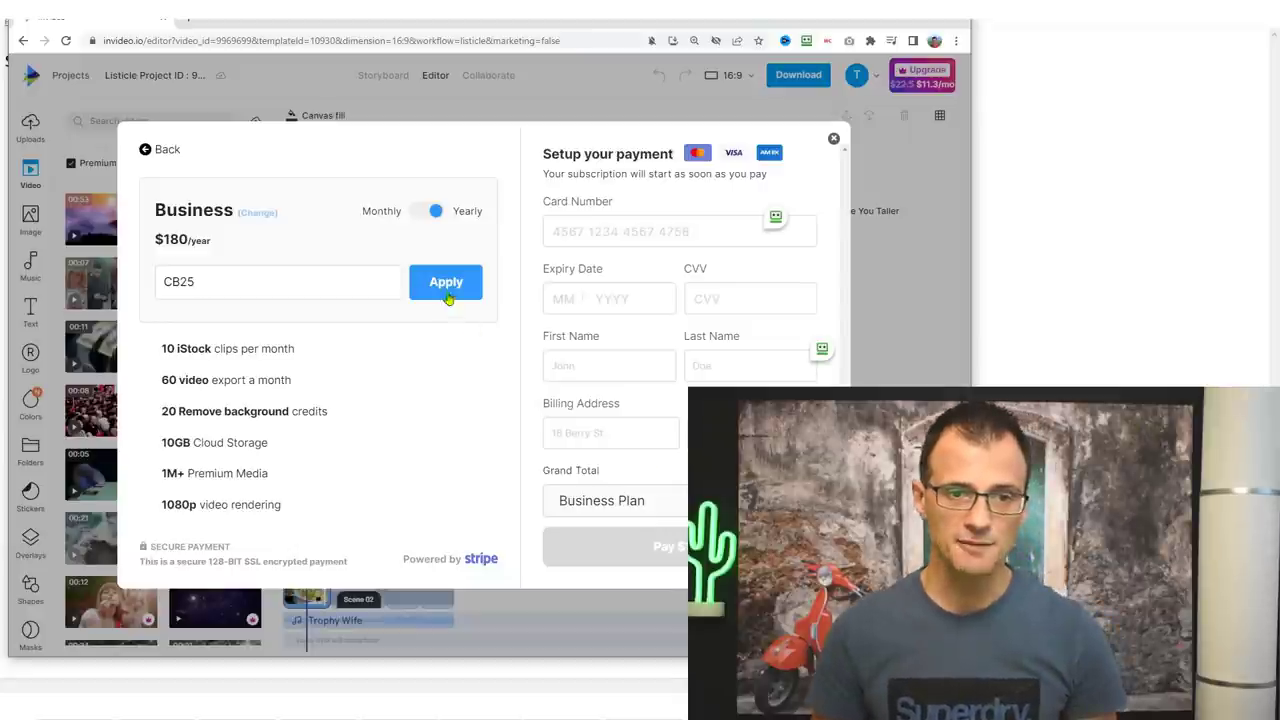
left_click(448, 286)
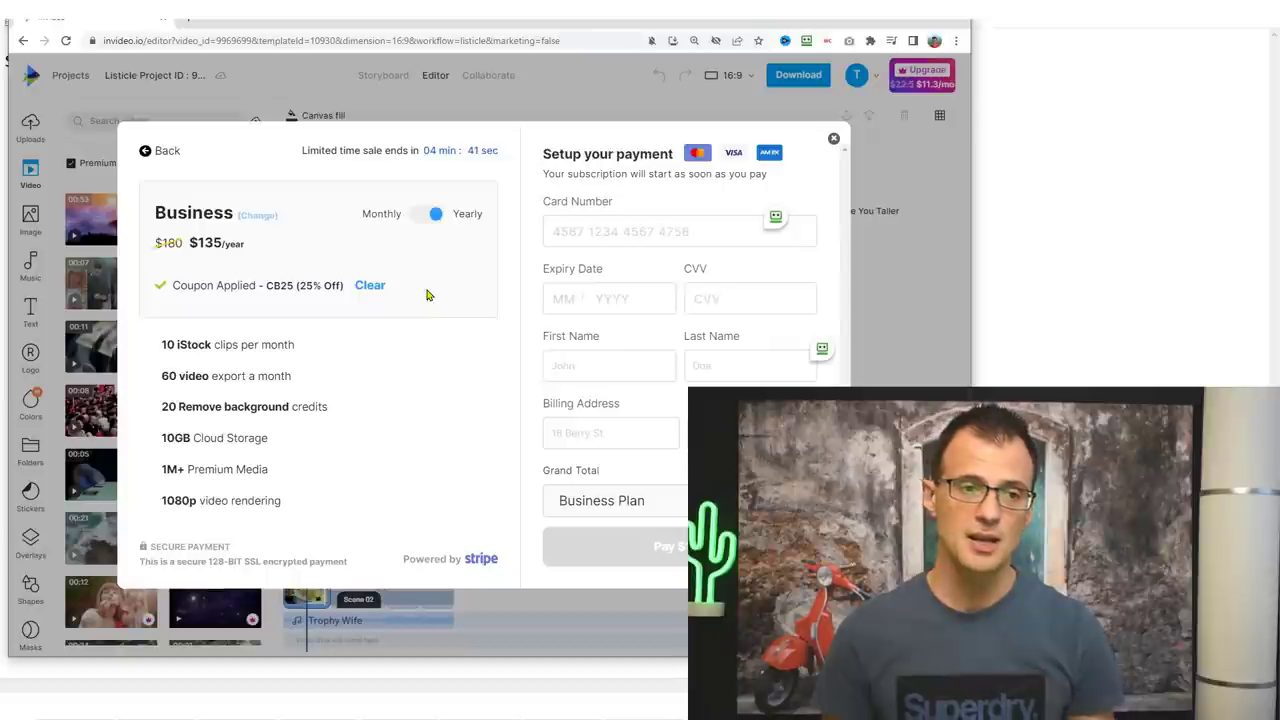
left_click(426, 214)
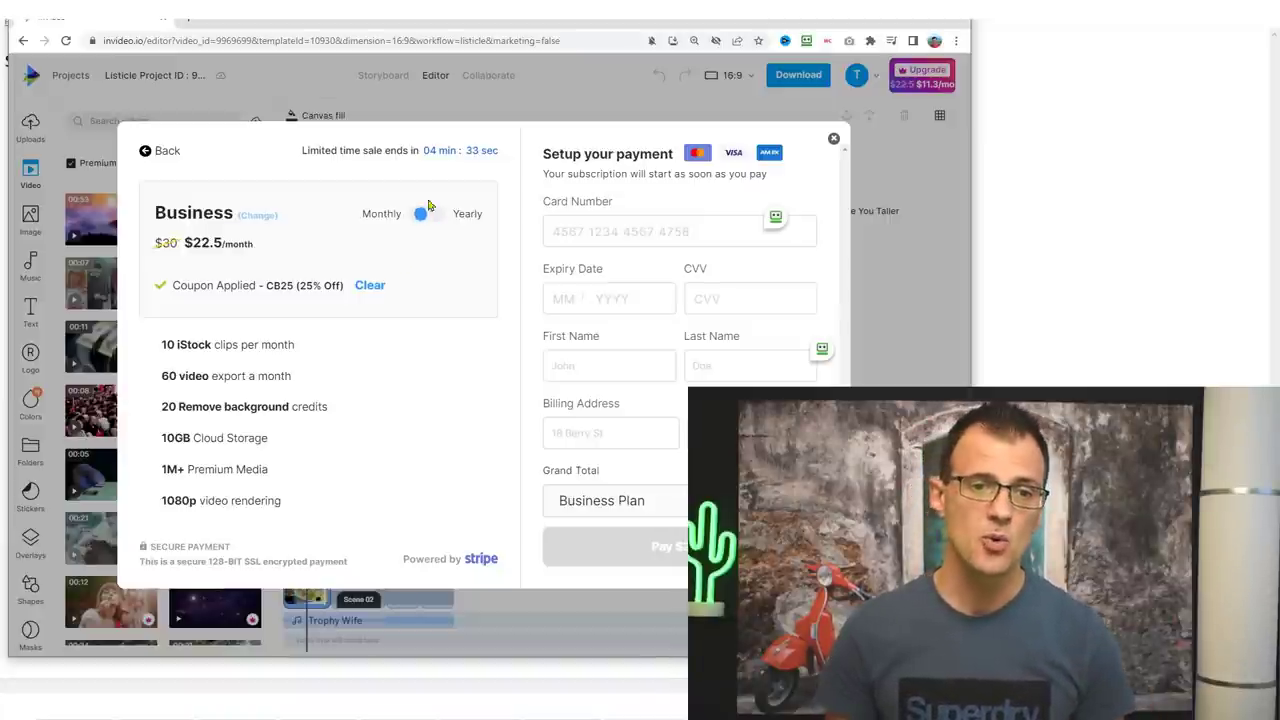
left_click(833, 138)
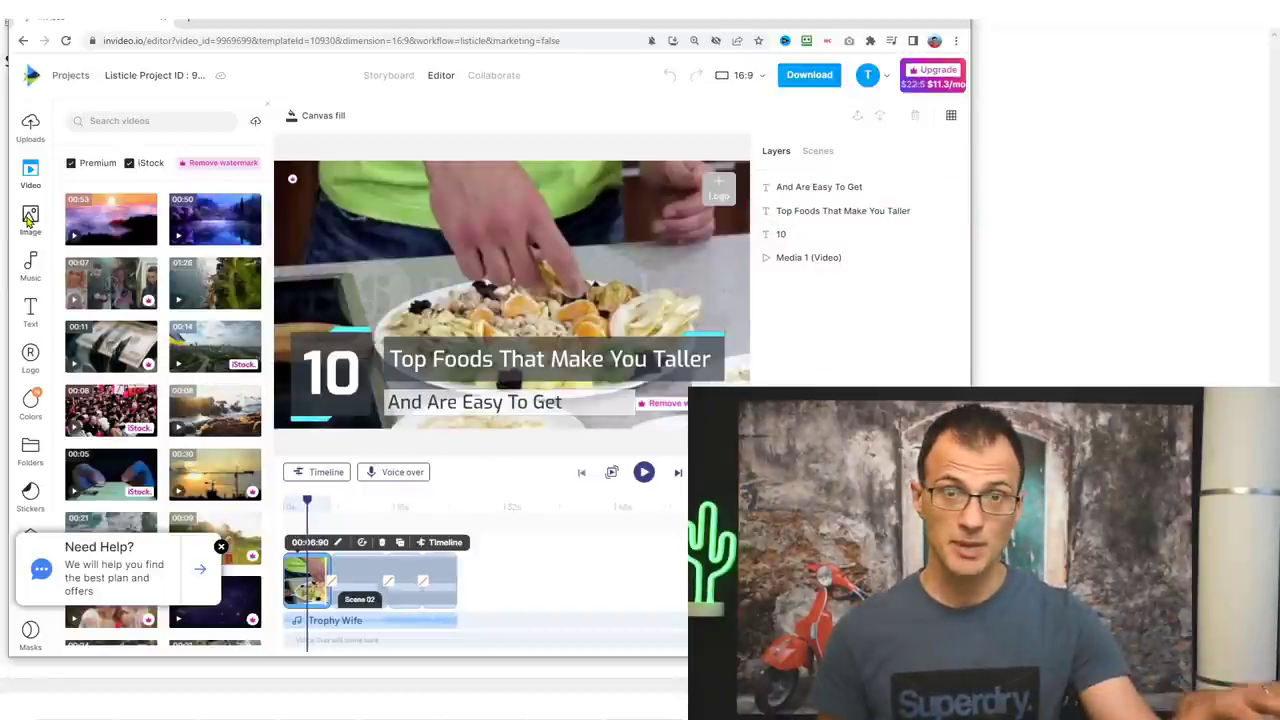
Switch from InVideo to YouTube Studio and upload the video file "how to make money on youtube without your face"
left_click(820, 74)
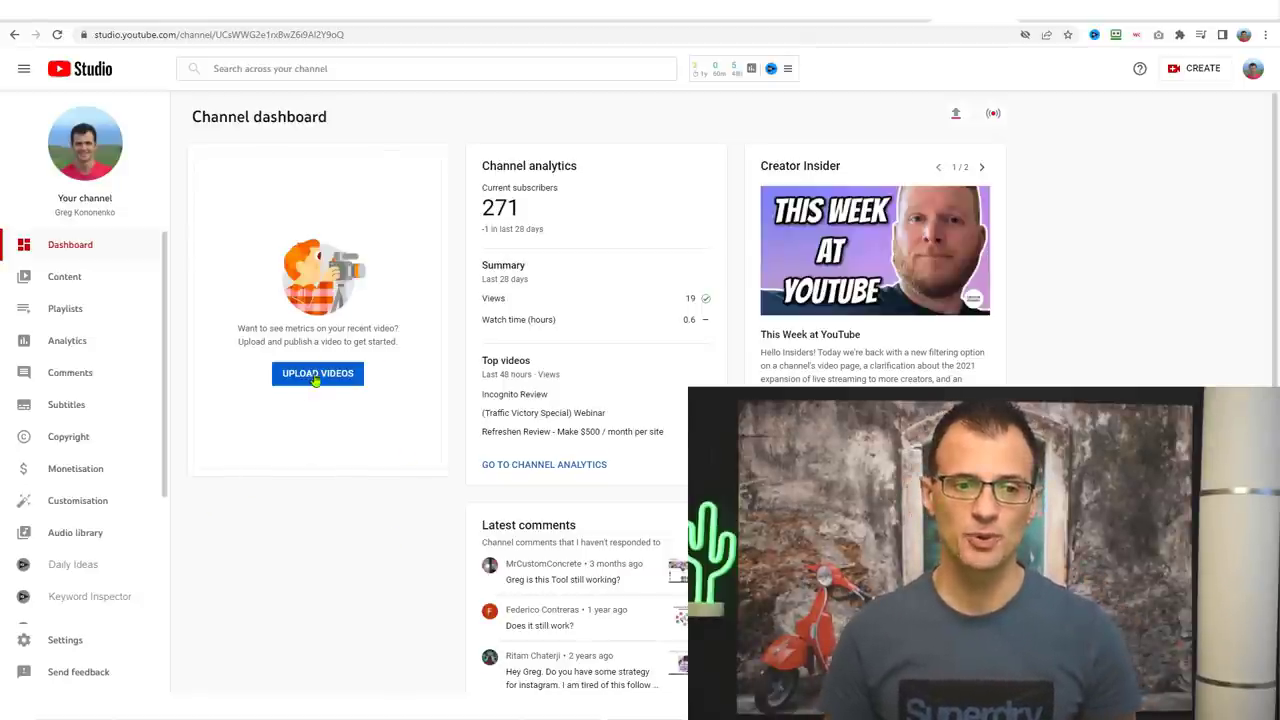
left_click(1196, 68)
left_click(312, 465)
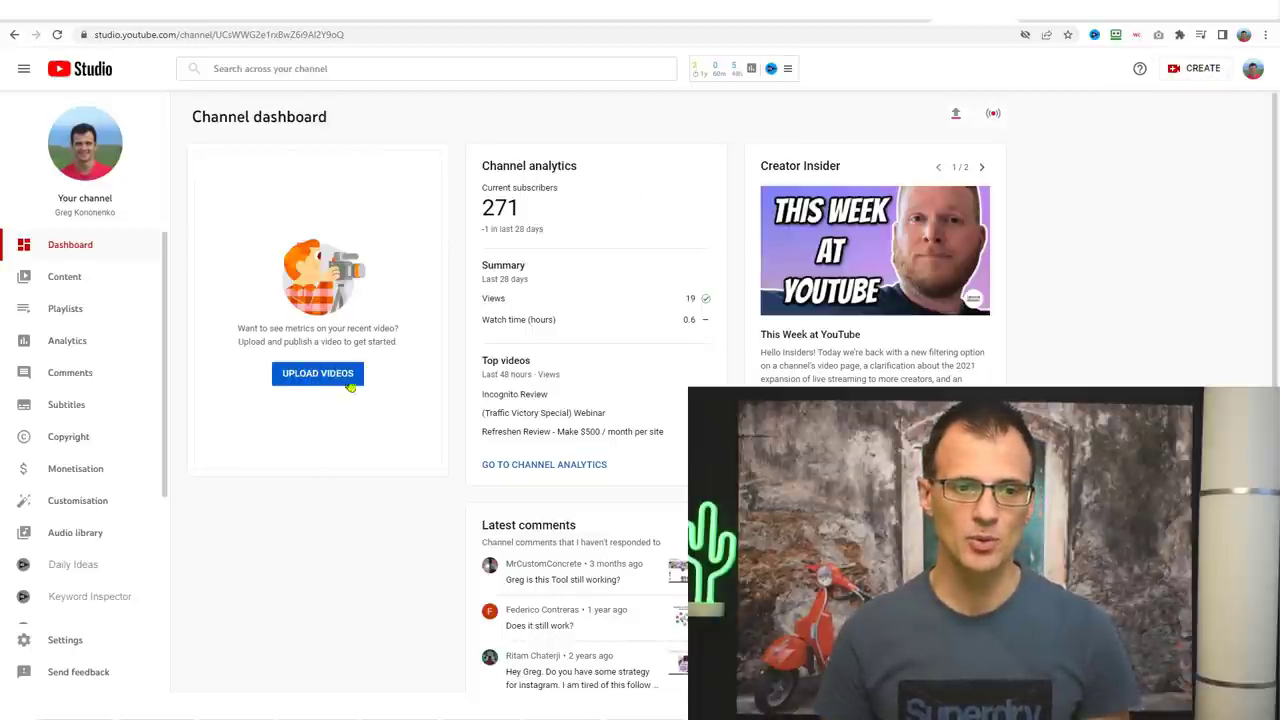
left_click(1173, 72)
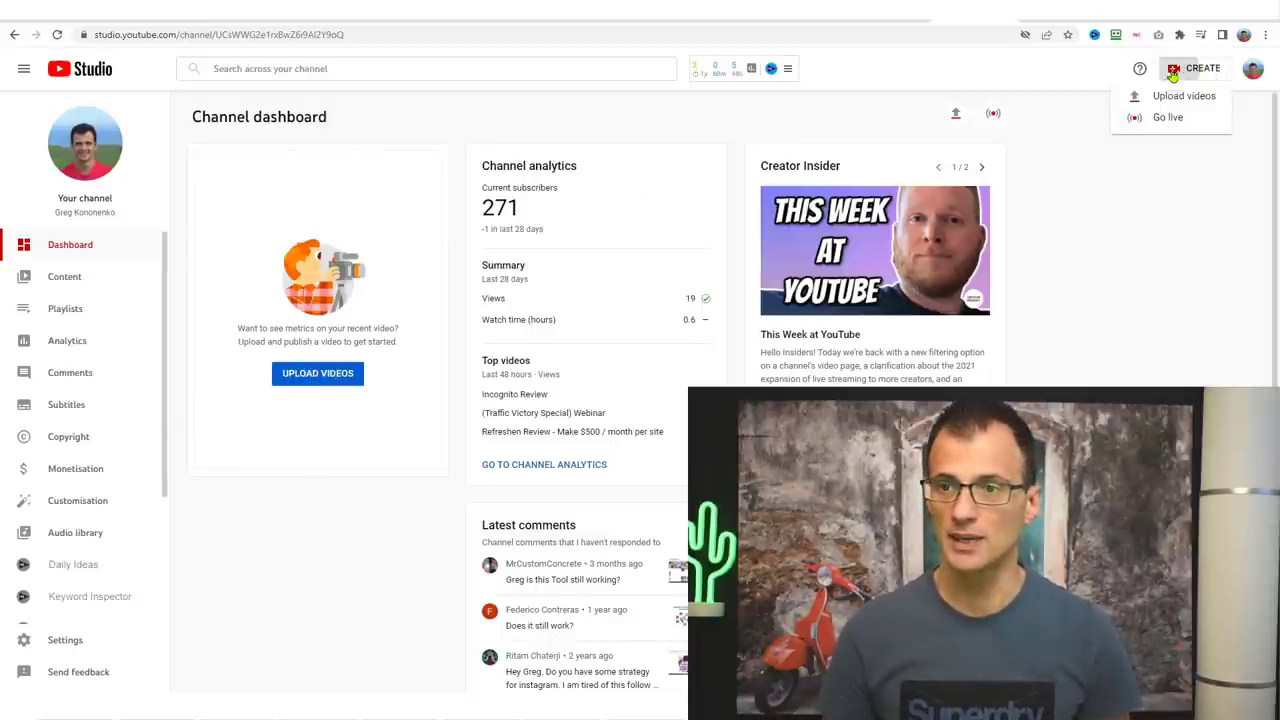
left_click(1169, 97)
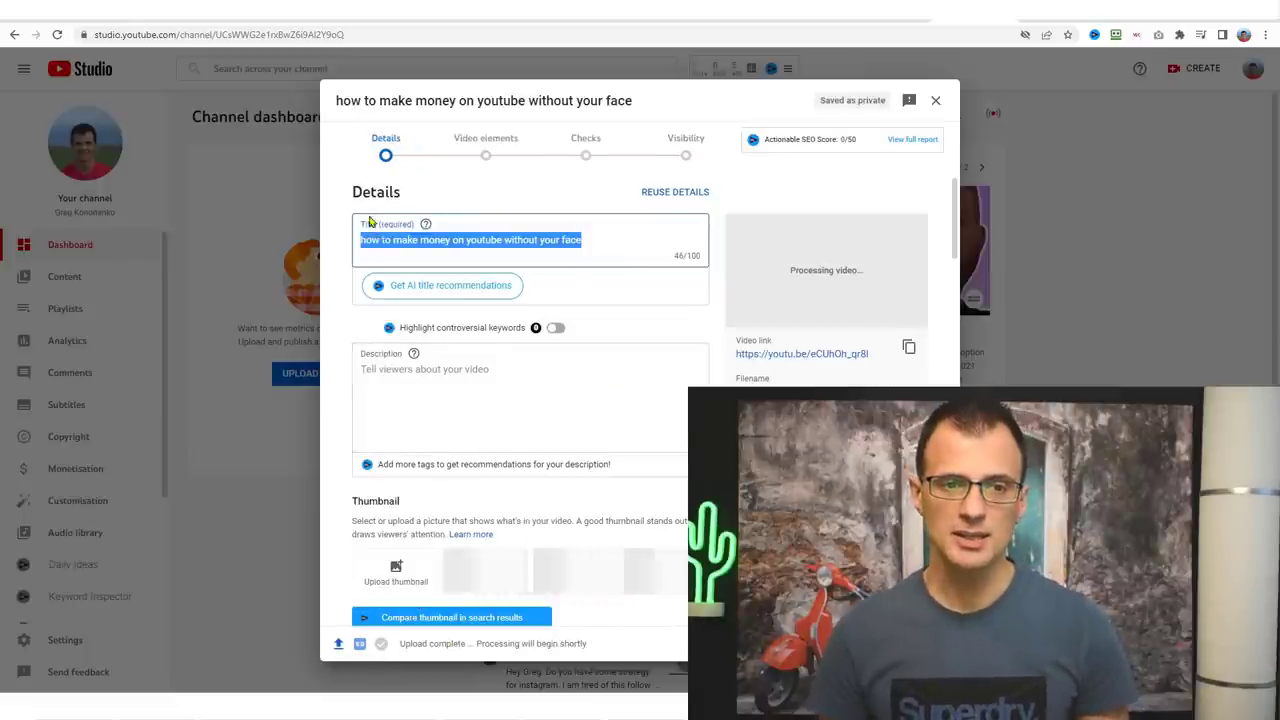
Copy "Top 10 Foods That Make You Taller" from the Google Docs script and replace the uploaded video's title with it
left_click(573, 241)
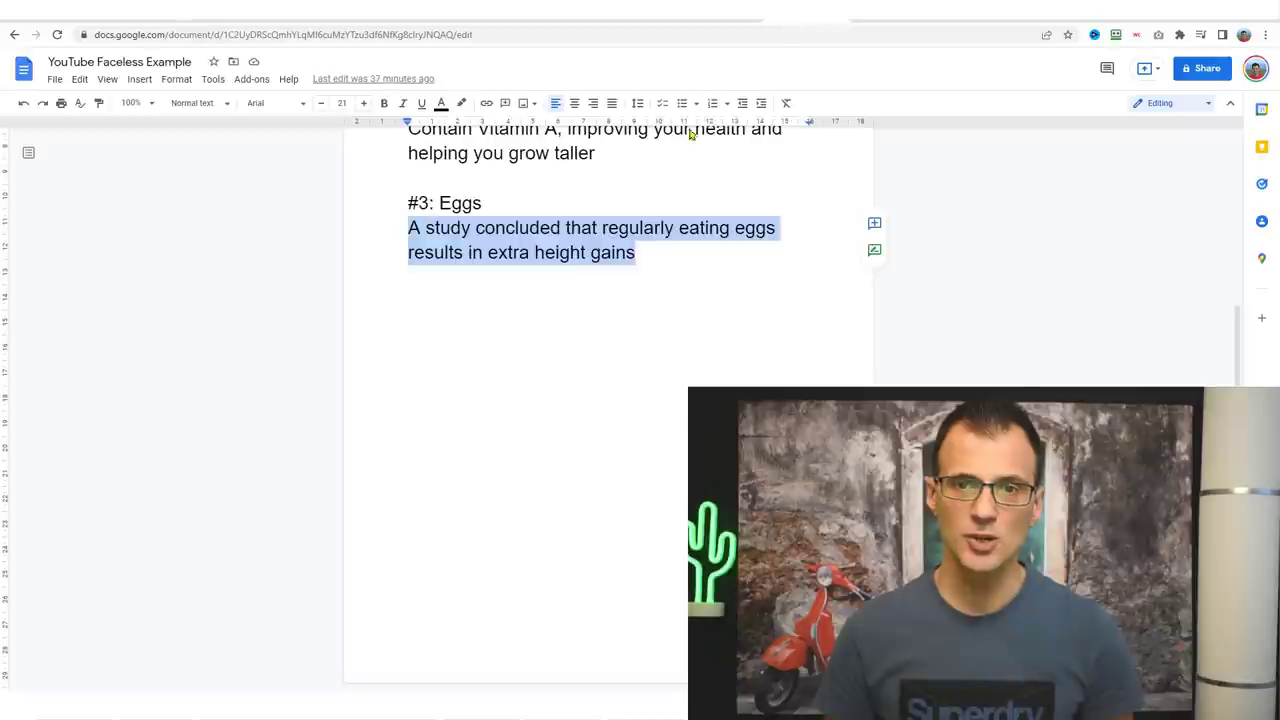
left_click(562, 246)
scroll(562, 246, "up", 3)
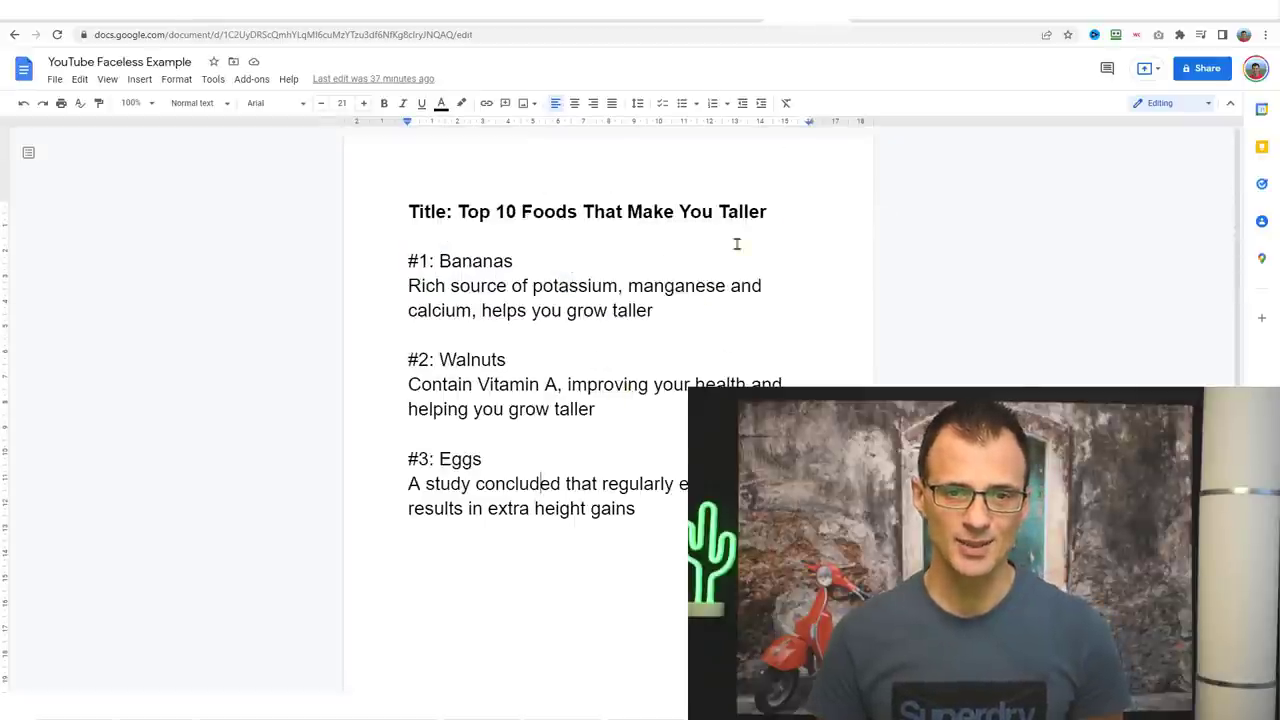
left_click_drag(772, 212, 325, 218)
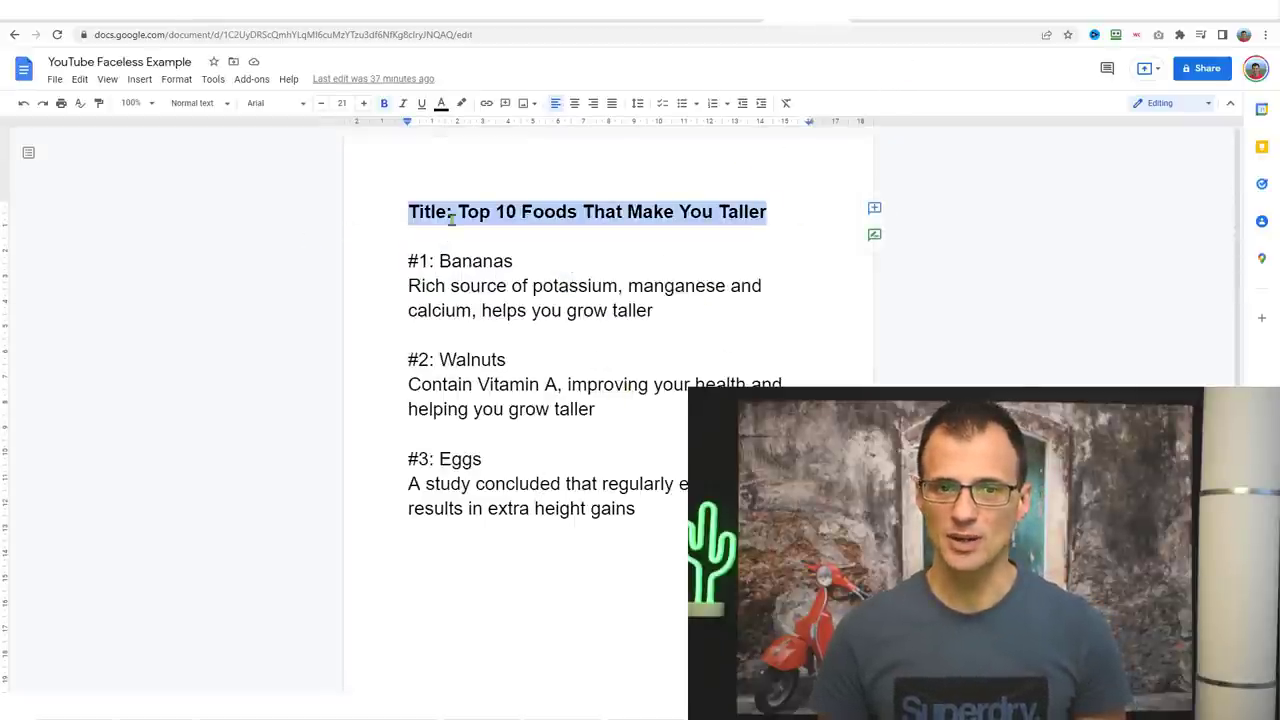
left_click_drag(451, 220, 458, 212)
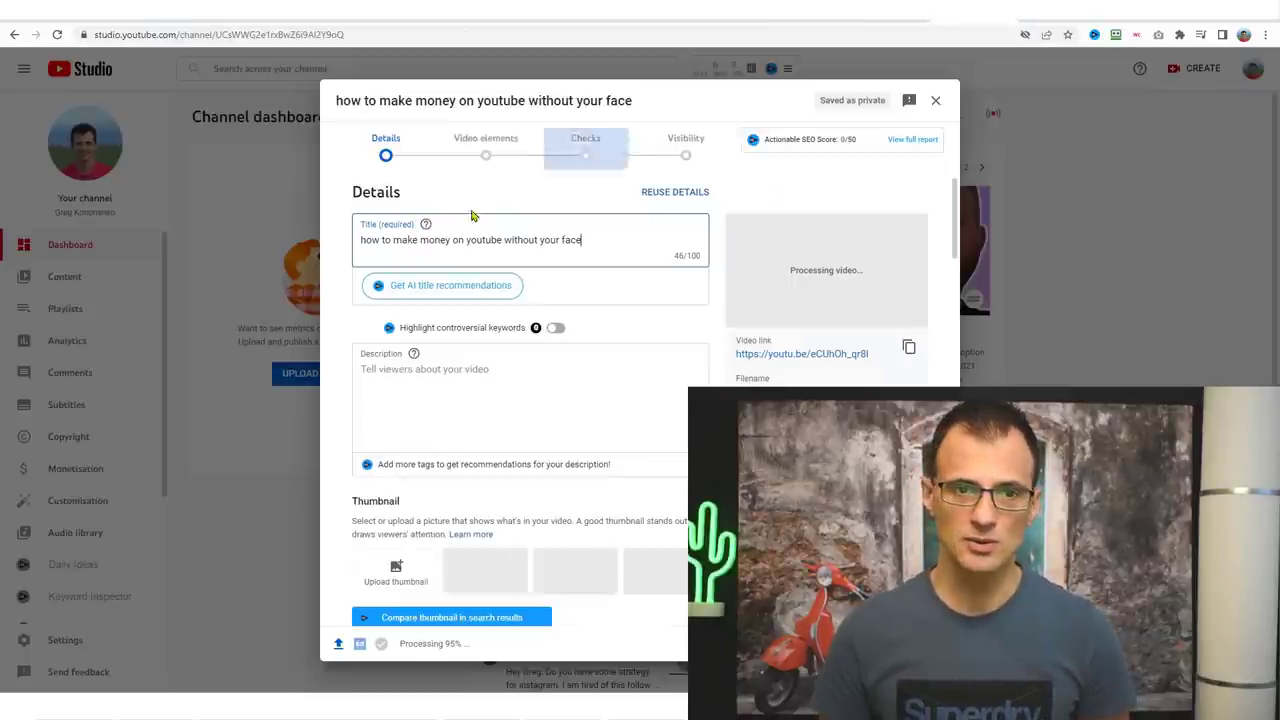
key("ctrl+a")
key("ctrl+v")
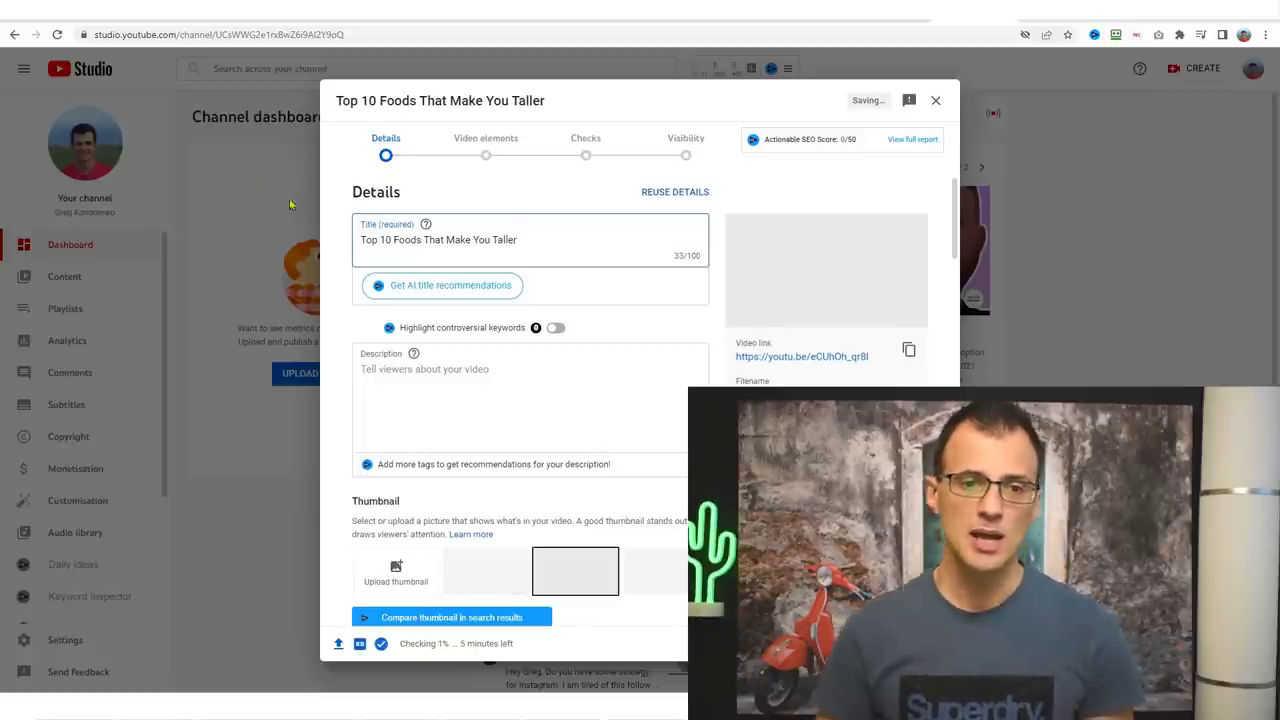
Highlight the phrase "Foods That Make You Taller" in the title, and open the video's empty description for editing
left_click_drag(394, 243, 518, 242)
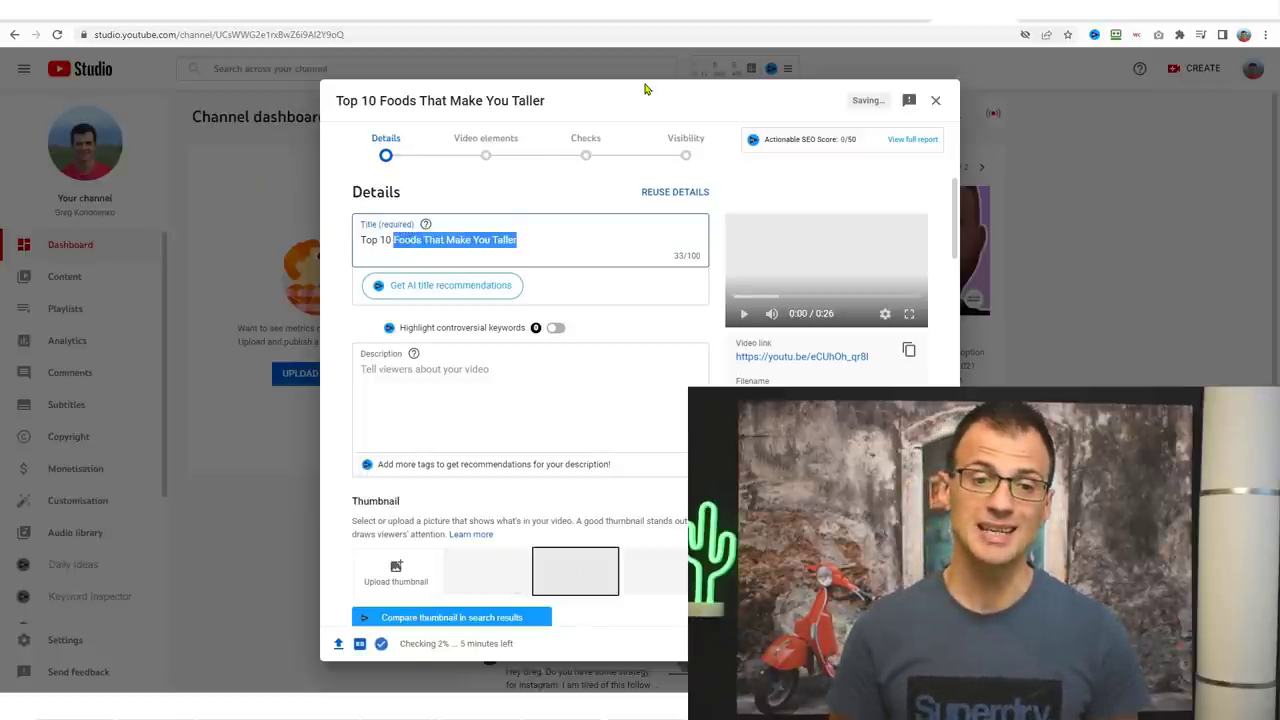
left_click(598, 146)
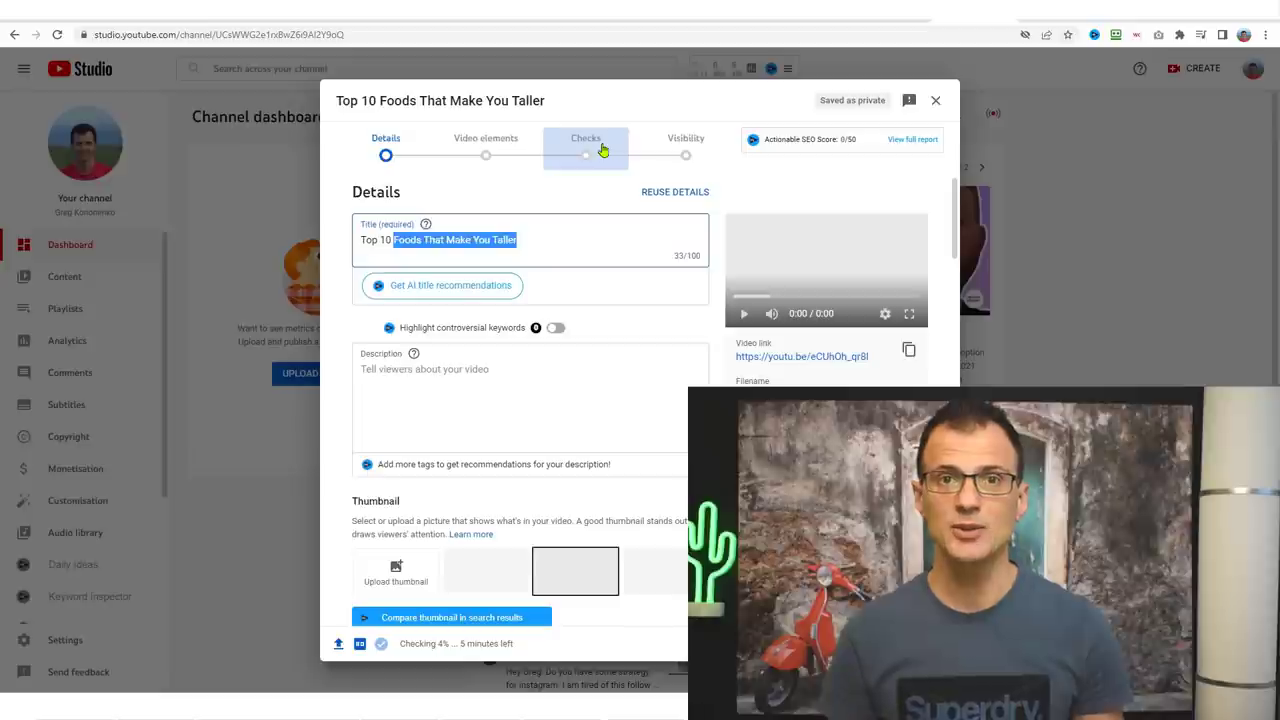
left_click(537, 377)
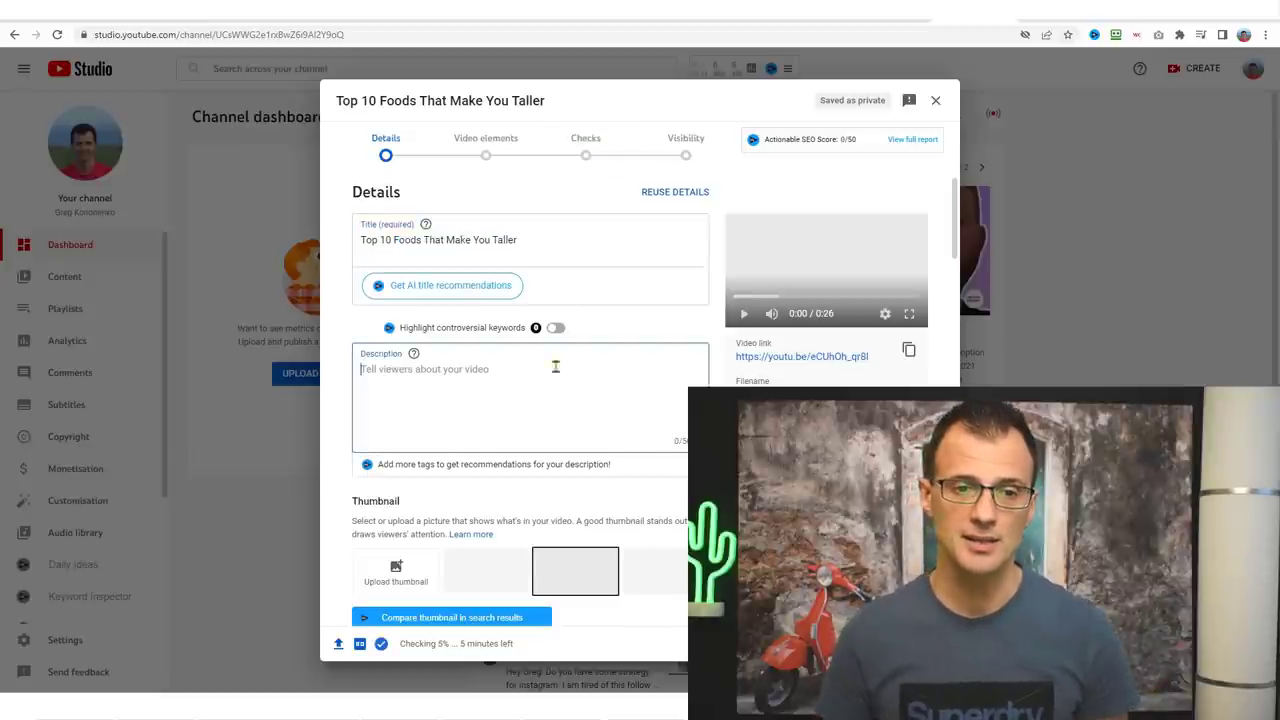